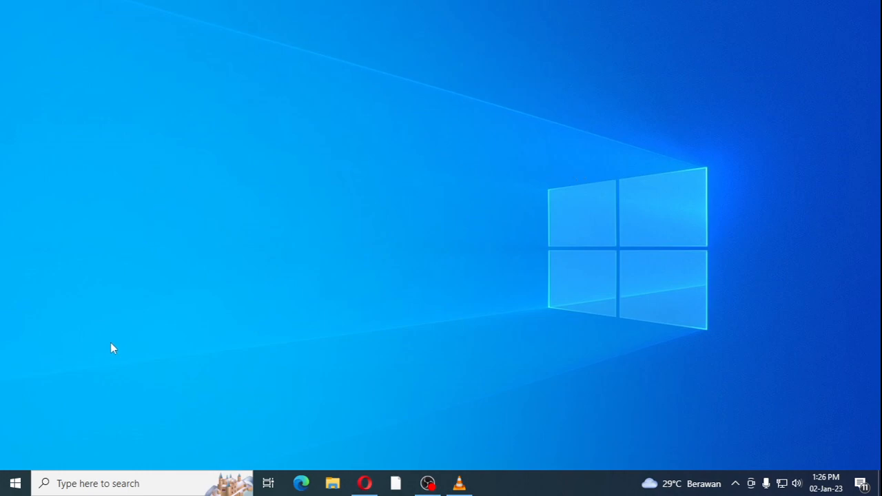
click(16, 483)
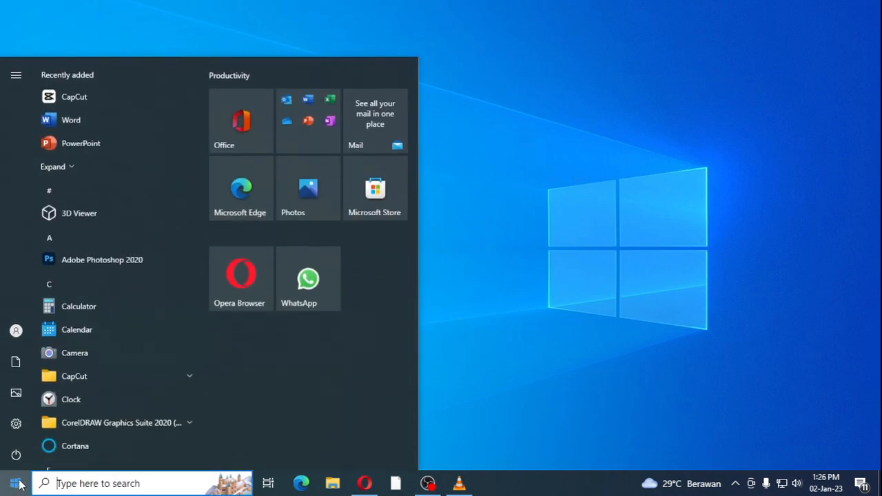
click(115, 435)
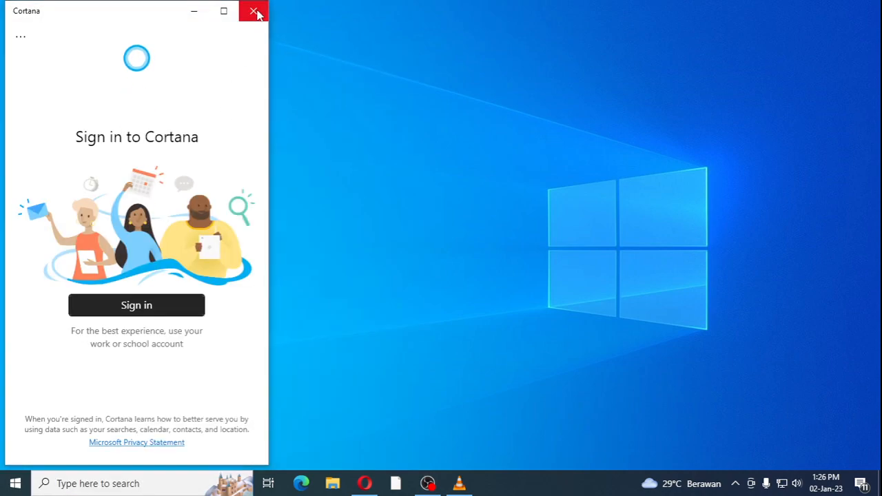
click(254, 10)
- Launch CorelDRAW 2020 (64-Bit) and show the Get Started page of its welcome screen
click(16, 483)
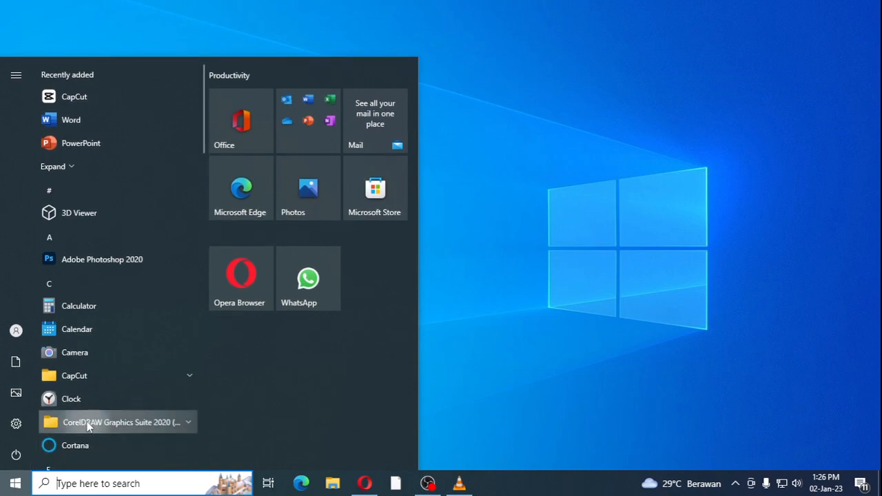
click(90, 422)
scroll(148, 393, down, 2)
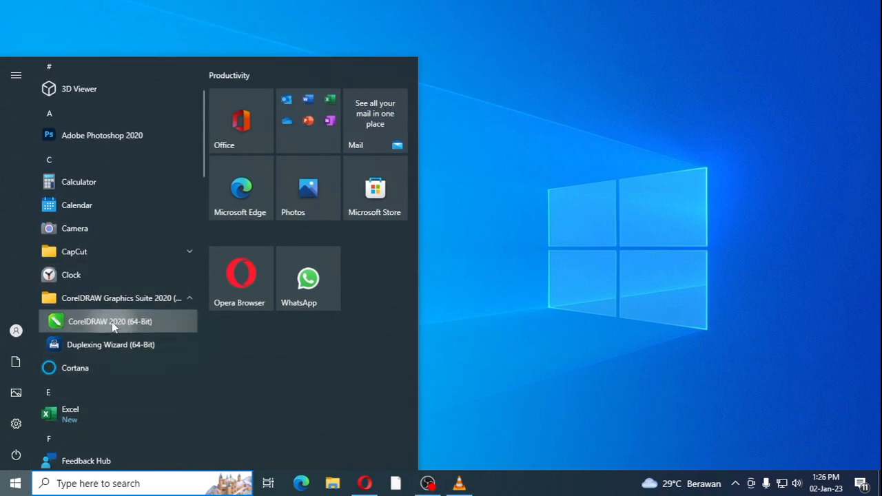
click(125, 321)
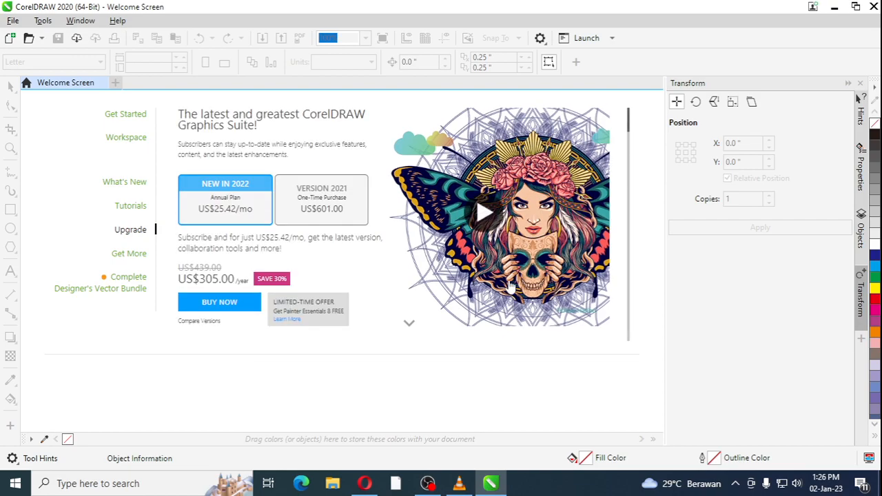
click(125, 116)
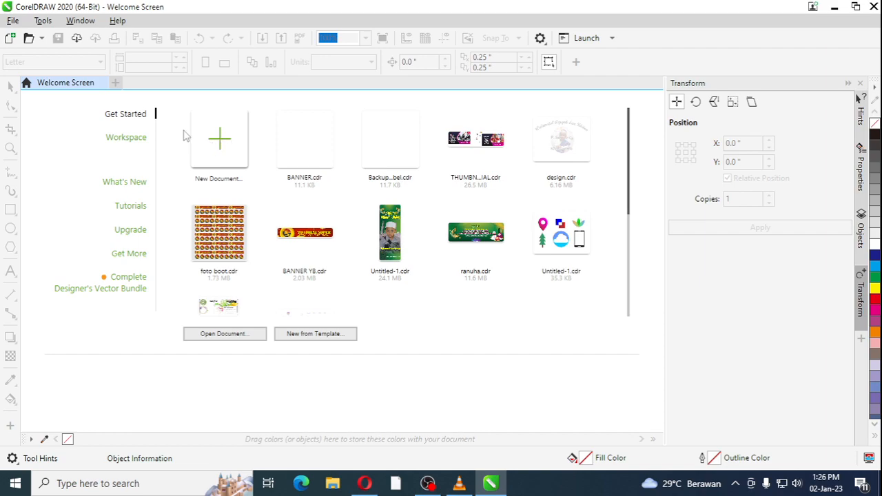
click(10, 39)
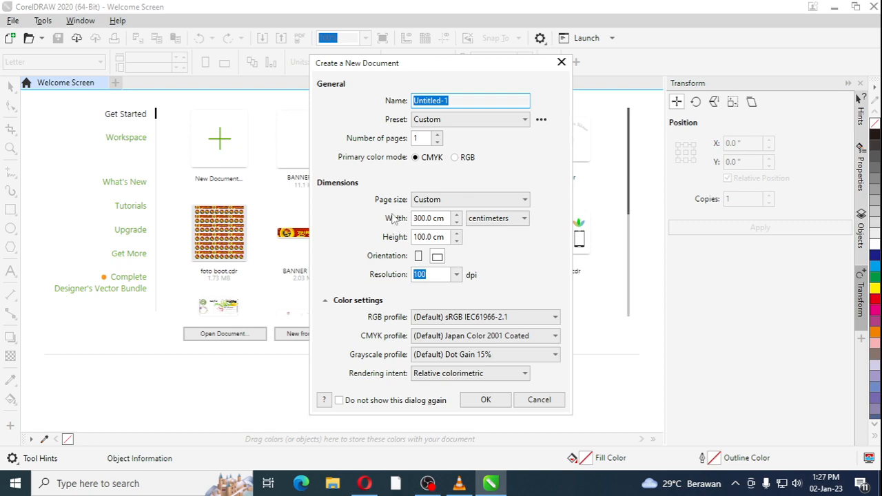
click(562, 62)
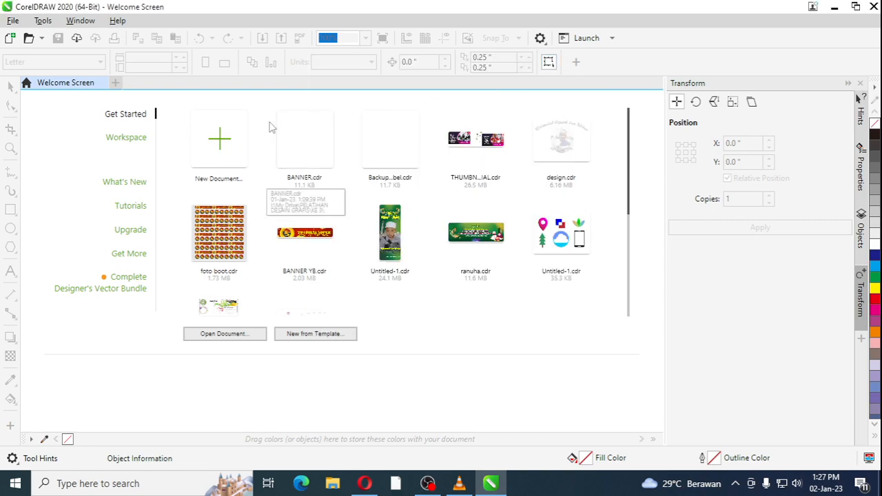
click(231, 141)
click(561, 62)
click(12, 21)
click(27, 35)
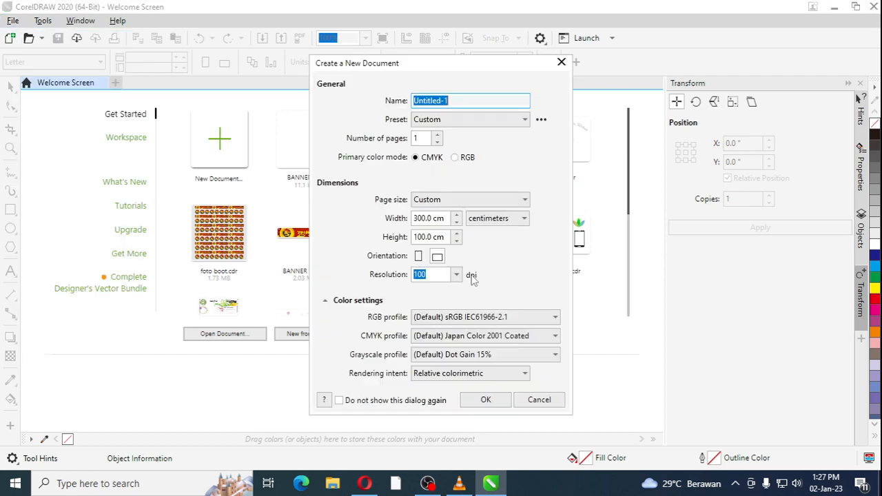
click(538, 400)
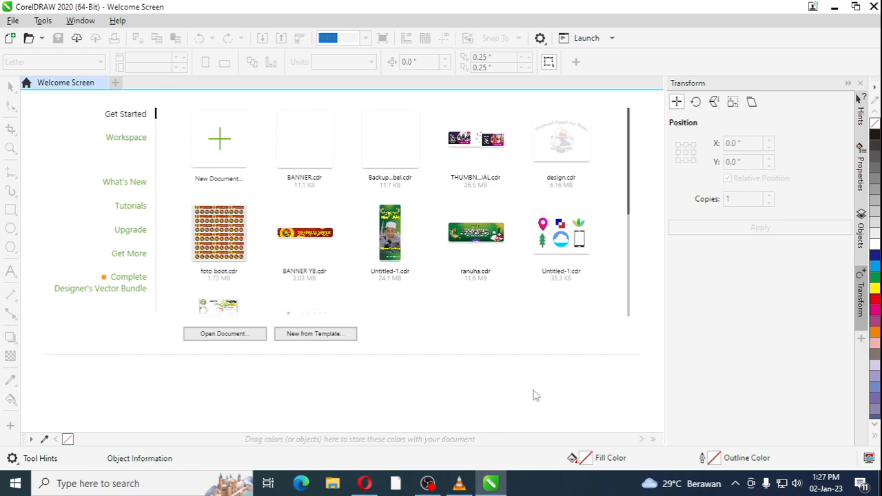
key(ctrl+n)
click(540, 403)
- Look through the recent documents and the sample lessons on the Get Started page
scroll(632, 241, down, 1)
scroll(621, 330, down, 3)
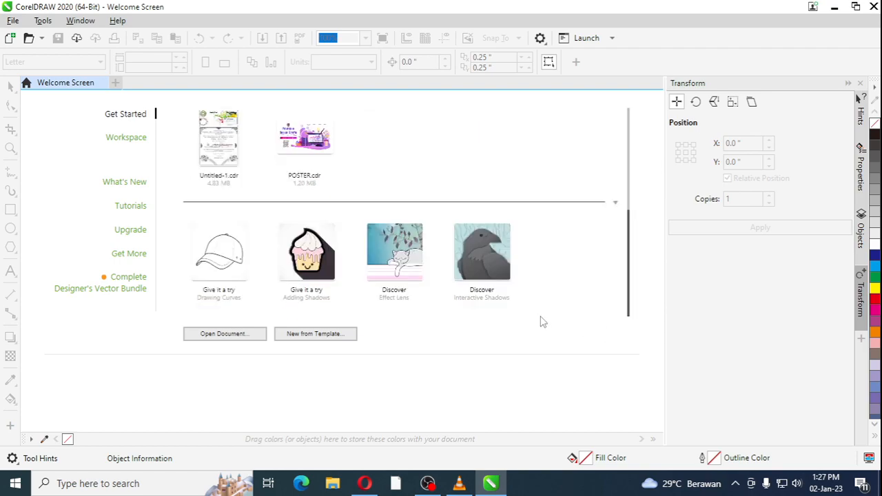
scroll(542, 322, up, 2)
scroll(558, 308, down, 2)
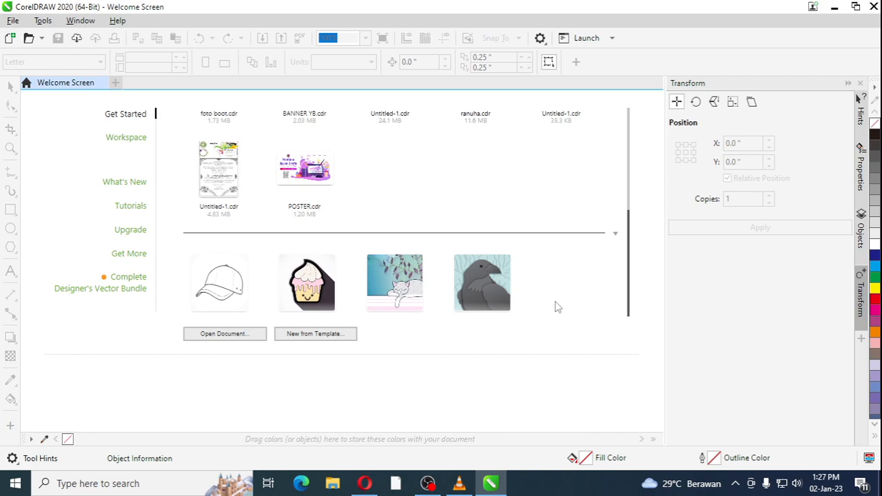
scroll(559, 307, down, 1)
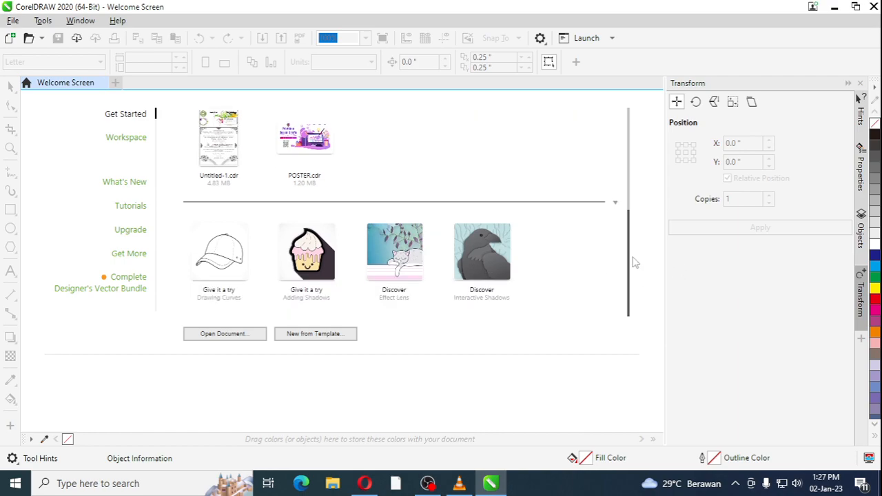
scroll(628, 260, up, 2)
drag(630, 255, 627, 164)
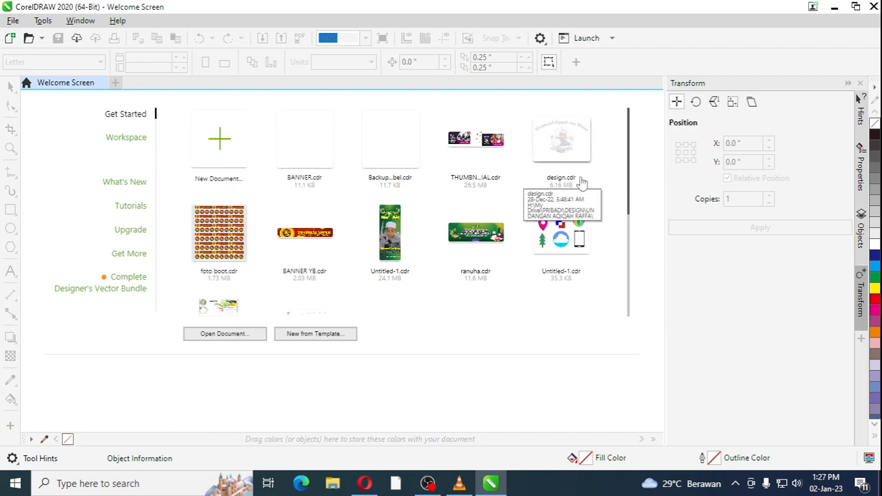
- Start a new document named BROSUR with RGB as its primary color mode
click(227, 145)
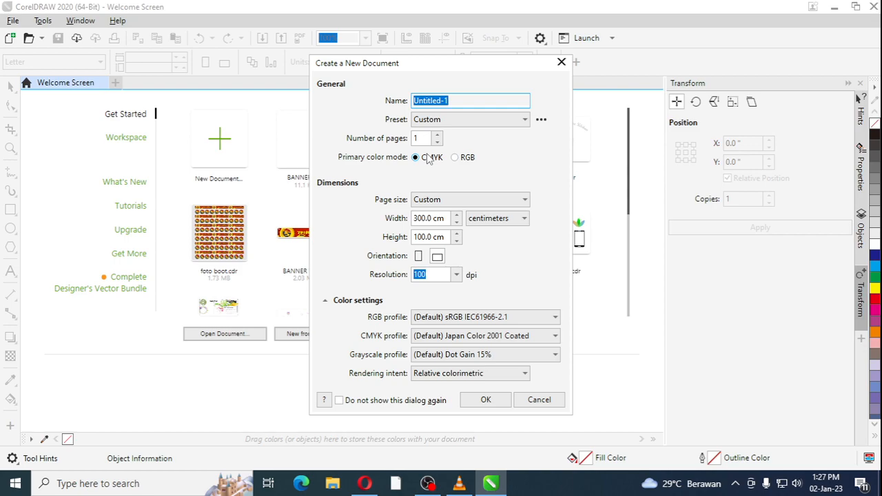
click(470, 160)
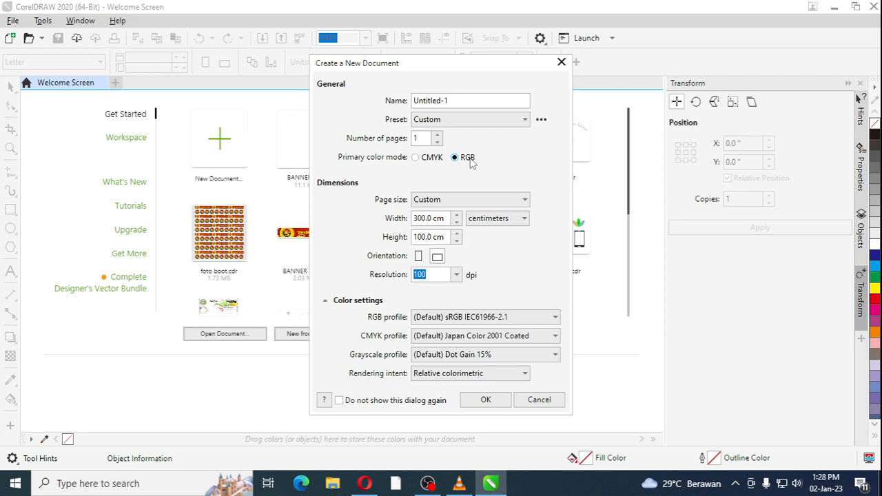
drag(523, 101, 365, 93)
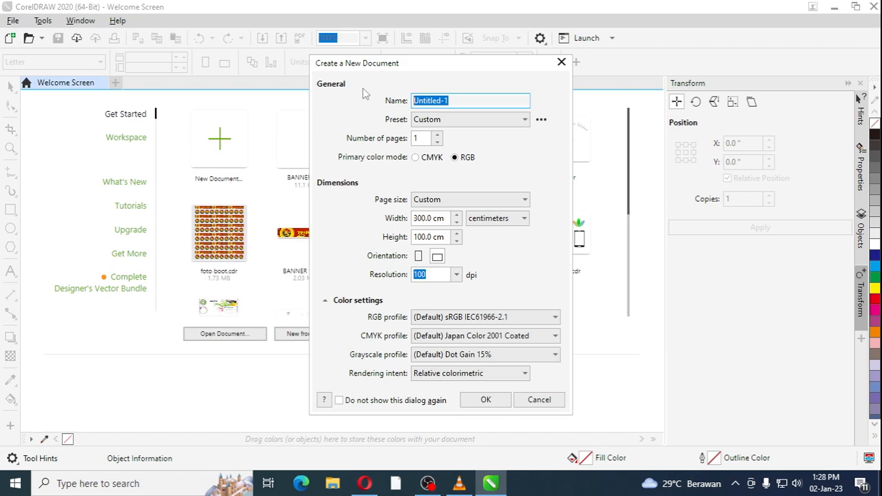
text(BROSUR)
click(434, 158)
click(471, 159)
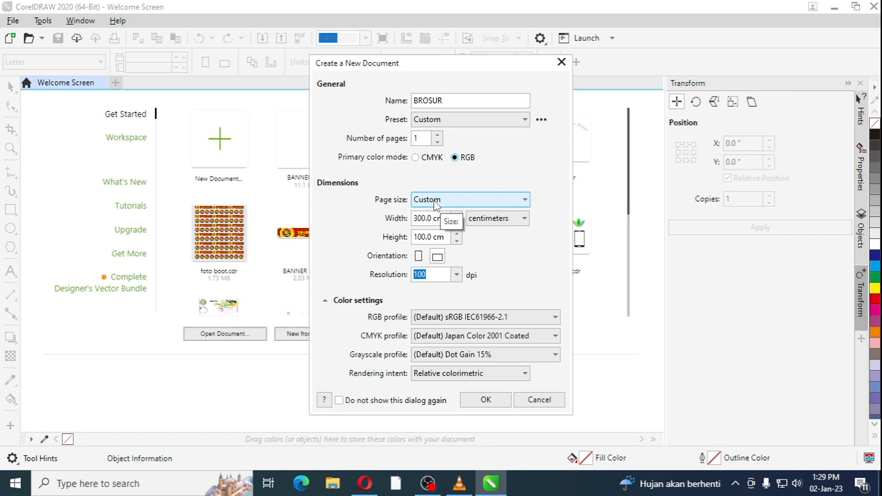
- Set the new document's page size to A4 and its resolution to 300 dpi, and create it
click(434, 201)
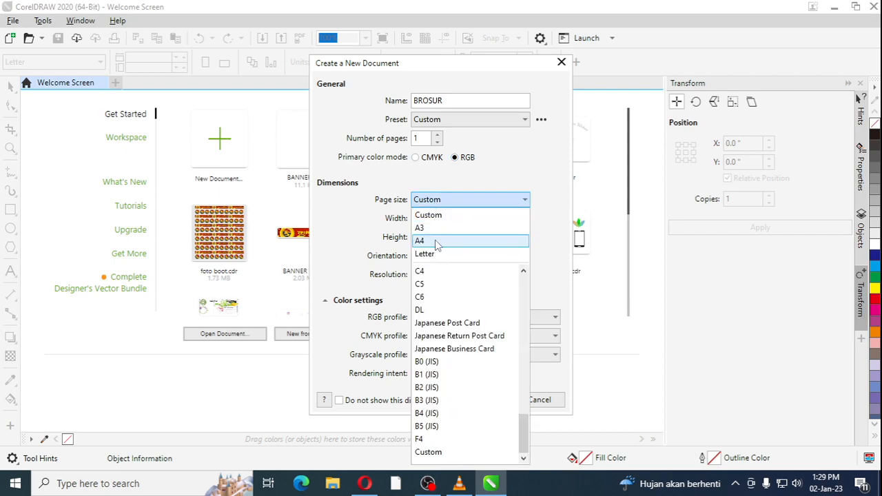
click(436, 241)
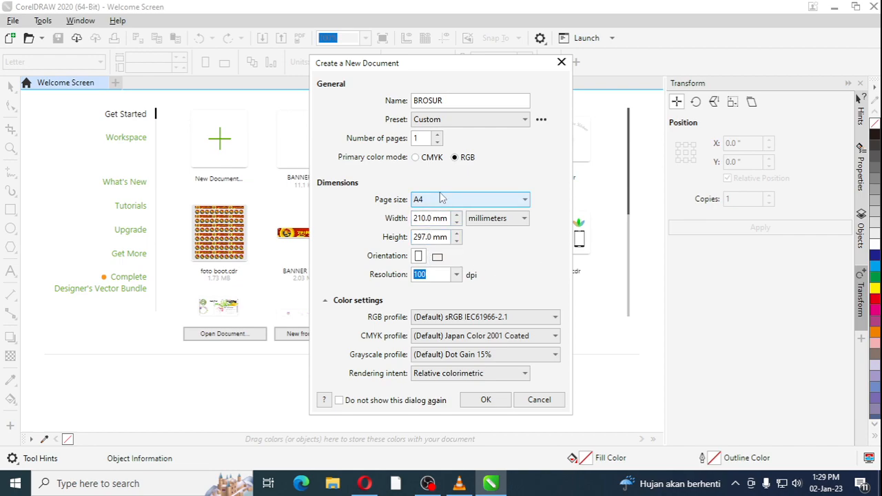
click(456, 275)
click(452, 289)
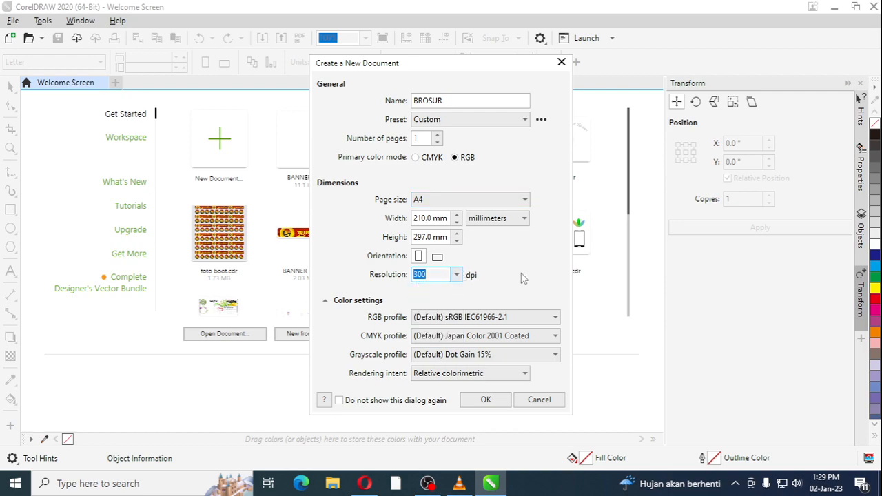
click(456, 275)
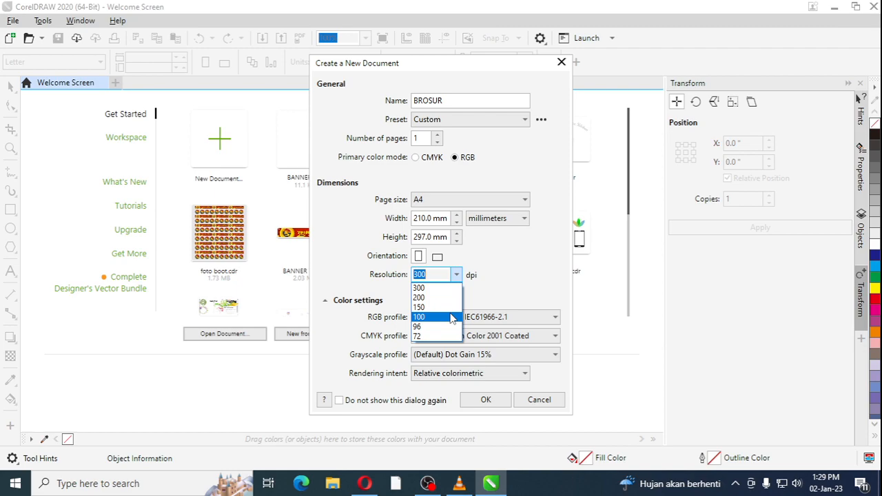
click(487, 297)
click(486, 297)
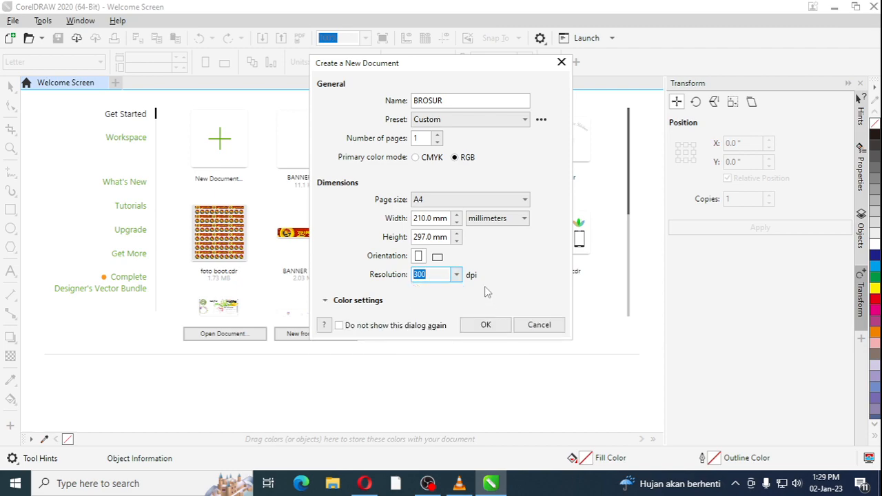
click(425, 301)
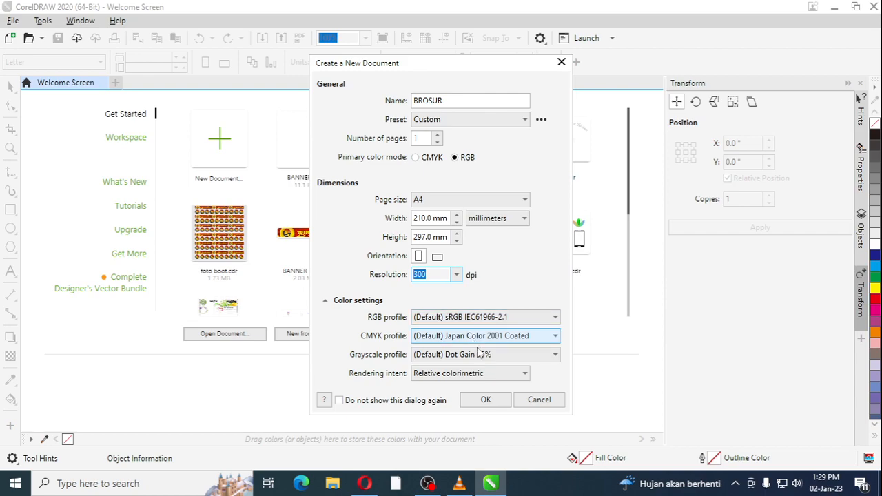
click(485, 401)
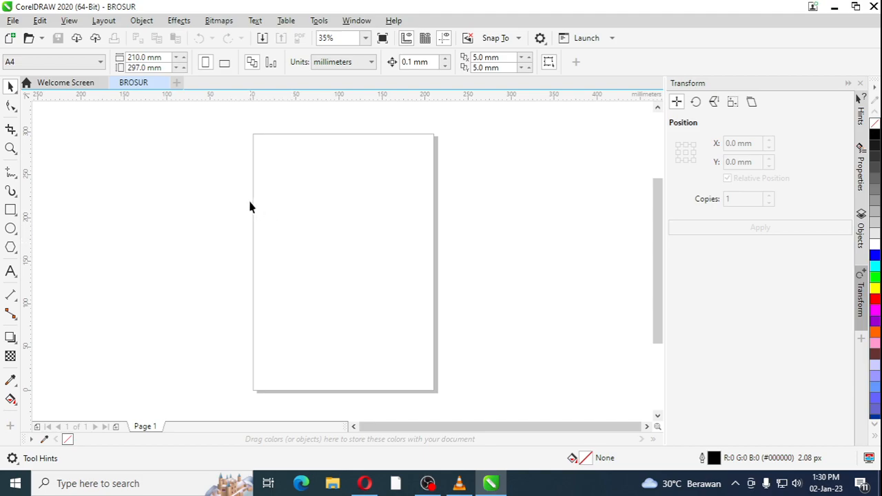
click(13, 20)
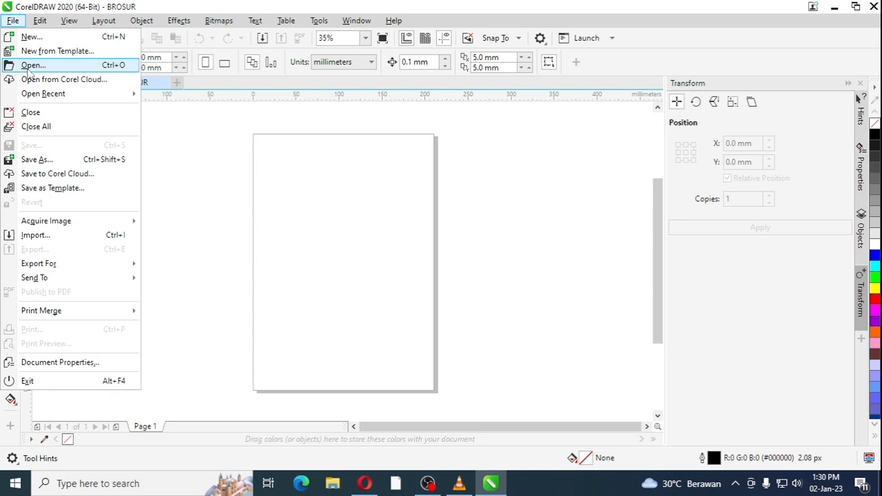
mouse_move(42, 97)
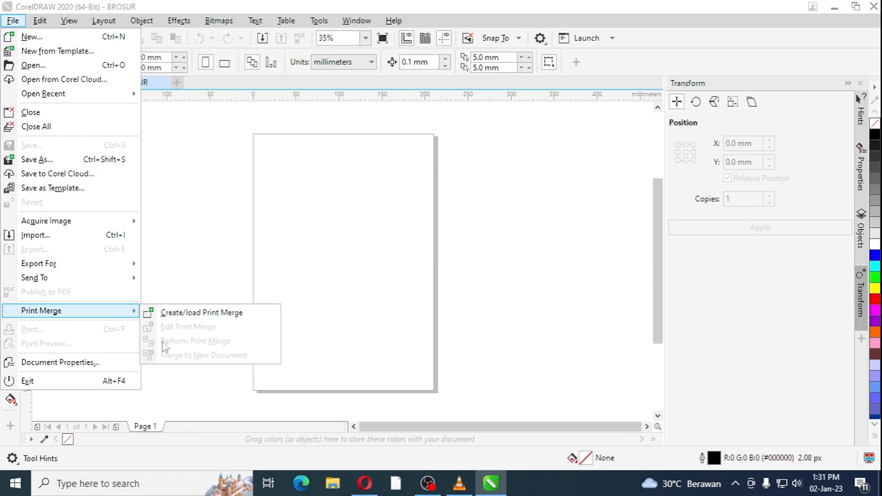
click(233, 253)
click(40, 21)
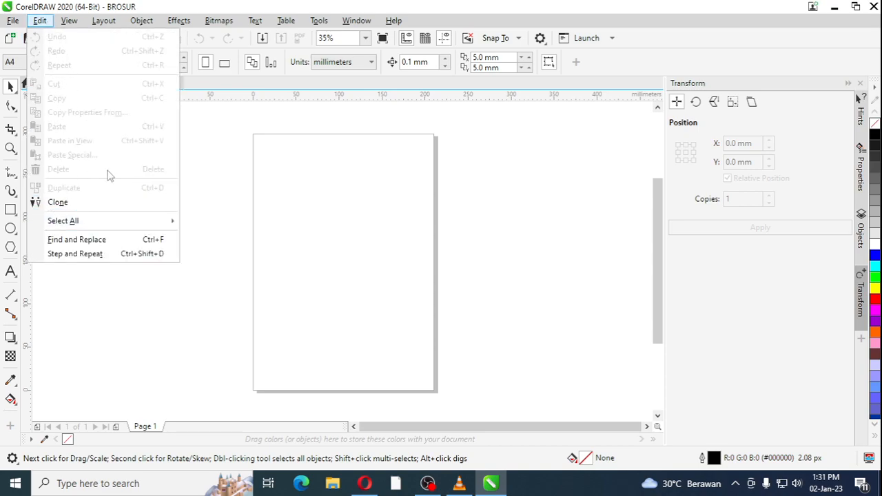
click(40, 20)
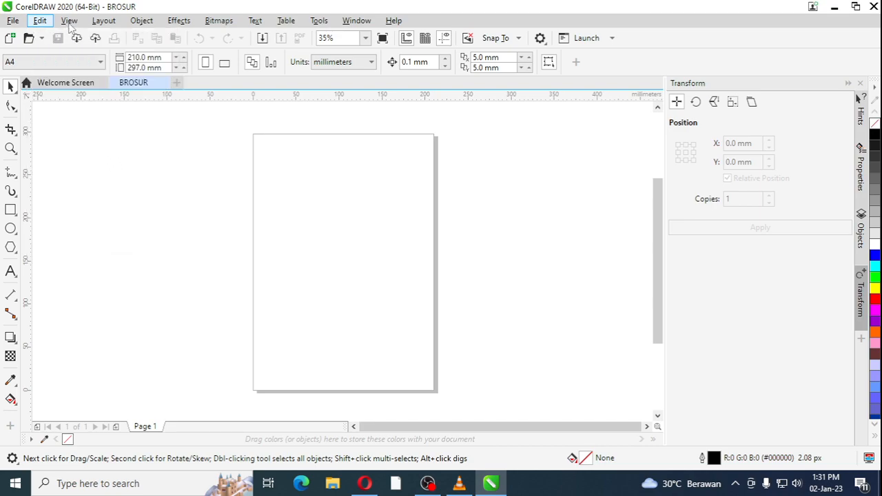
click(69, 21)
click(69, 20)
- Review the document's page size options, and close them
click(102, 21)
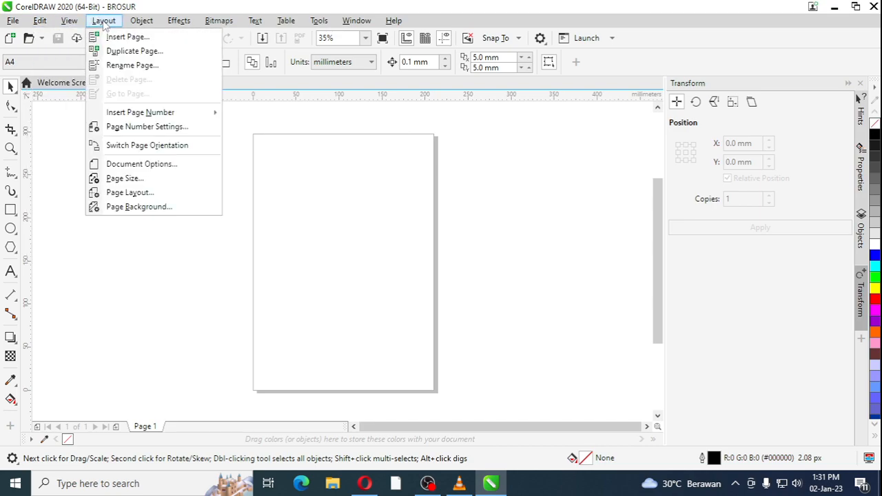
click(126, 181)
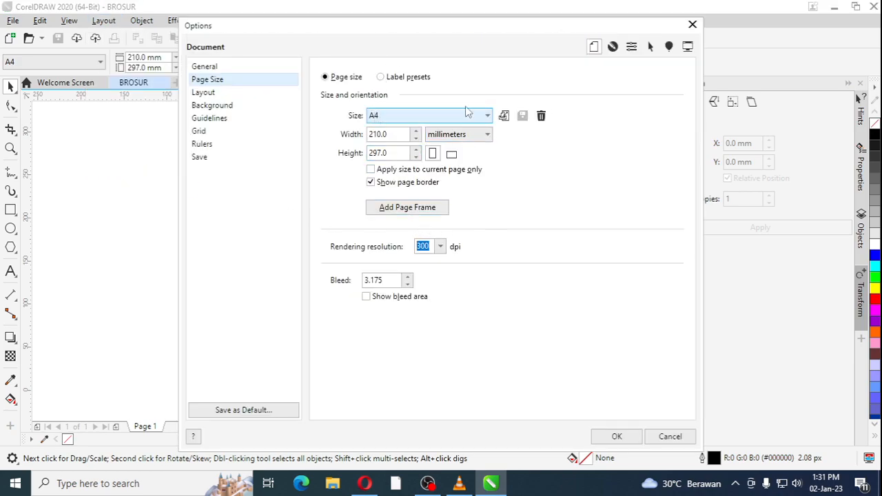
click(693, 26)
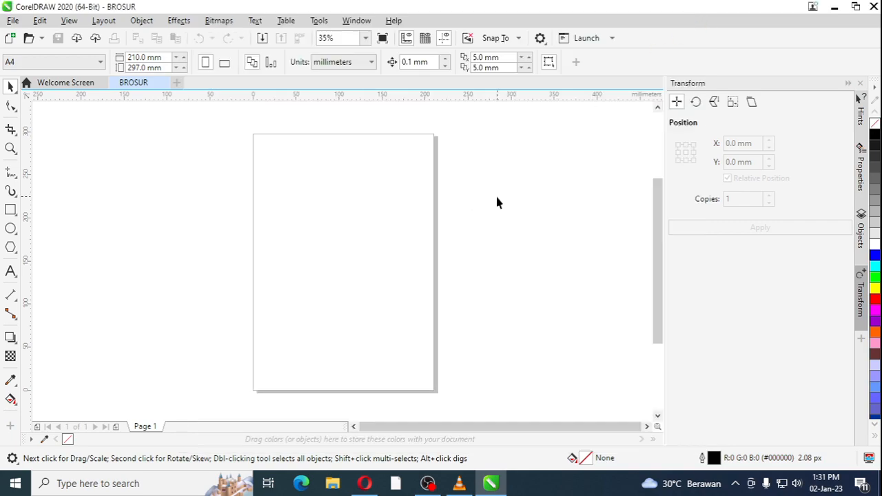
- Change the BROSUR document's page size to A3
click(74, 66)
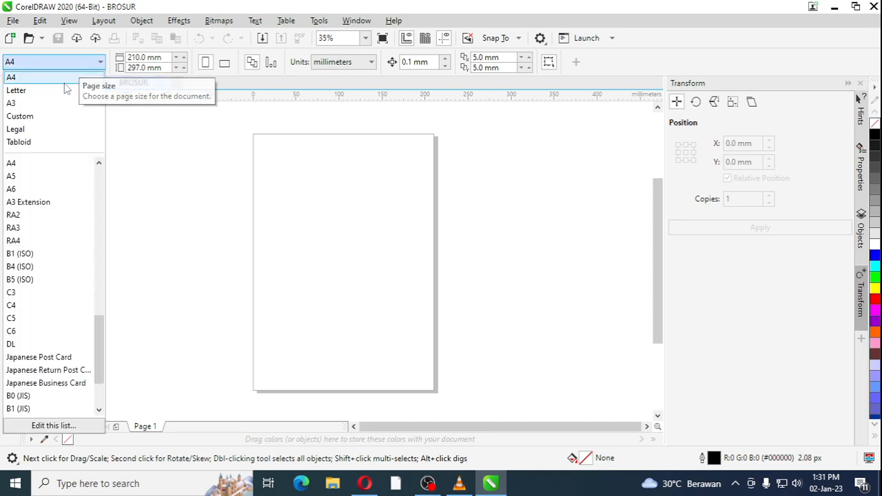
click(61, 106)
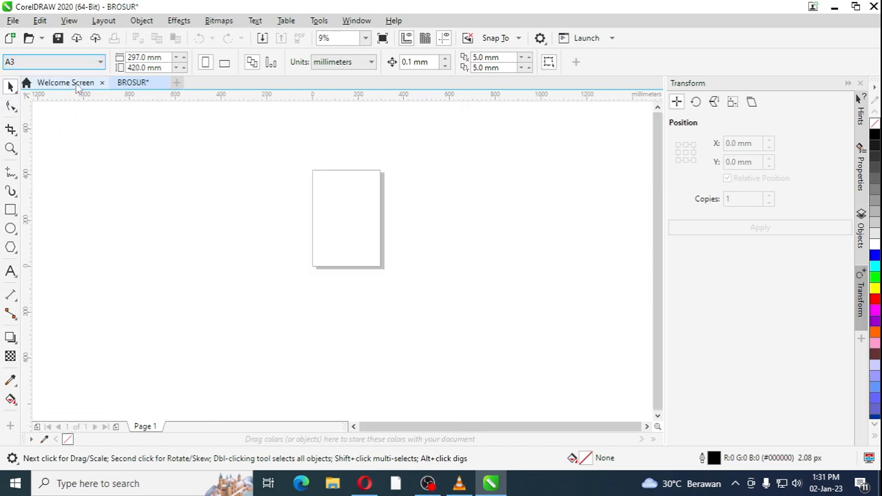
scroll(277, 182, up, 2)
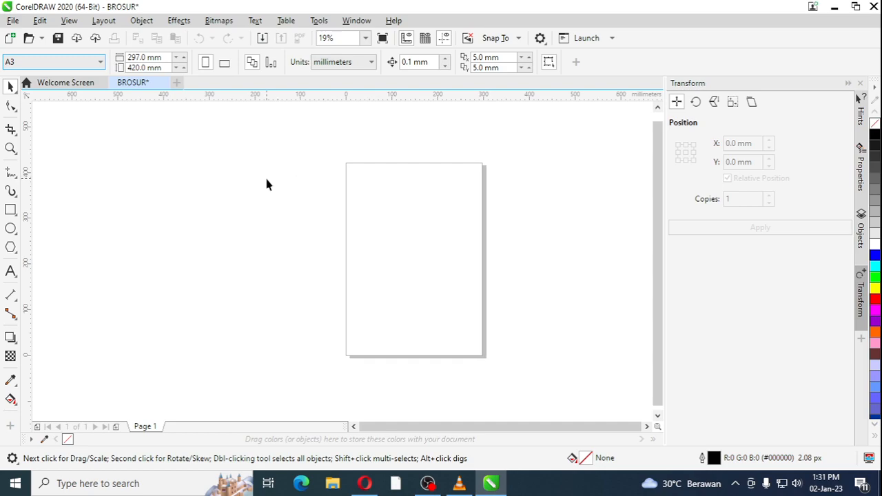
- Review the page size options, and change the BROSUR document to A4 with centimeters as its units
click(100, 62)
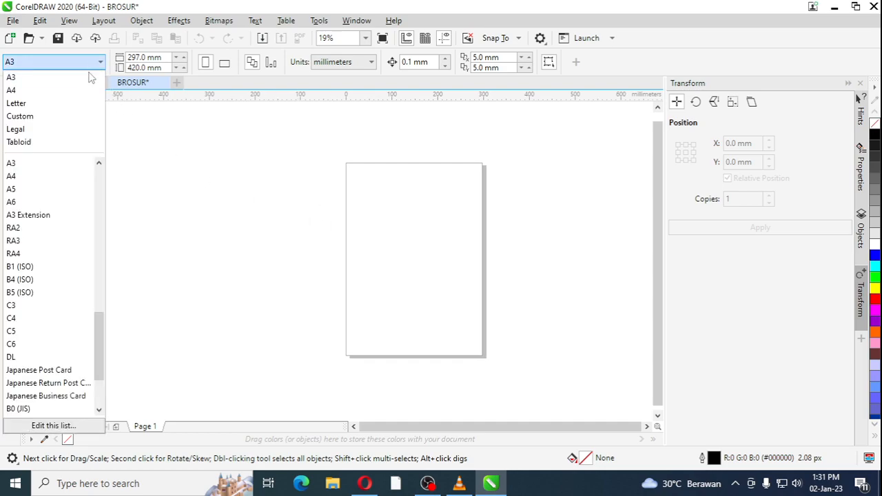
scroll(83, 200, down, 2)
click(231, 213)
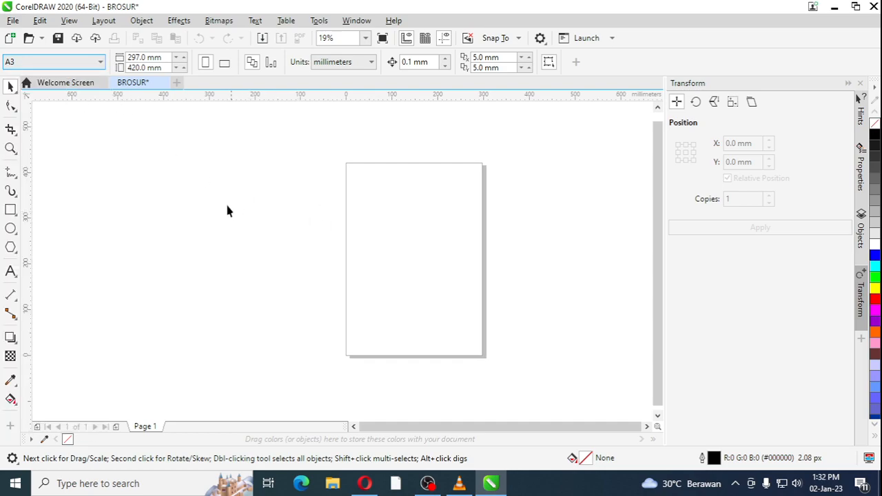
click(100, 63)
click(48, 141)
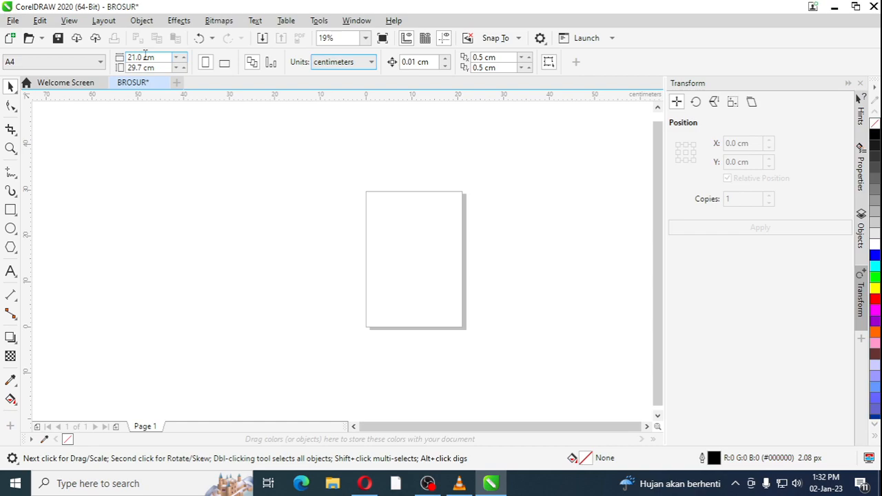
- Set a custom page size of 300 cm wide by 100 cm high
drag(144, 58, 101, 62)
text(300)
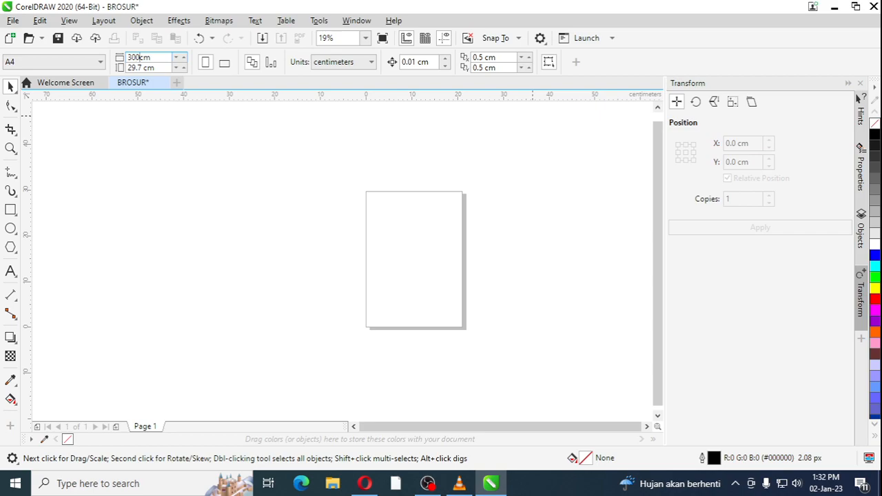
double_click(138, 66)
text(100.0 )
text(cm)
key(Return)
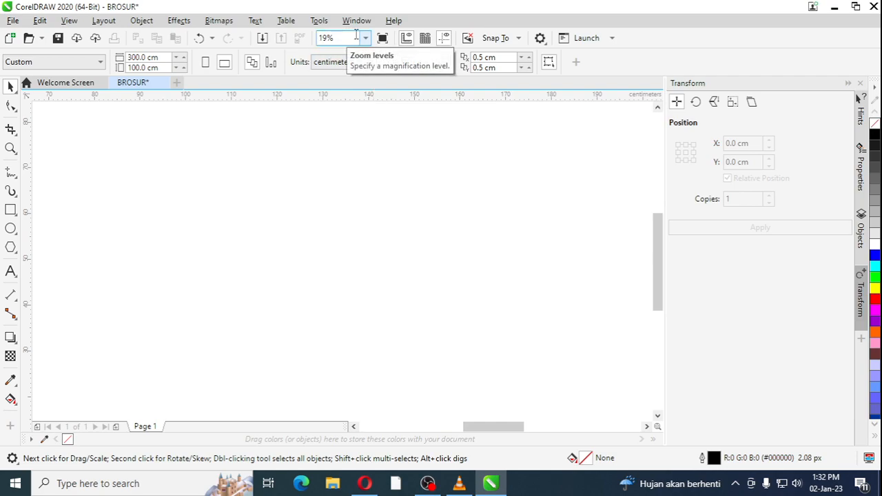
- Fit the whole page in the view and close the Transform docker to enlarge the drawing area
click(347, 37)
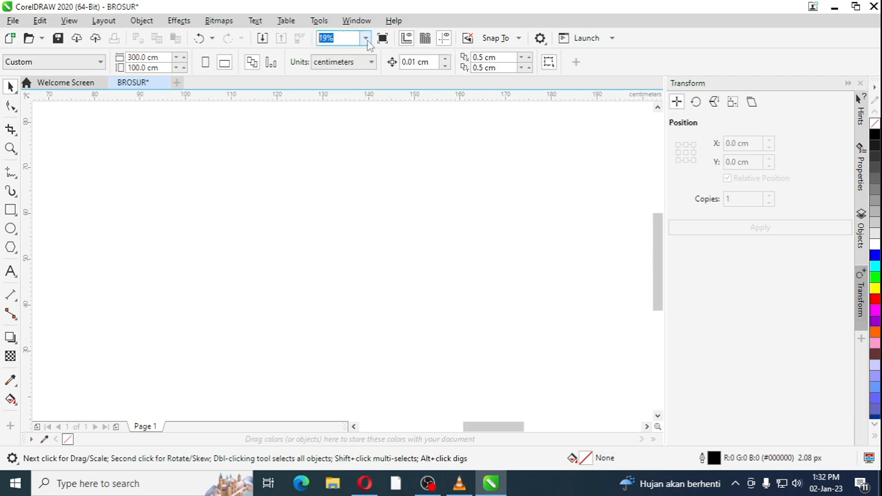
click(366, 39)
click(359, 52)
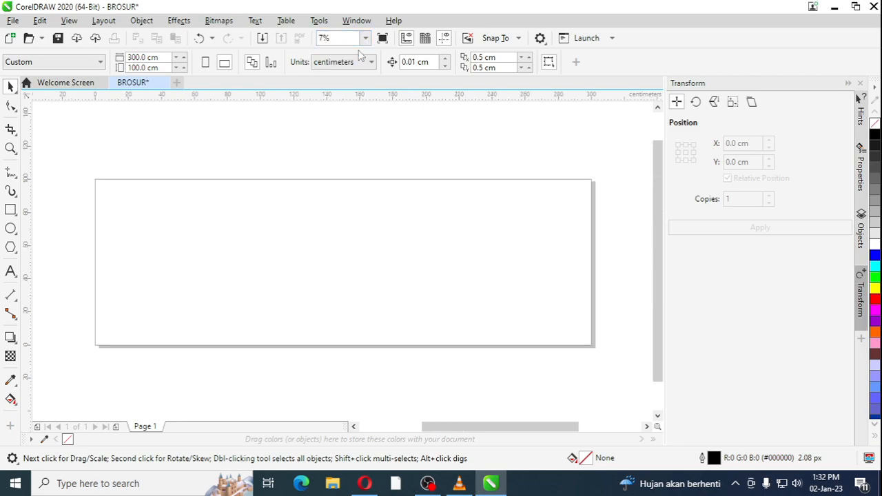
click(366, 38)
click(241, 138)
drag(394, 287, 610, 379)
click(860, 83)
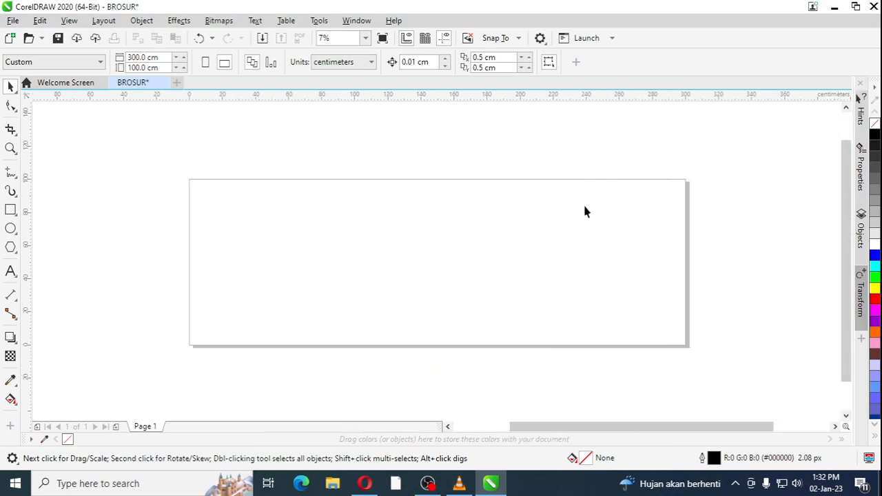
drag(739, 398, 738, 399)
- Draw a rectangle in the left half of the page, and reposition and resize it to about 85 by 77 cm
click(10, 209)
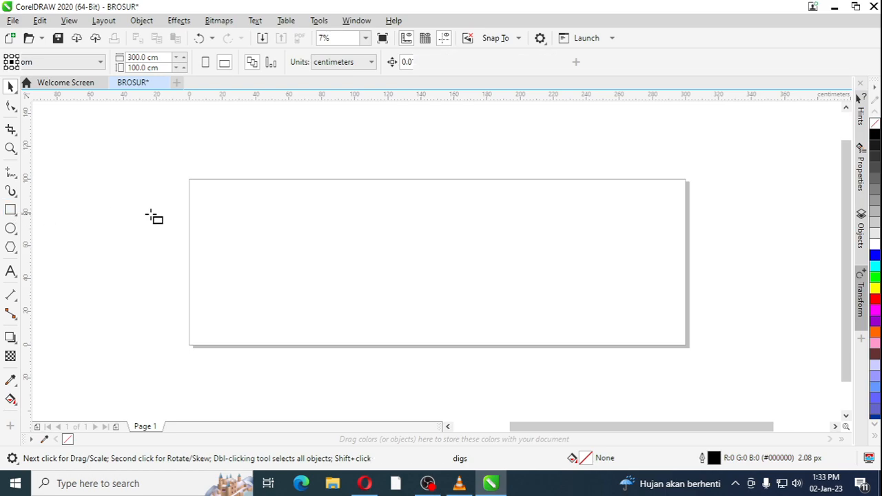
drag(216, 203, 274, 255)
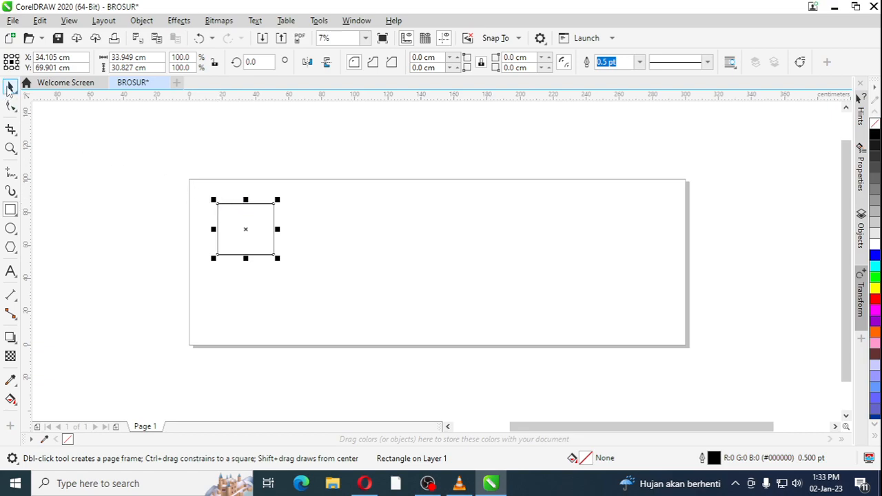
click(10, 86)
drag(213, 199, 152, 146)
drag(277, 256, 335, 312)
drag(244, 232, 328, 242)
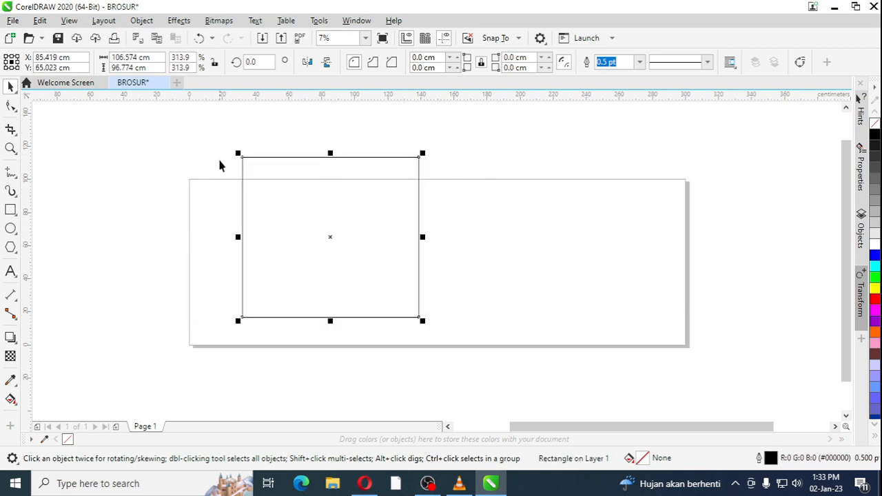
drag(238, 153, 285, 221)
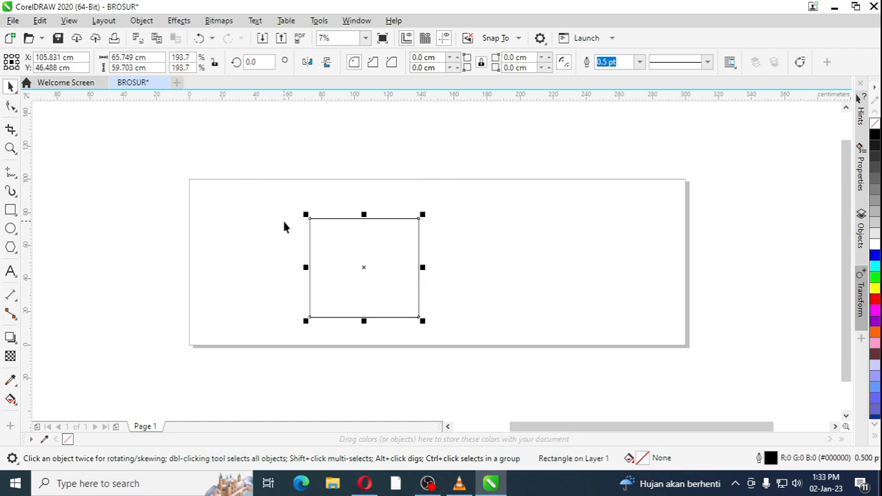
drag(301, 211, 274, 185)
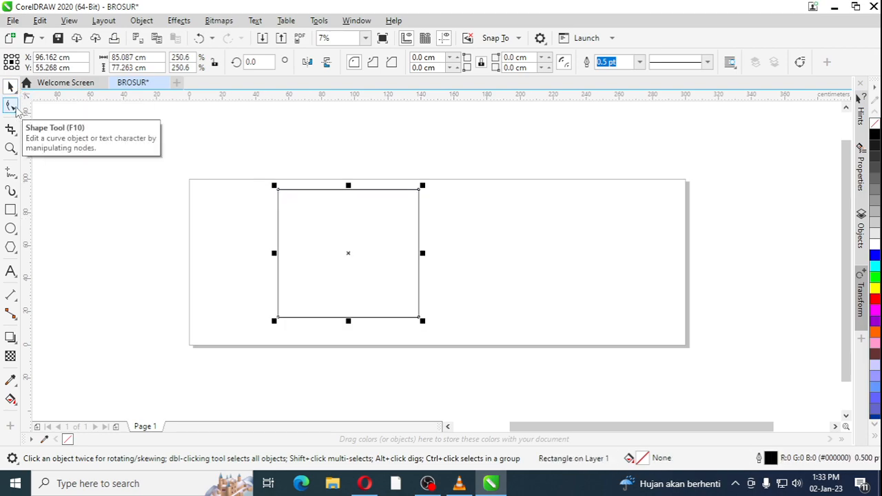
- Round all corners of the rectangle to a radius of about 38.6 cm with the Shape tool
click(12, 107)
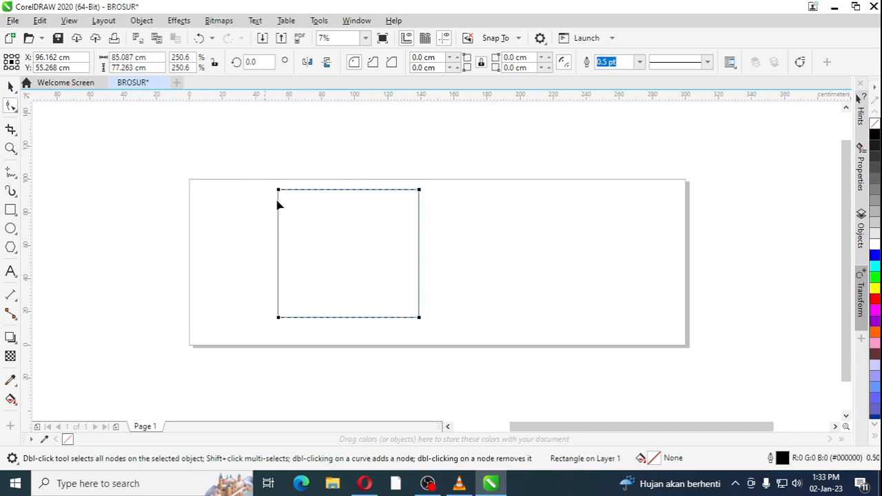
drag(280, 191, 347, 240)
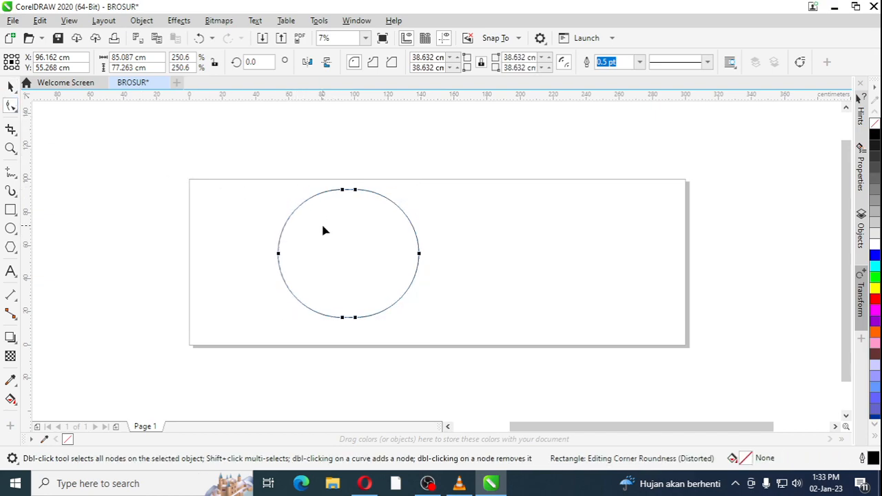
drag(345, 190, 355, 267)
click(10, 86)
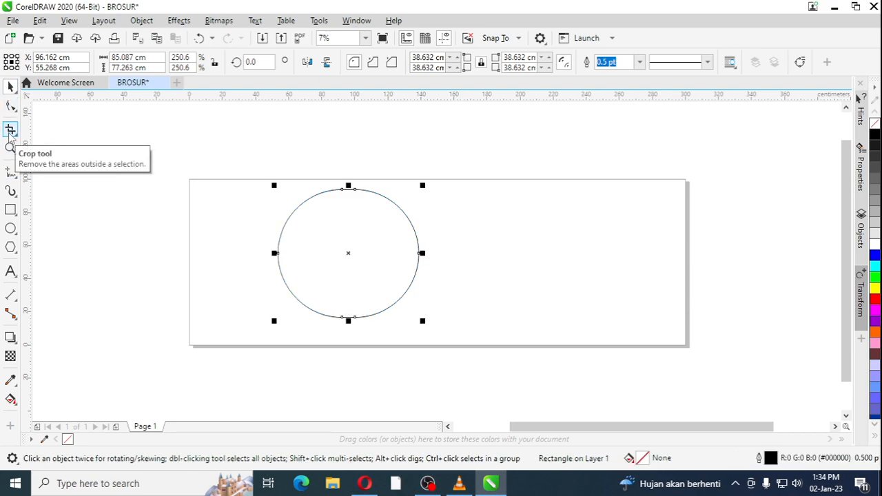
- Crop the rounded shape to its left half, using a crop area of about 64 by 105 cm
click(10, 131)
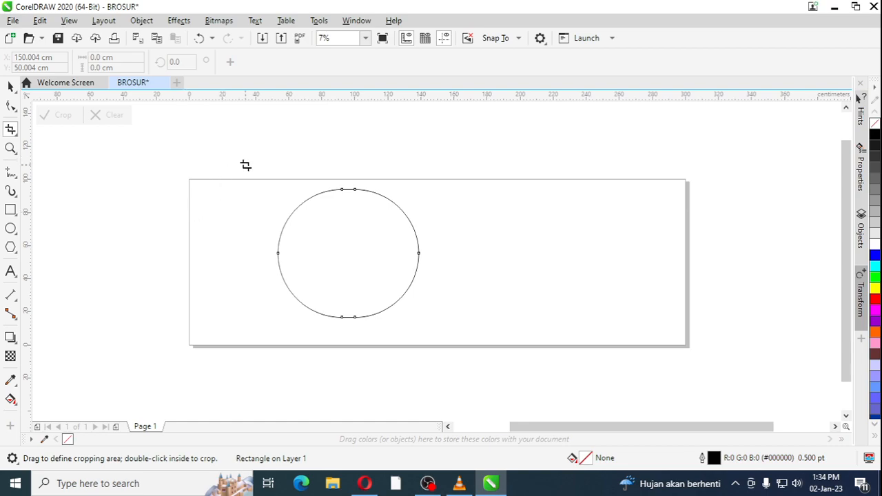
drag(245, 165, 350, 339)
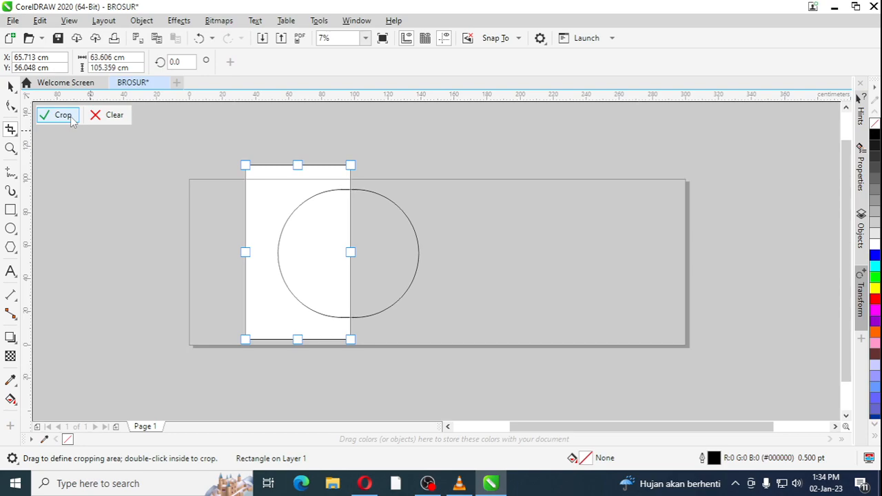
click(69, 118)
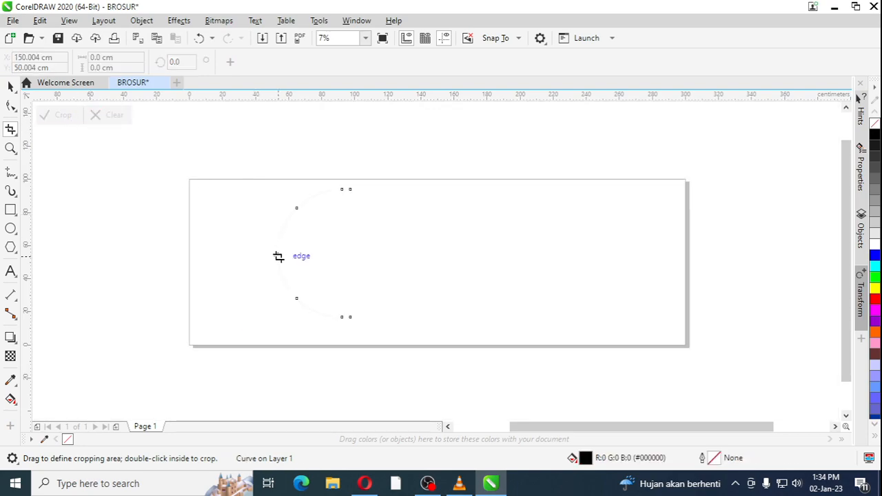
scroll(277, 256, up, 4)
scroll(278, 257, down, 4)
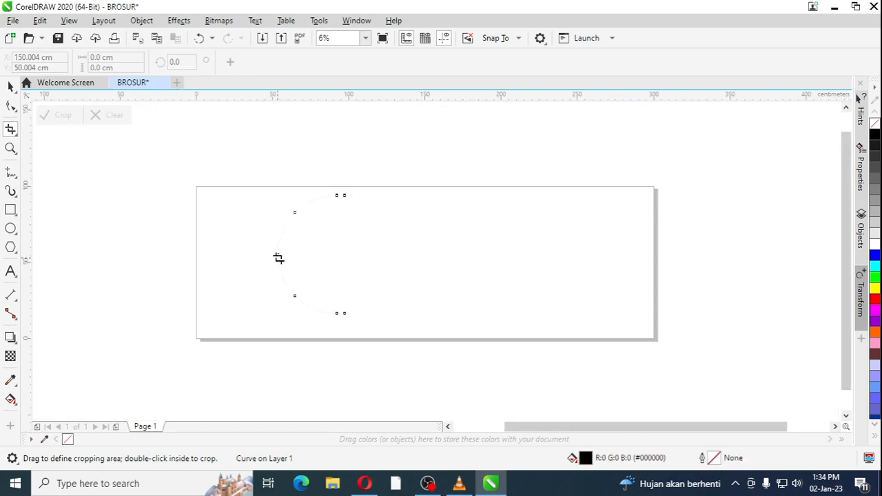
click(11, 87)
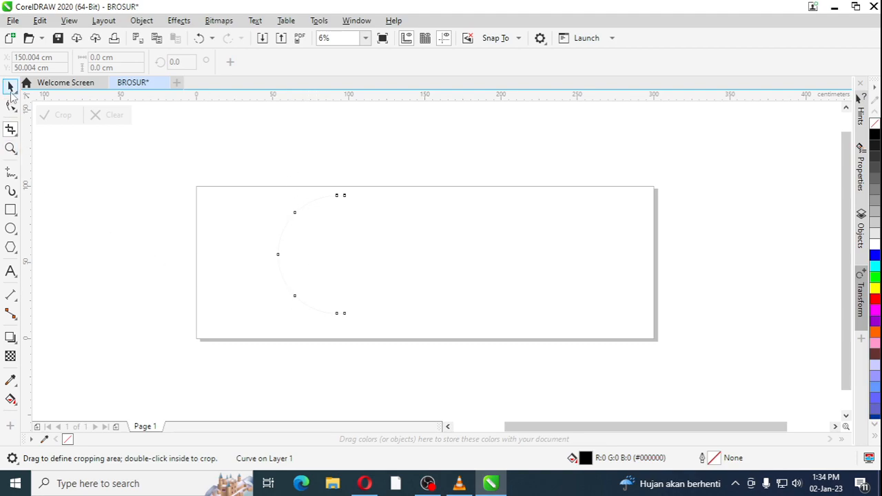
- Import the photo IMG_1251 and place it near the middle of the page at about 145 by 97 cm
click(12, 21)
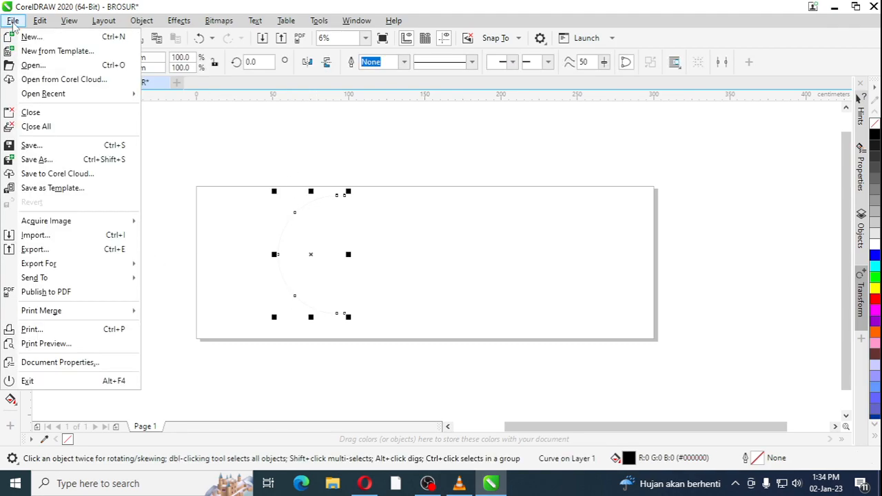
click(55, 238)
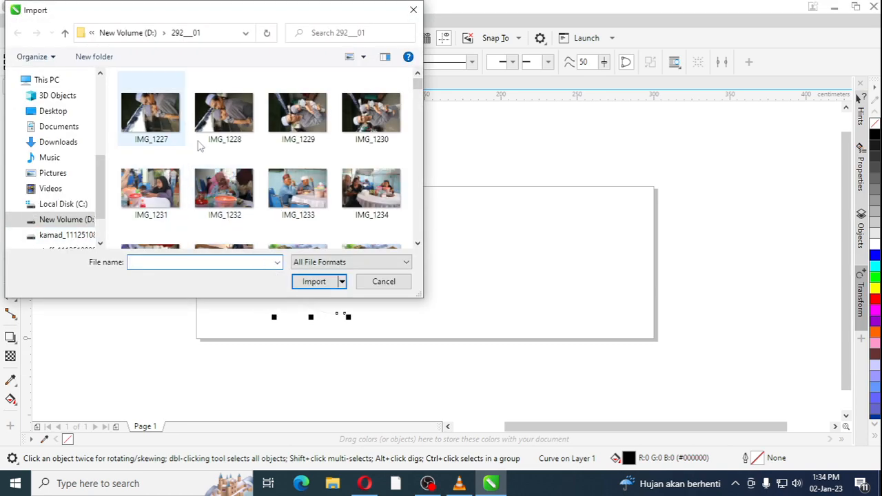
scroll(366, 185, down, 3)
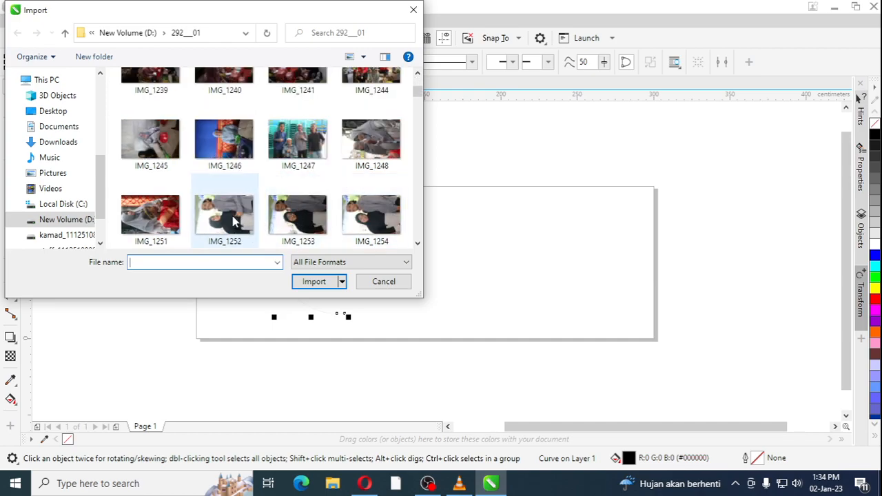
double_click(150, 216)
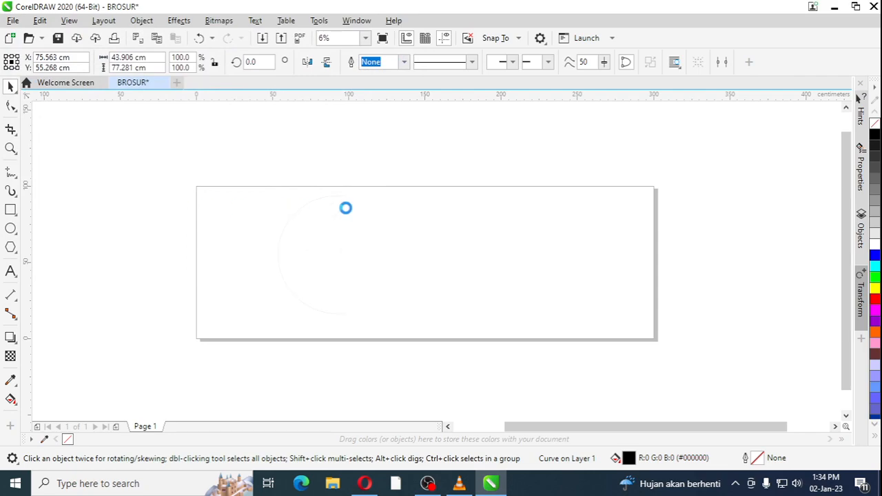
drag(292, 188, 520, 342)
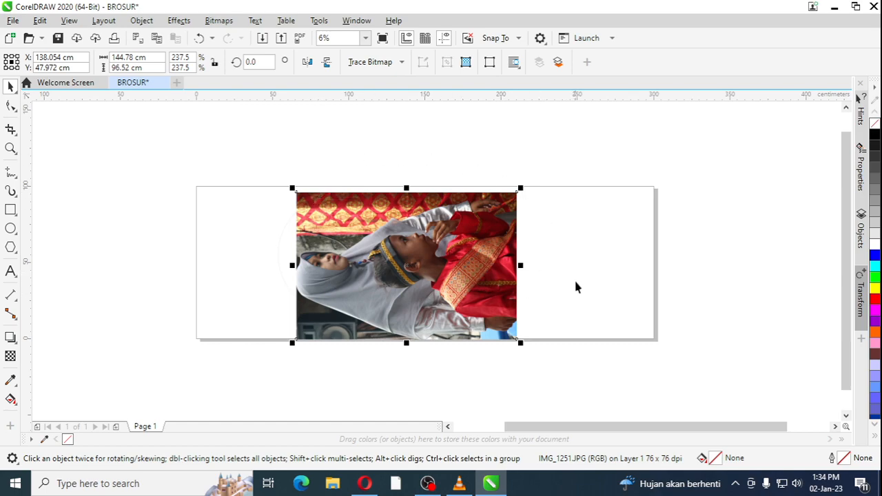
- Rotate the photo upright freehand to about 270 degrees, and undo the rotation
click(402, 239)
click(69, 122)
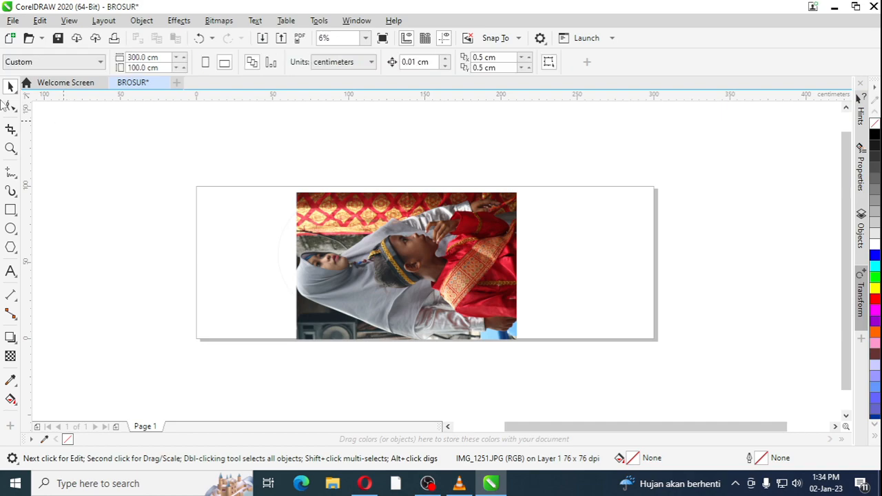
click(407, 262)
click(407, 262)
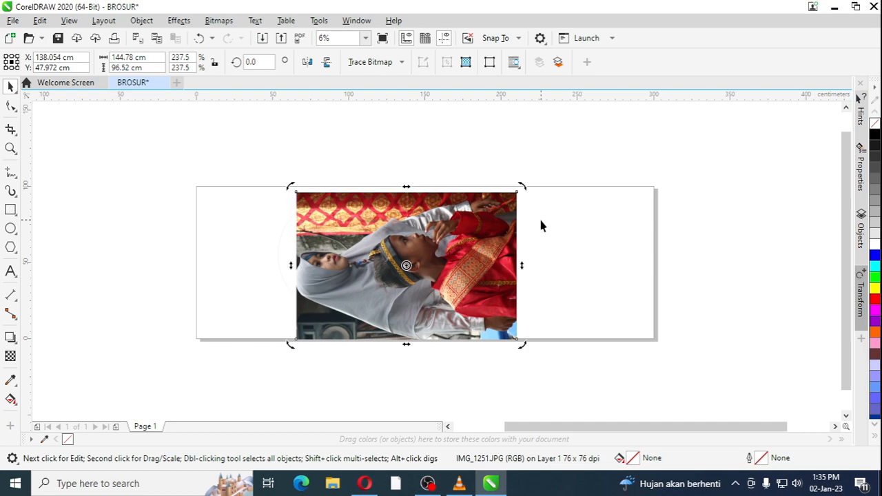
drag(290, 186, 477, 164)
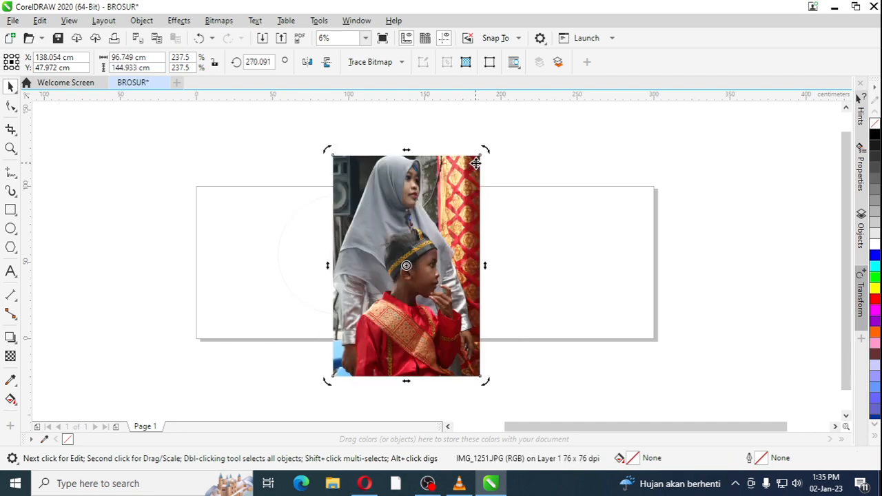
click(518, 227)
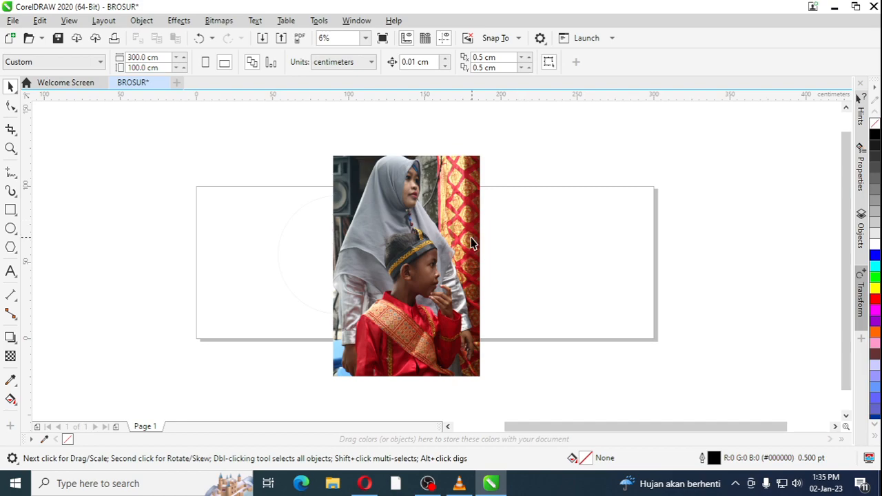
key(ctrl+z)
click(310, 166)
- Set the photo's rotation angle to exactly 270 degrees
click(340, 241)
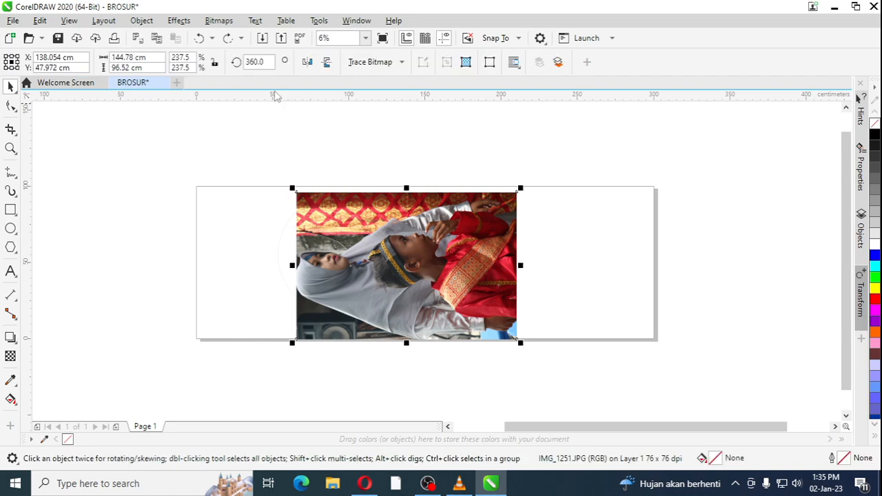
double_click(273, 61)
text(270)
key(Return)
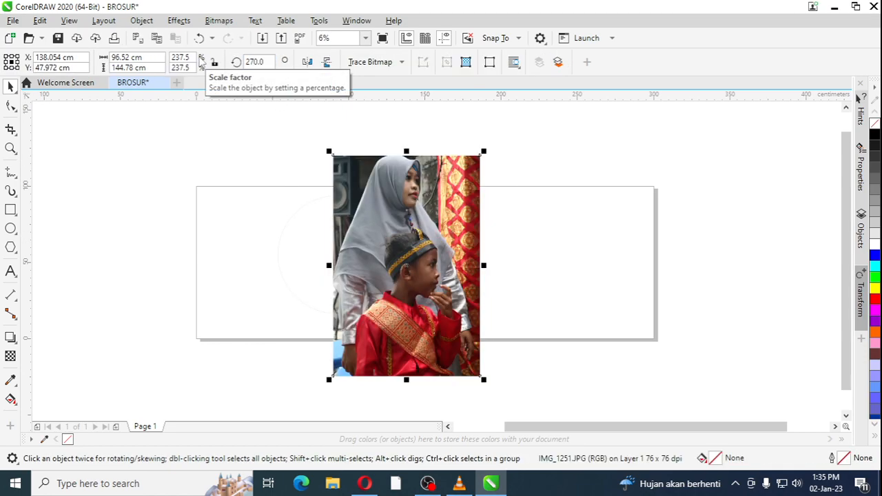
click(523, 192)
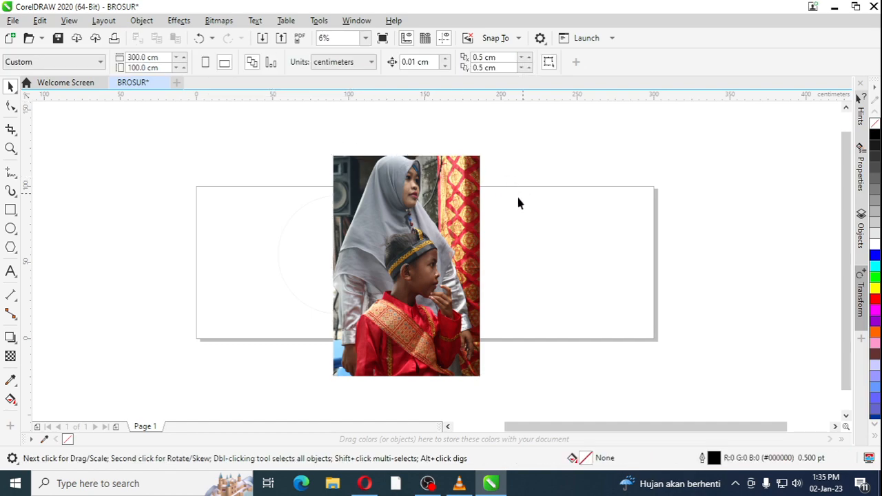
- Crop the photo to its upper half, using a crop area of about 139 by 86 cm
click(441, 220)
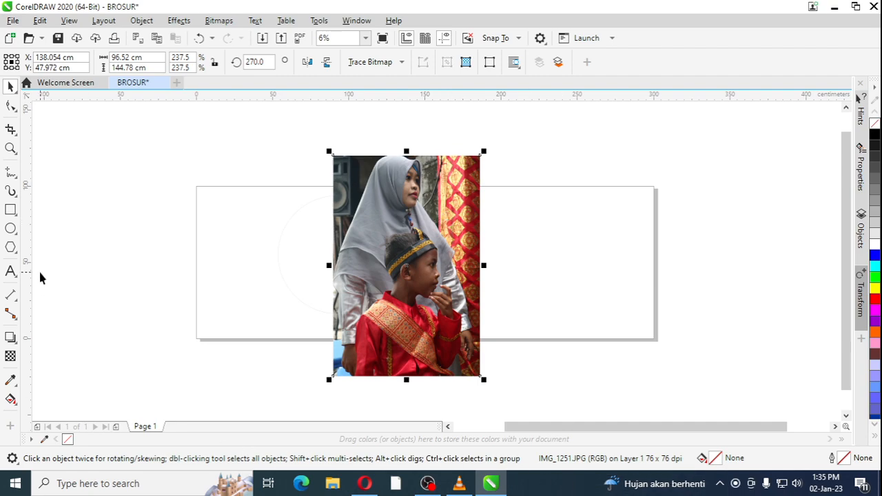
click(10, 129)
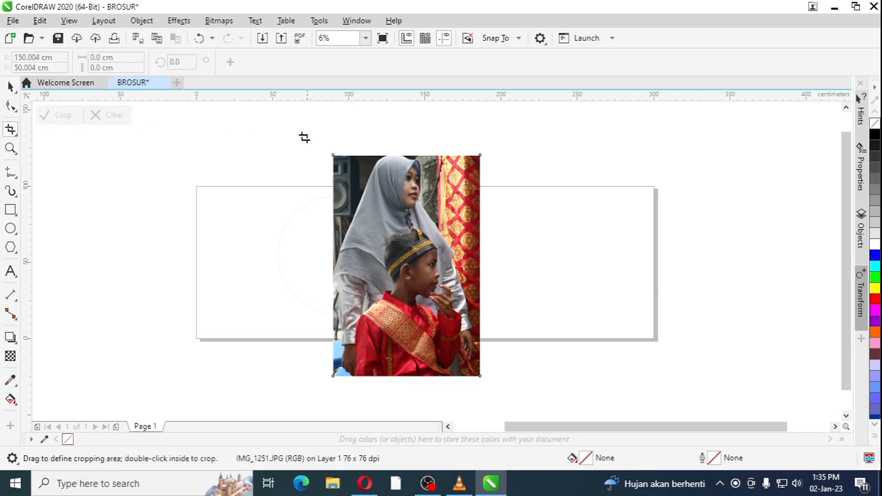
drag(301, 138, 513, 268)
drag(514, 269, 514, 269)
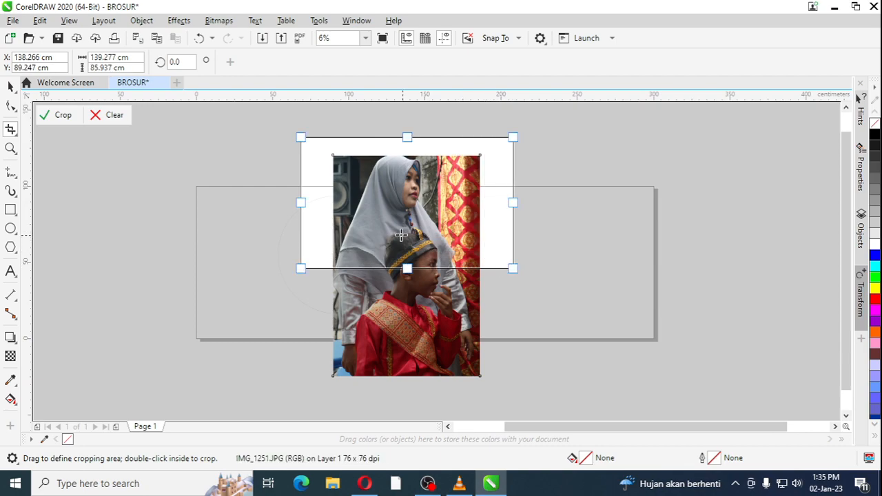
double_click(394, 197)
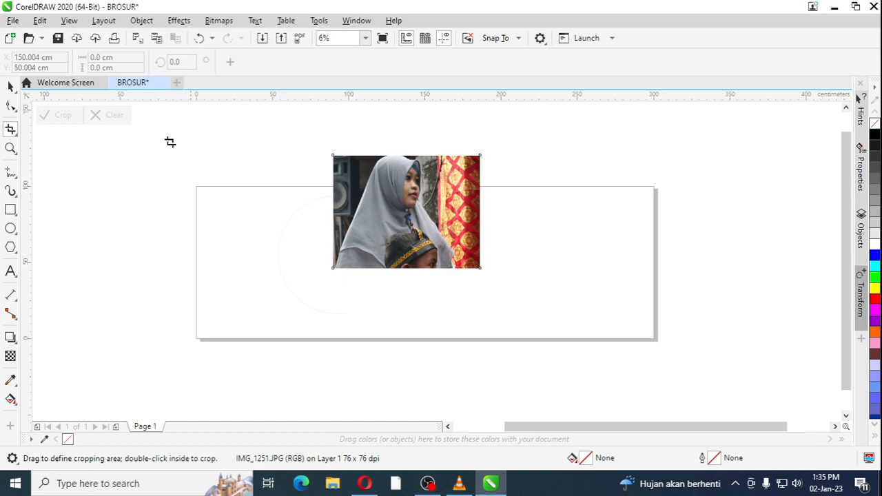
click(11, 90)
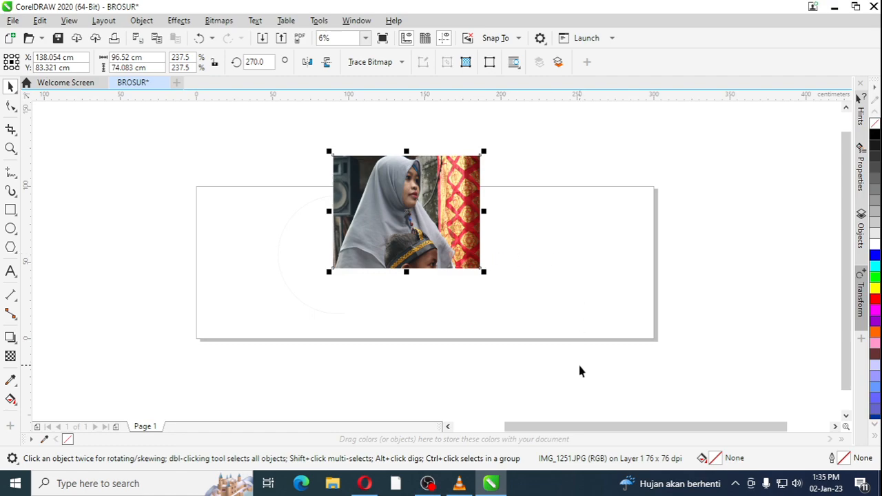
click(14, 174)
click(72, 174)
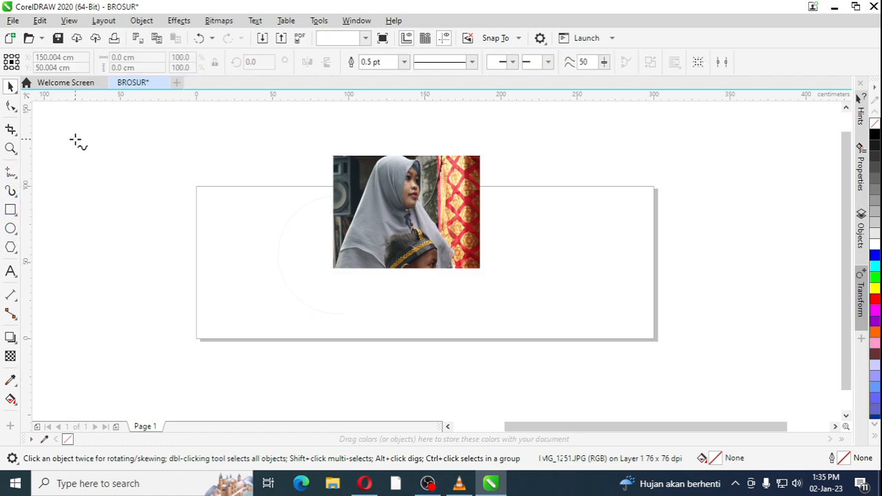
click(77, 139)
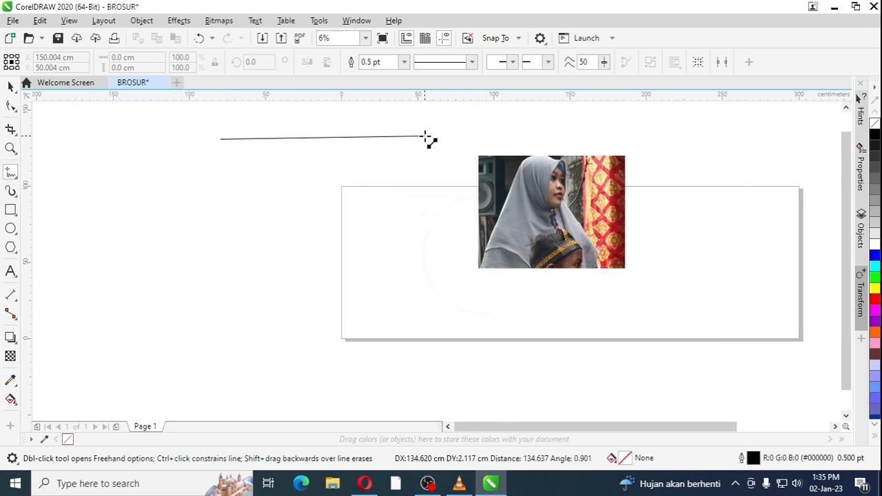
key(Escape)
- Draw three nearly horizontal straight Freehand lines beside the page's left edge, about 104, 97 and 108 cm long
click(15, 177)
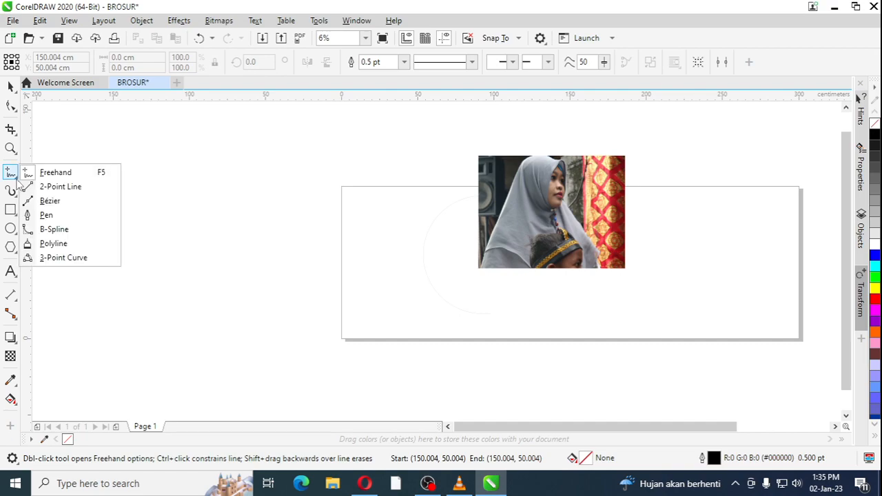
click(57, 174)
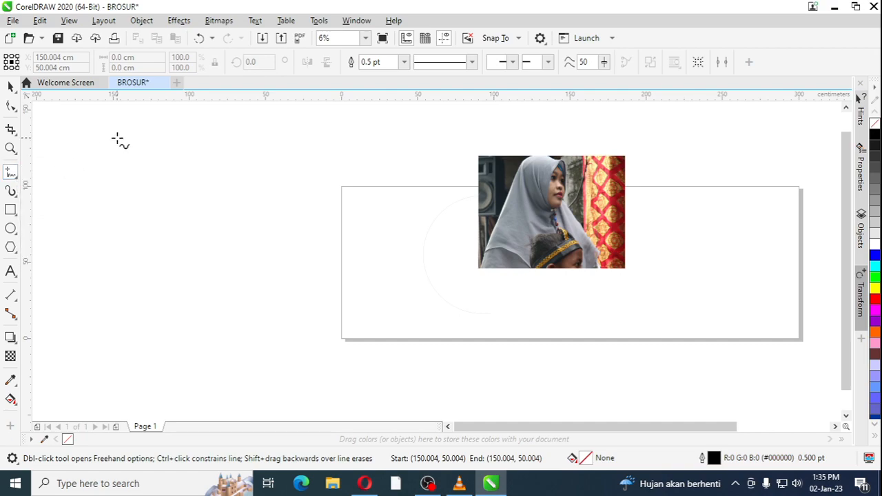
click(117, 138)
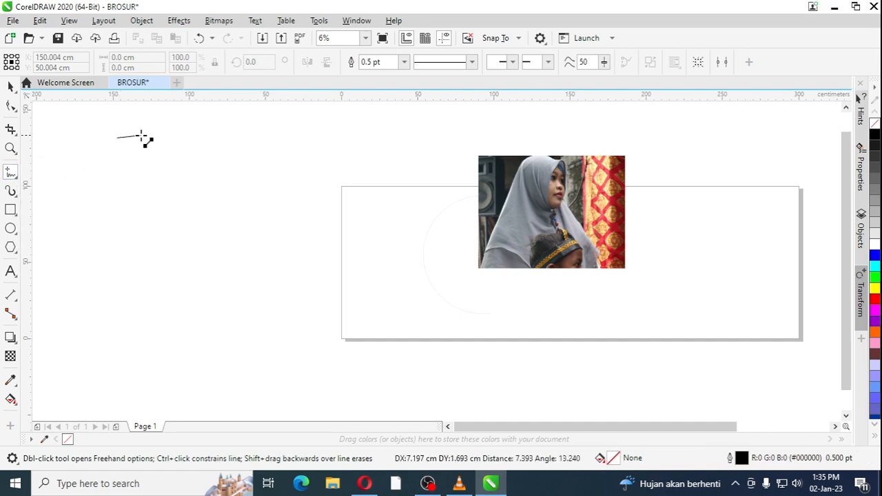
click(277, 139)
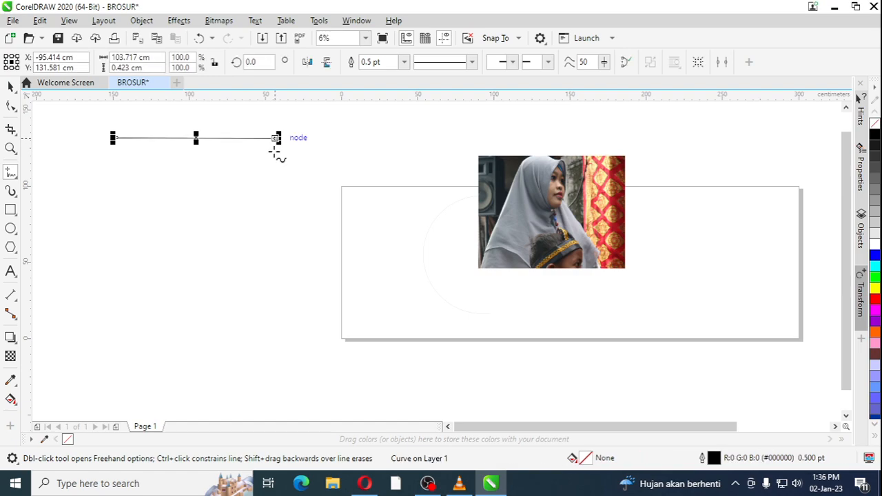
click(207, 200)
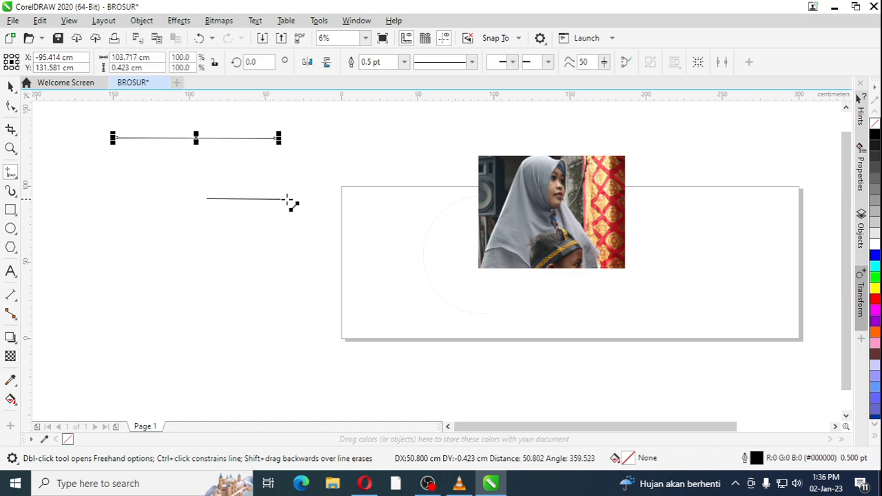
click(357, 199)
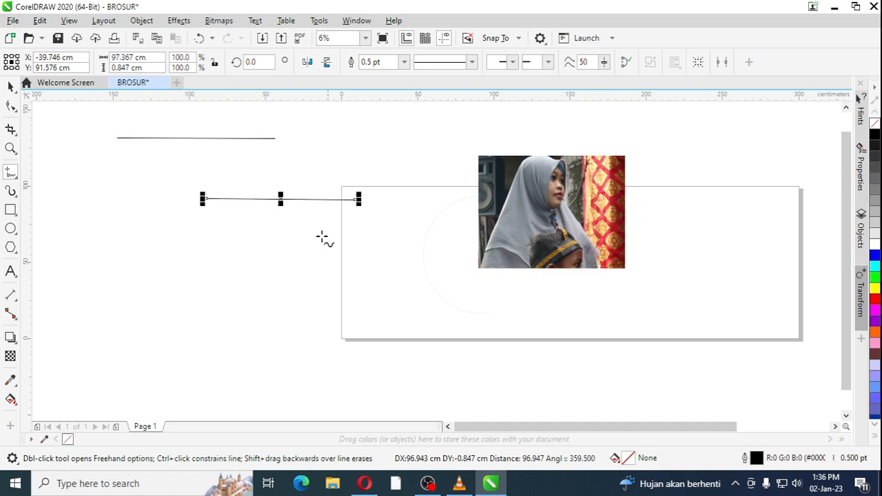
click(199, 262)
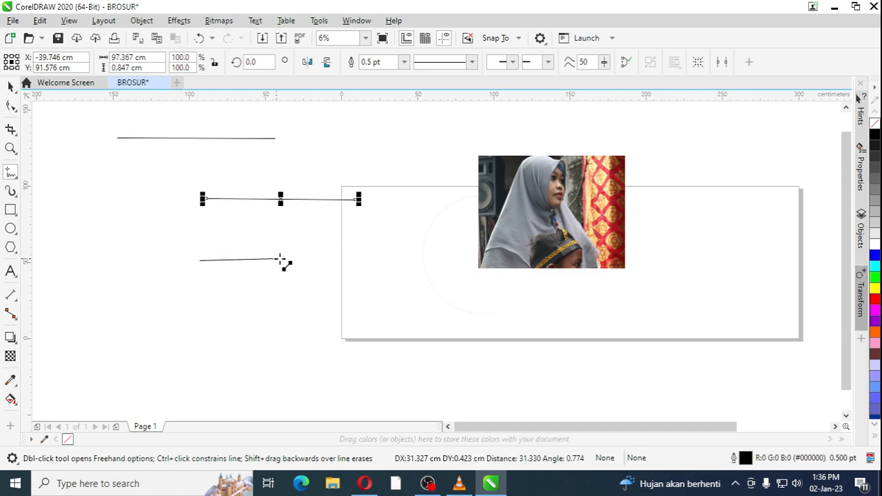
click(366, 260)
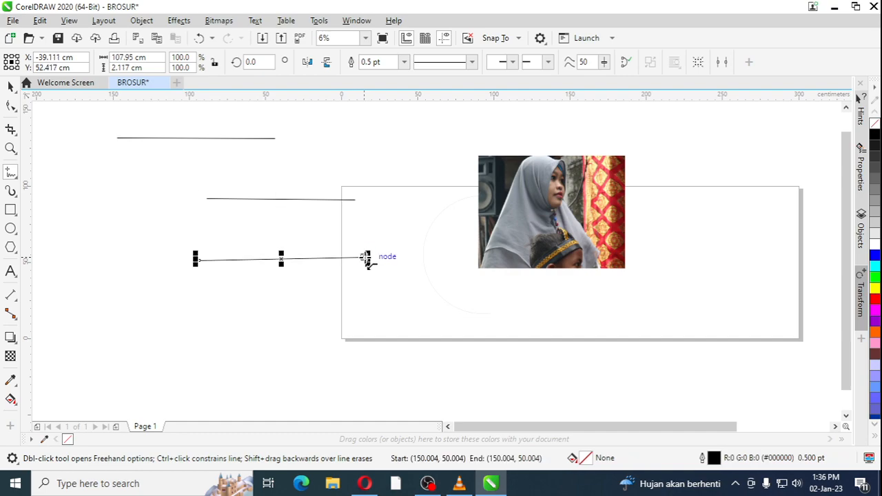
- Delete the three straight lines beside the page, starting with the lowest one
click(10, 87)
key(Delete)
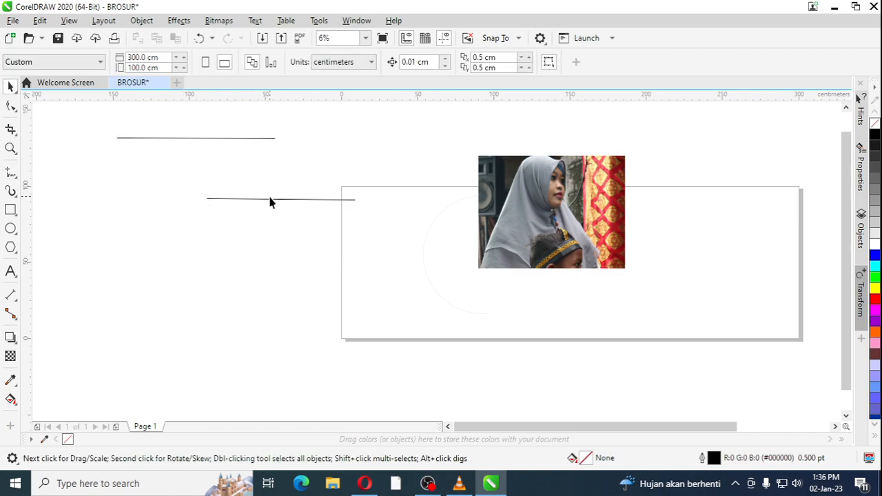
click(270, 200)
key(Delete)
click(245, 138)
key(Delete)
- Draw two adjoining 3-Point Curves in the empty area beside the page, the second about 18 by 23 cm
click(11, 172)
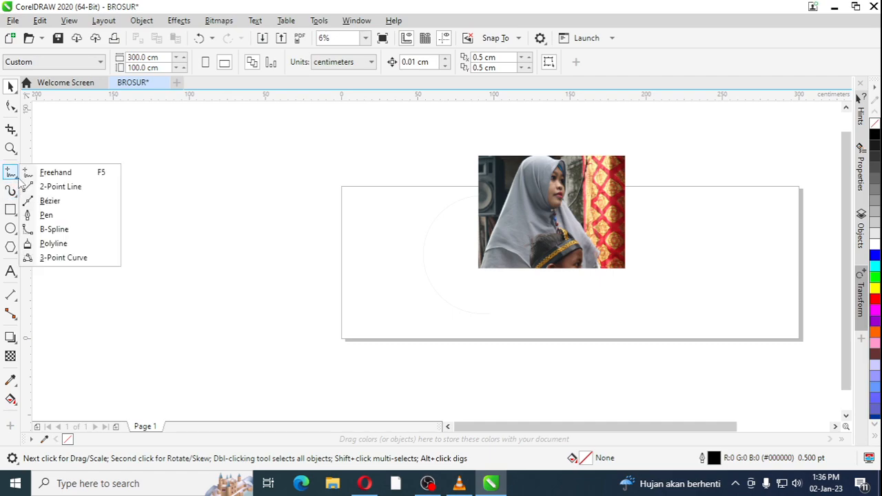
click(51, 259)
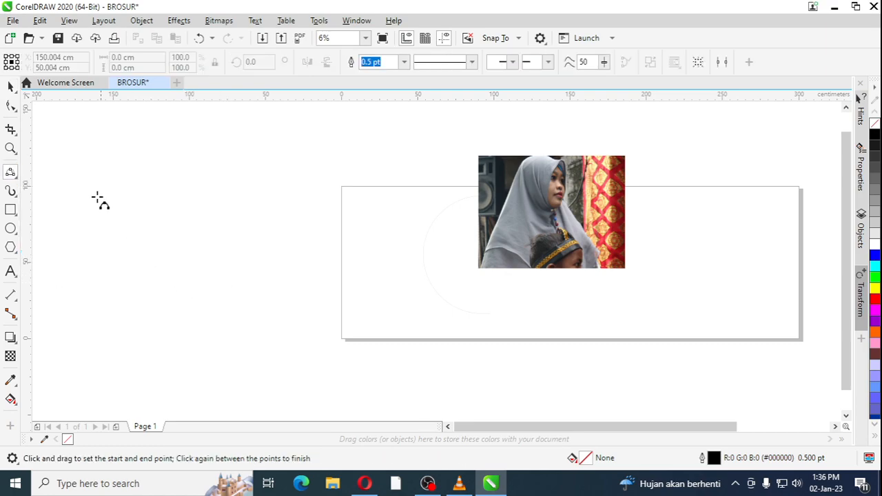
mouse_move(85, 191)
mouse_down()
mouse_move(176, 215)
mouse_move(187, 250)
mouse_up()
click(204, 180)
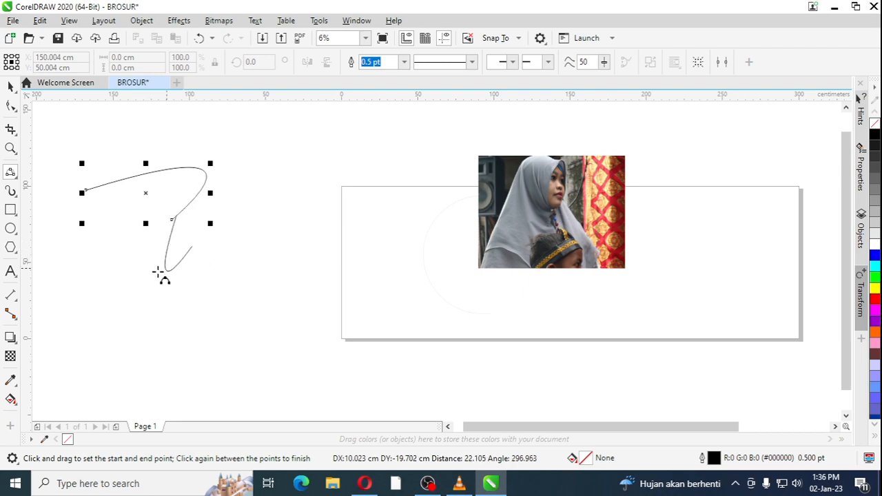
click(166, 249)
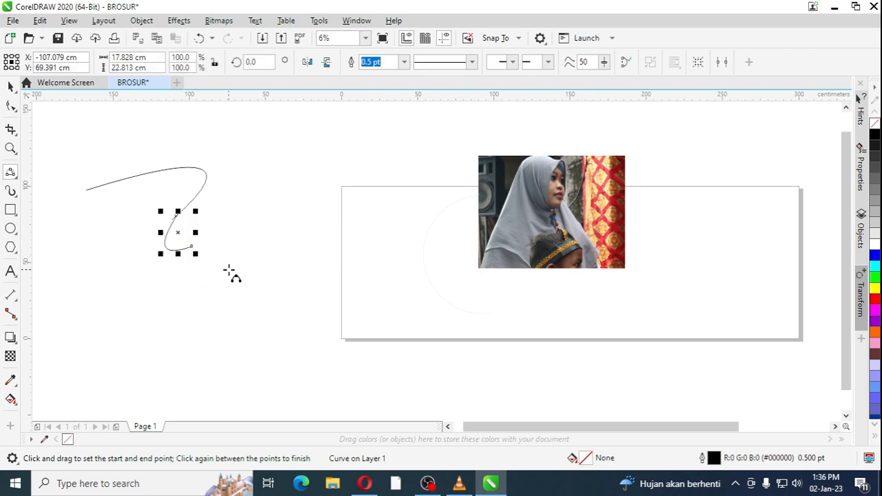
- Delete both 3-point curves beside the page
click(10, 86)
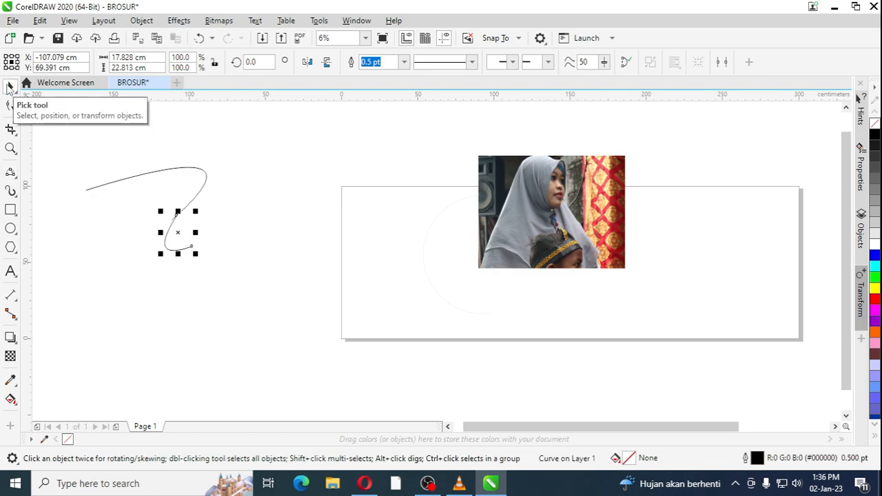
key(Delete)
click(195, 197)
key(Delete)
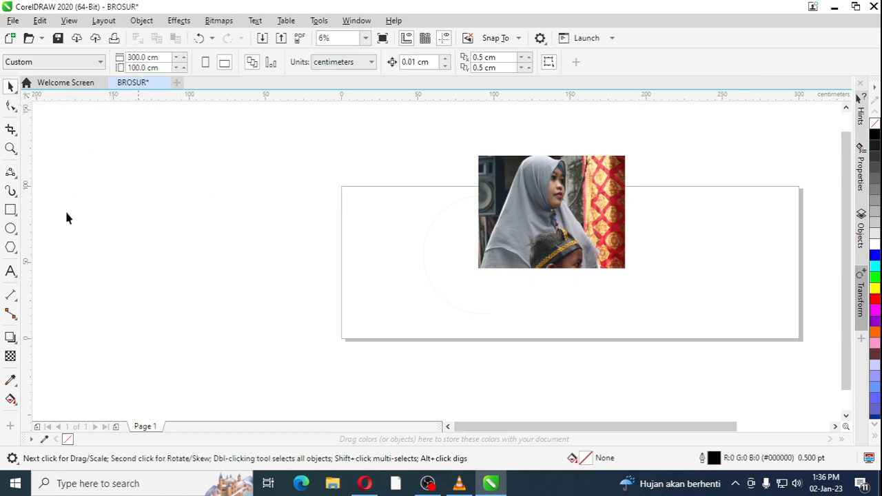
click(13, 185)
click(15, 178)
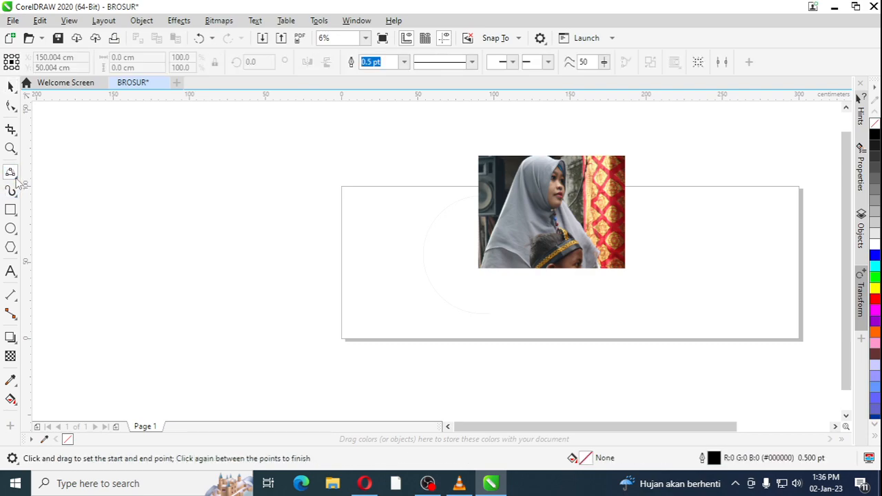
click(17, 179)
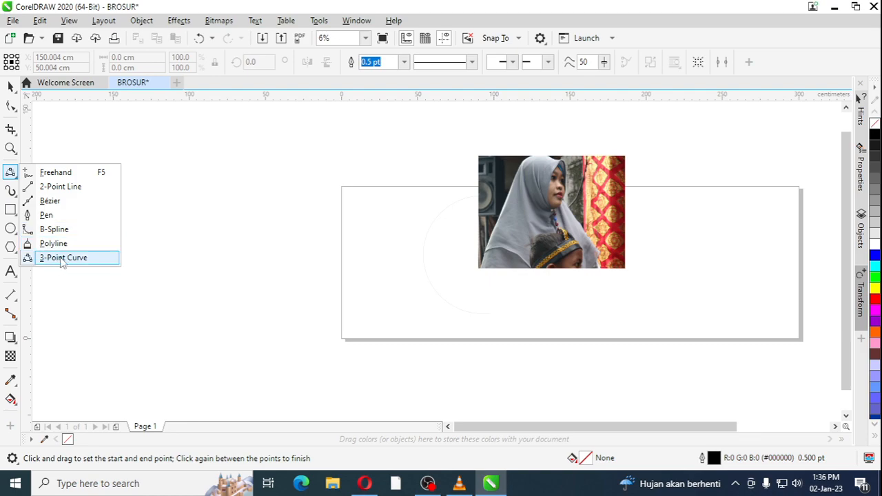
- Draw a rectangle of about 61 by 41 cm in the empty area beside the page
click(11, 209)
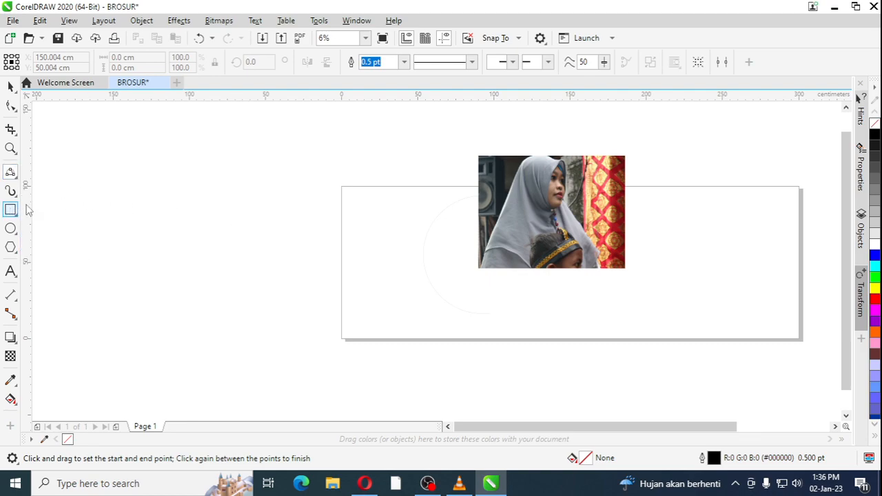
drag(173, 175, 267, 239)
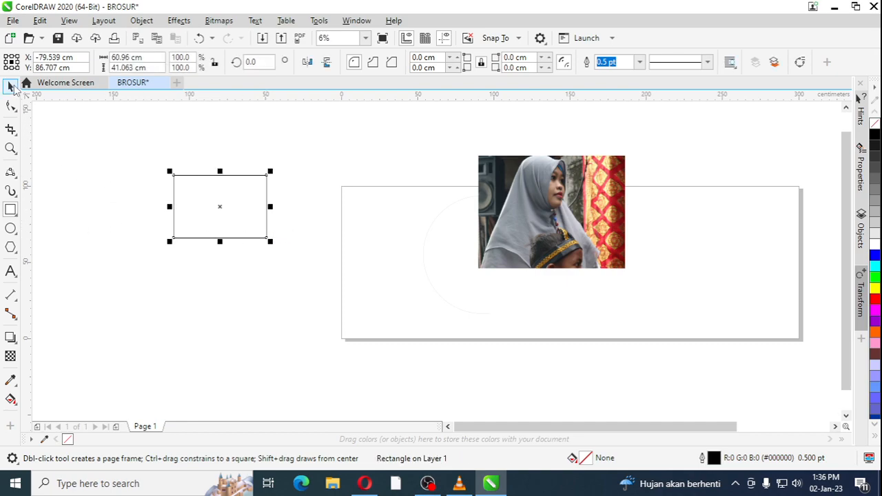
click(10, 87)
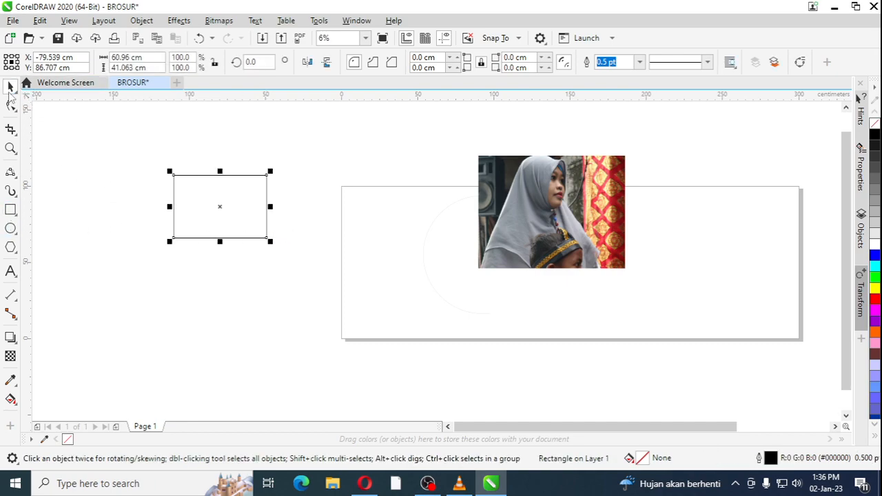
- Give the rectangle scalloped corners with a radius of about 12.3 cm, and undo the corner change
click(373, 62)
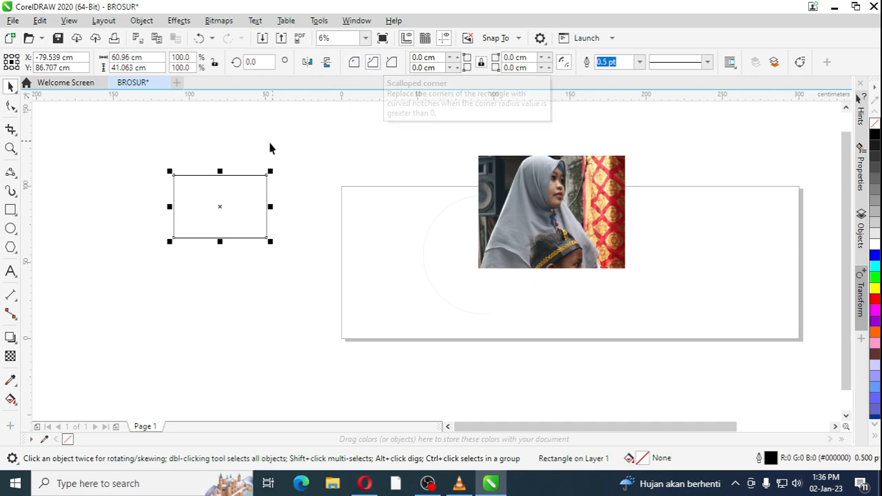
click(11, 107)
drag(174, 175, 194, 195)
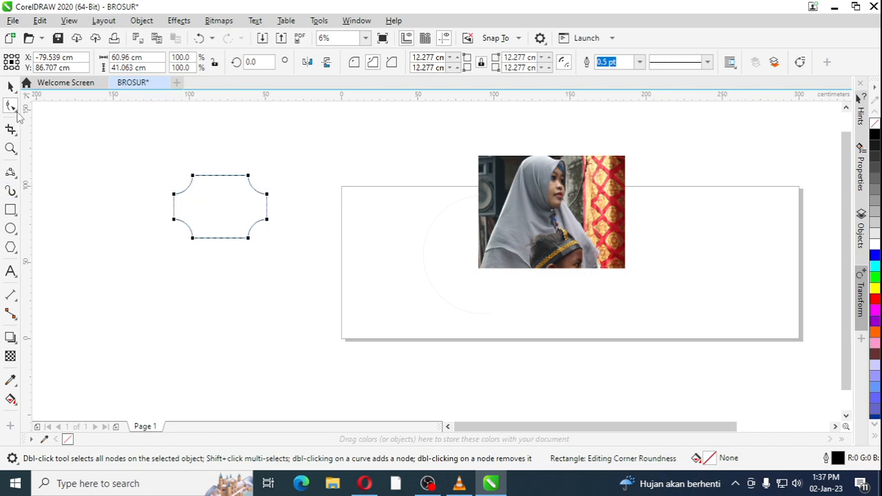
key(ctrl+z)
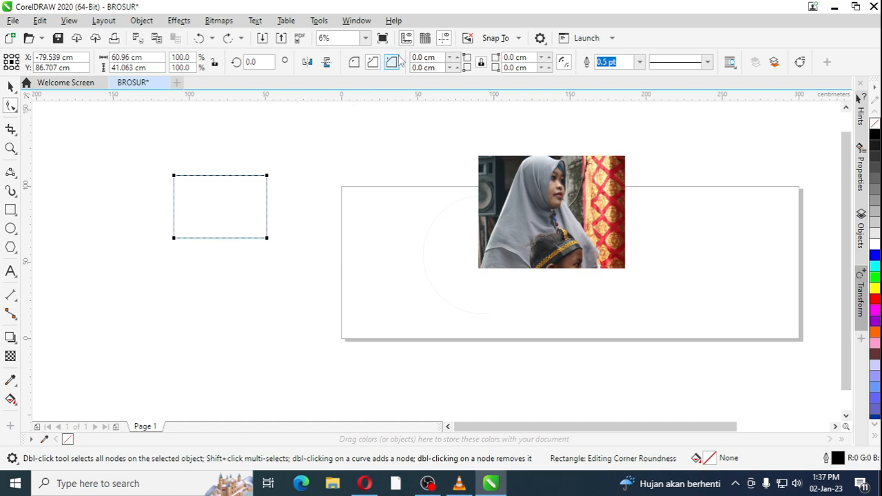
- Chamfer the rectangle's corners by about 19.5 cm, and delete the rectangle
drag(173, 177, 200, 210)
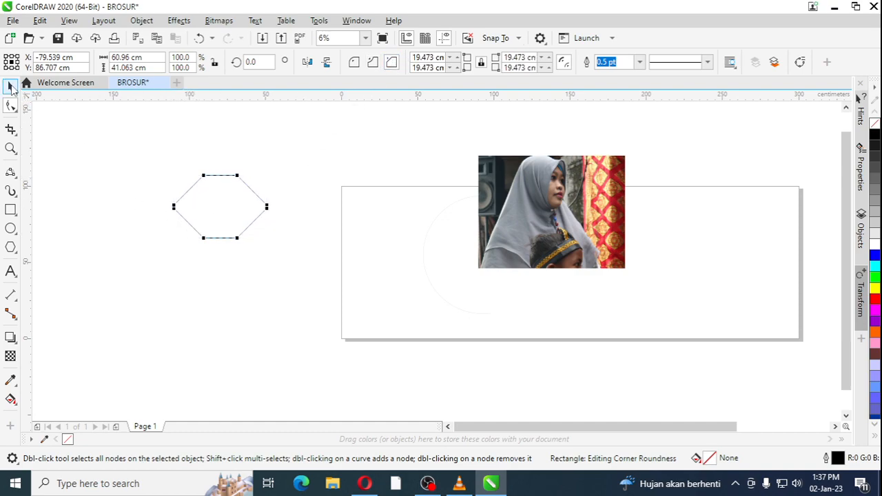
click(11, 86)
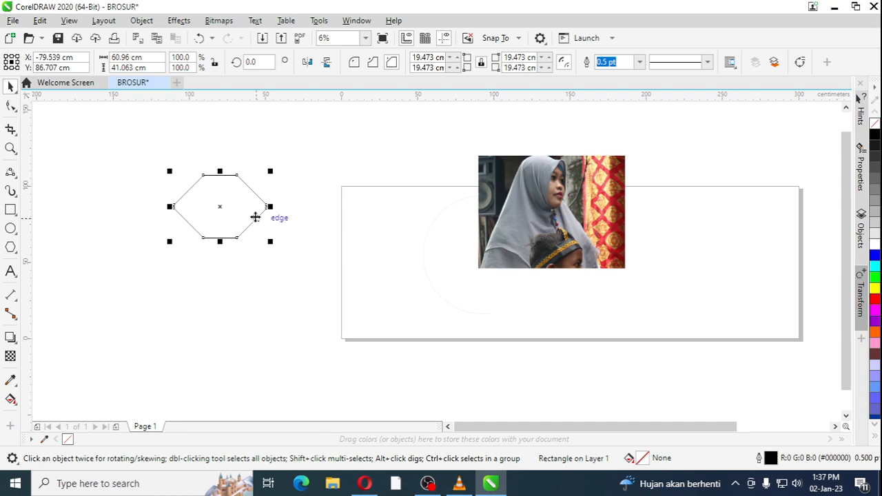
key(Delete)
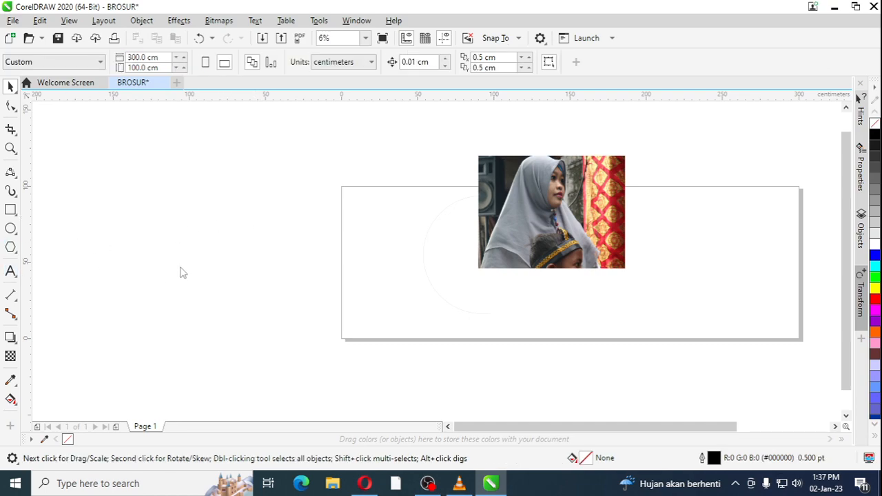
- Add the artistic text "selamat datang" in the empty area beside the page and enlarge it to about 612 pt
key(F8)
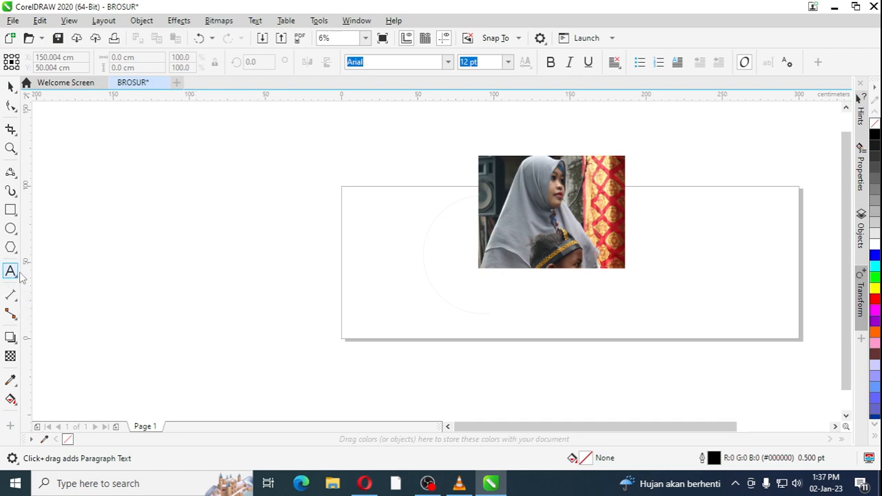
click(233, 241)
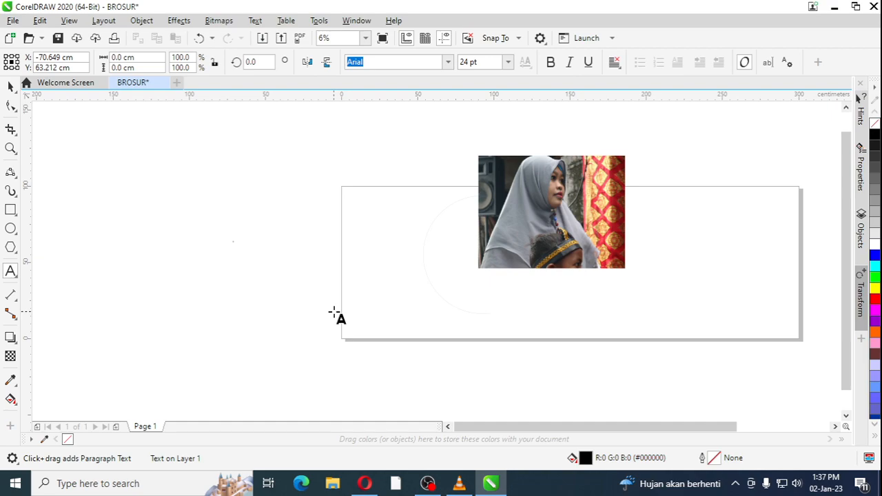
text(SMK)
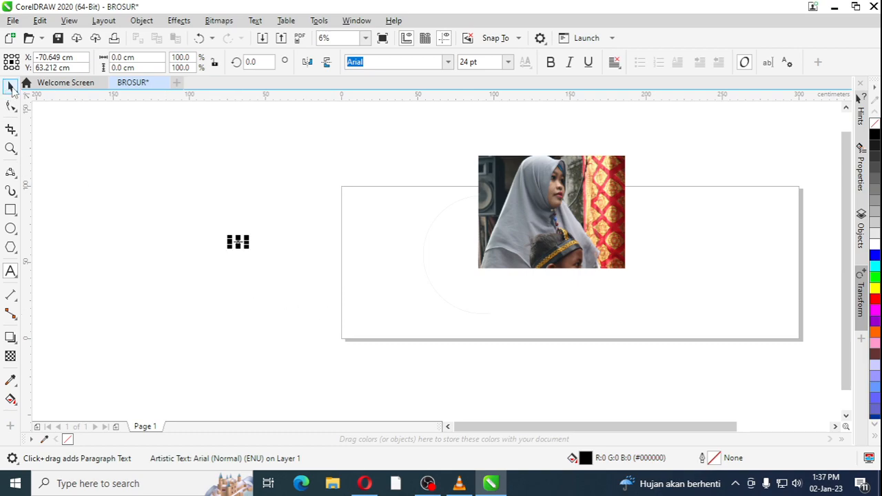
click(10, 86)
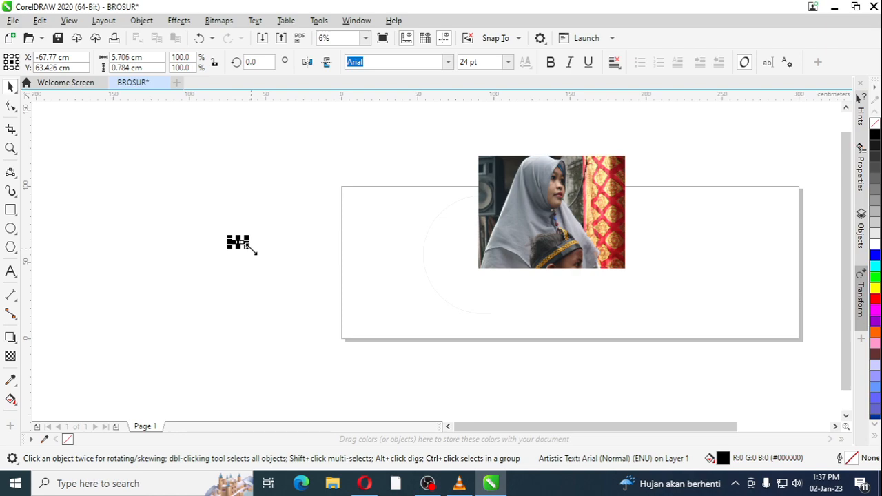
drag(251, 249, 464, 330)
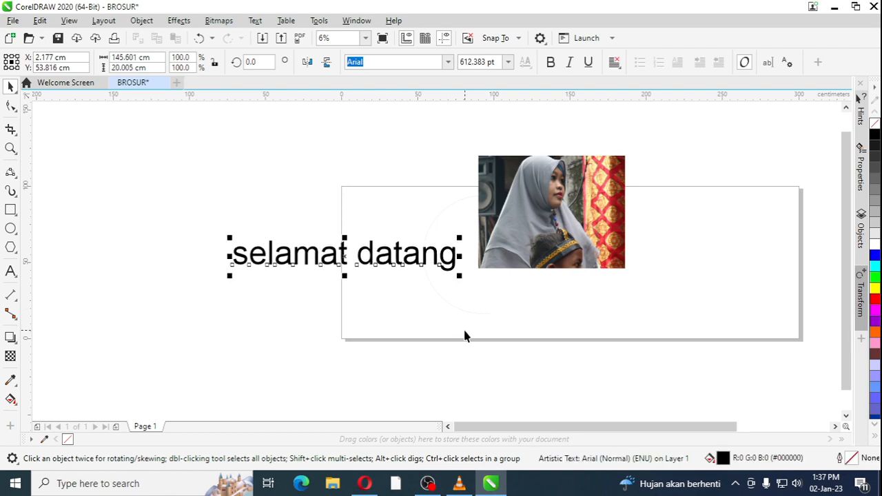
click(69, 275)
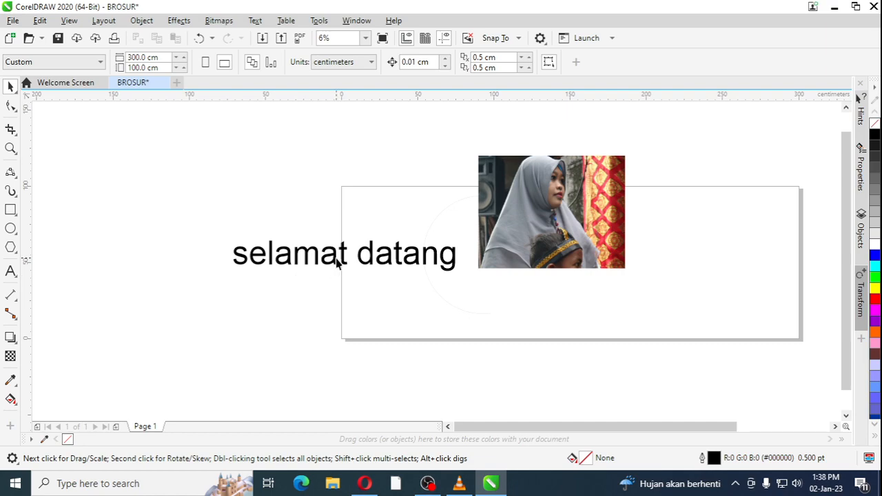
- Move the "selamat datang" text onto the page so its end overlaps the photo
scroll(336, 262, up, 6)
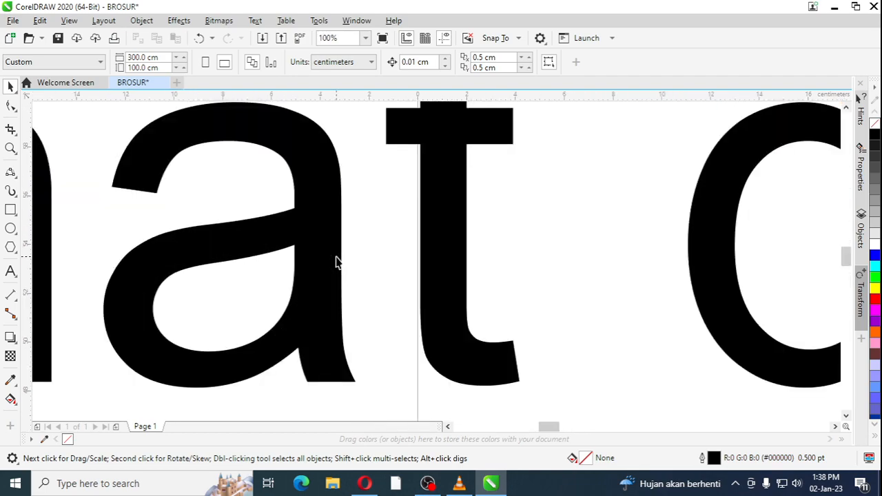
scroll(336, 262, down, 6)
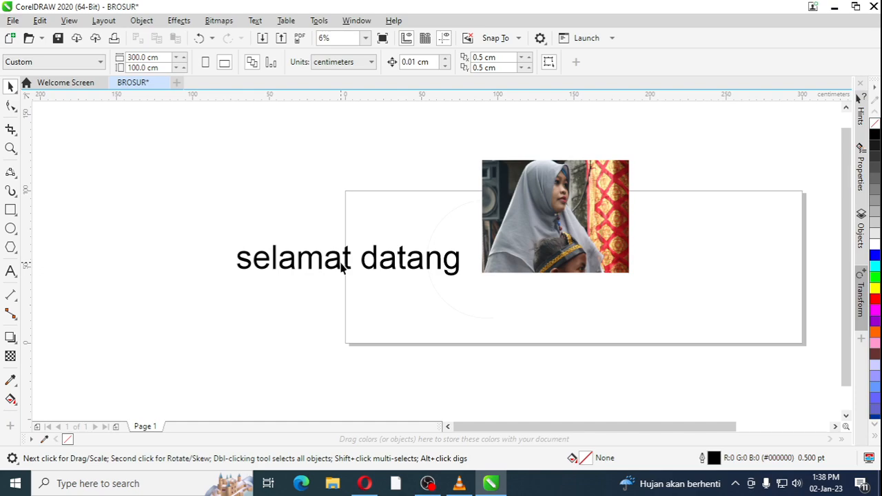
scroll(340, 267, down, 3)
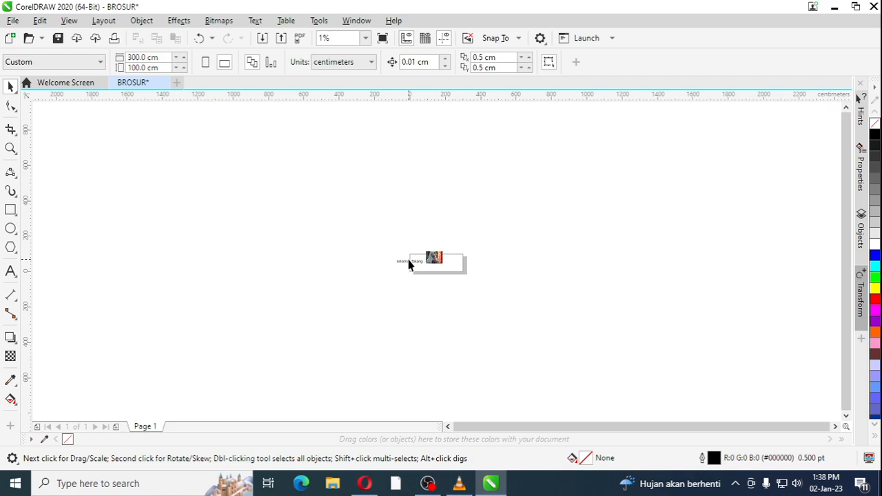
scroll(409, 266, up, 3)
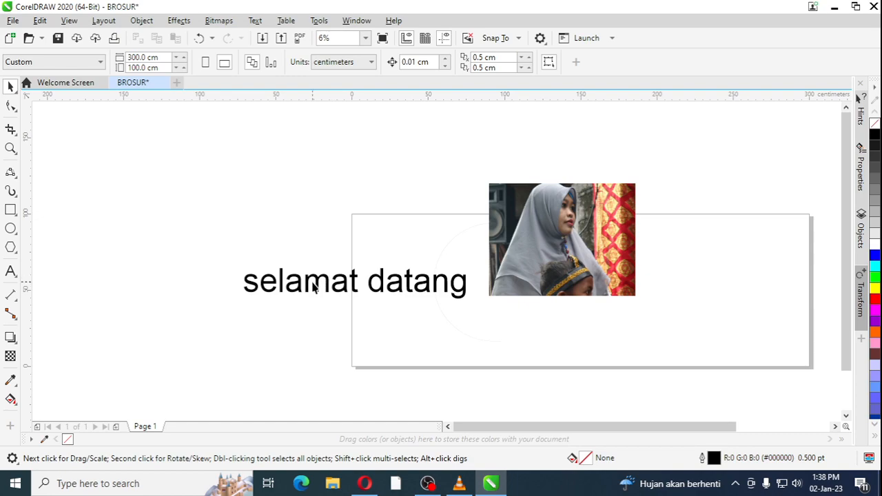
click(313, 287)
drag(315, 281, 408, 277)
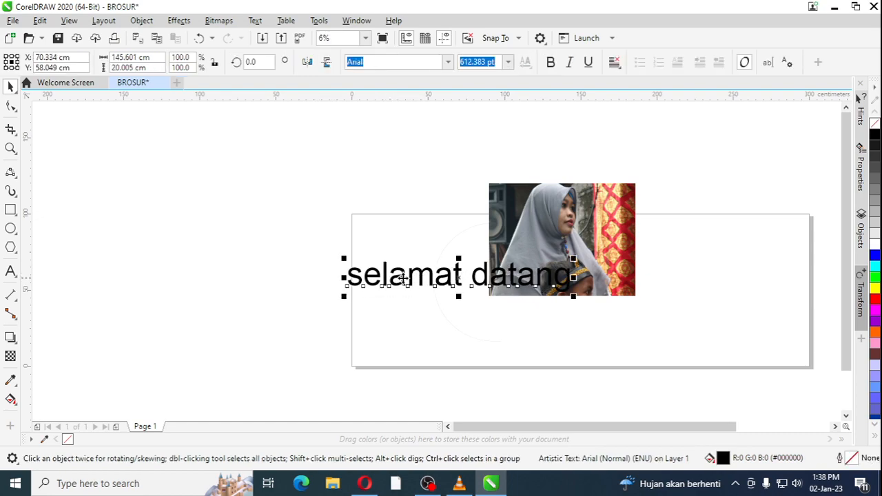
click(60, 275)
- Draw a rectangle of about 152 by 24 cm around the "selamat datang" text
click(10, 209)
mouse_move(348, 255)
mouse_down()
mouse_move(423, 315)
mouse_move(547, 310)
mouse_move(582, 295)
mouse_up()
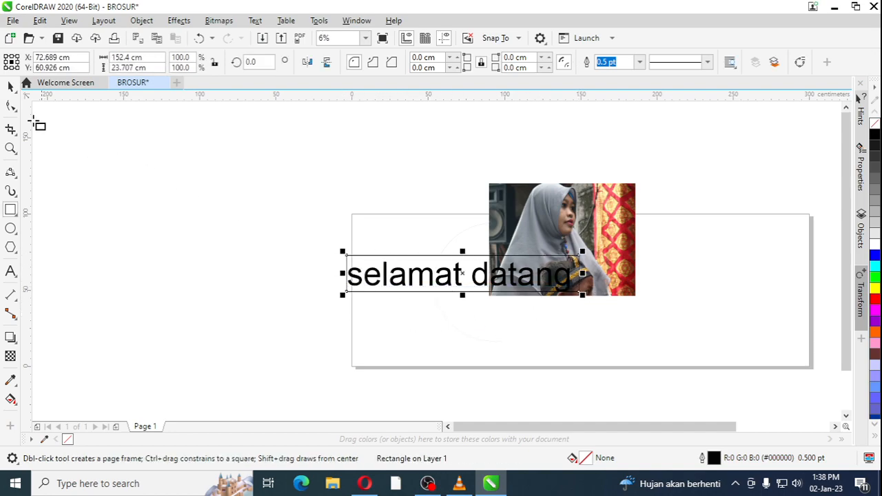
click(11, 87)
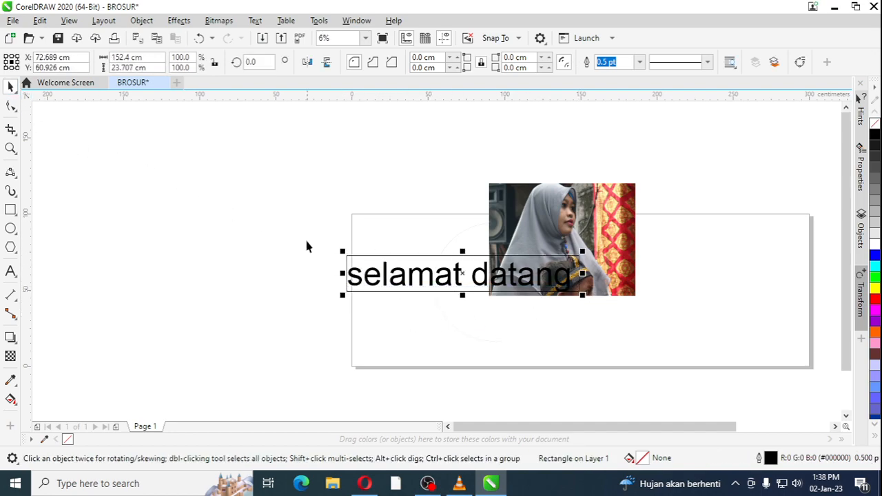
- Shift the text slightly to the left and move the rectangle up and to the right
click(350, 276)
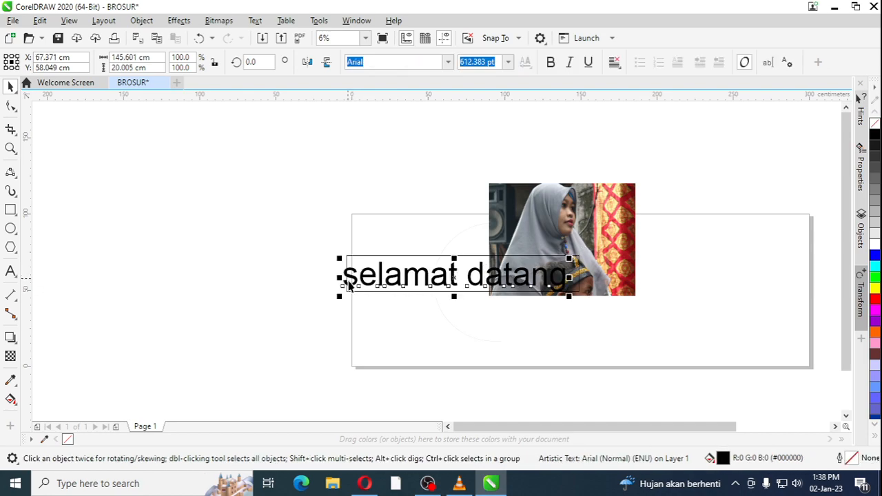
scroll(352, 283, up, 1)
click(353, 279)
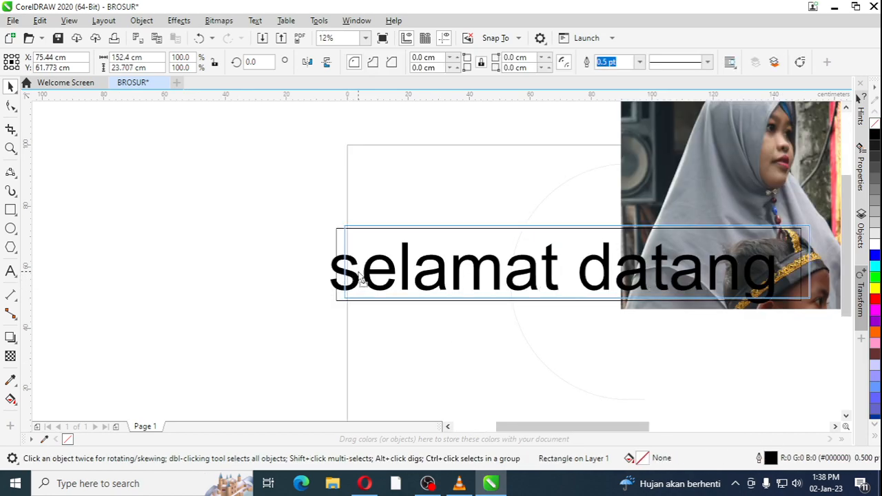
click(361, 268)
click(380, 275)
drag(379, 271, 387, 262)
click(375, 273)
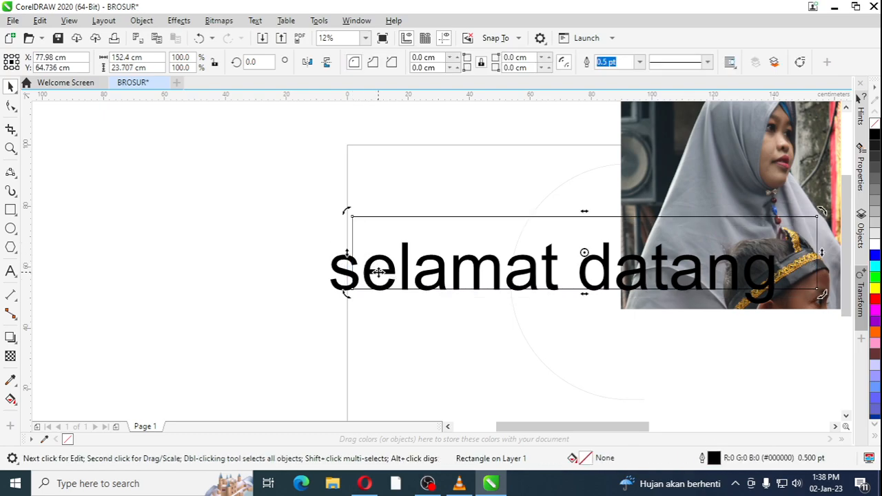
- Move the text up and right so its first letter sits just inside the rectangle's upper-left corner
scroll(358, 279, up, 4)
scroll(357, 279, down, 3)
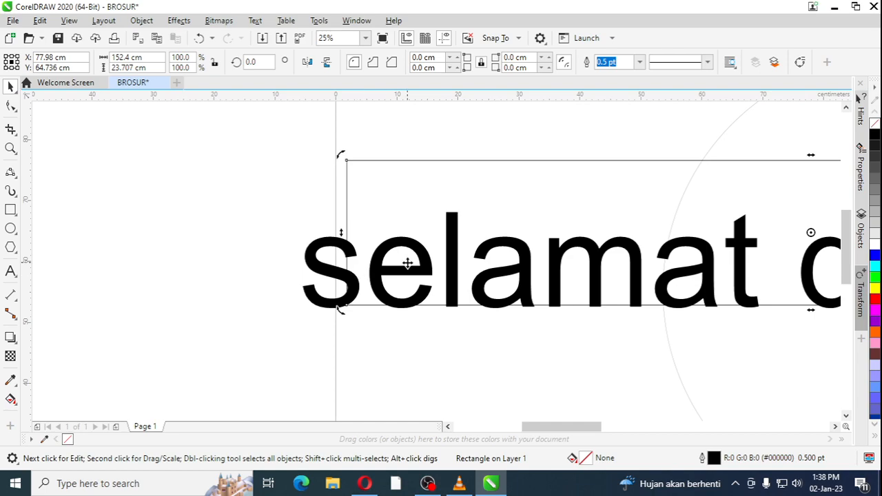
click(276, 230)
click(309, 256)
drag(309, 256, 357, 172)
scroll(380, 182, up, 5)
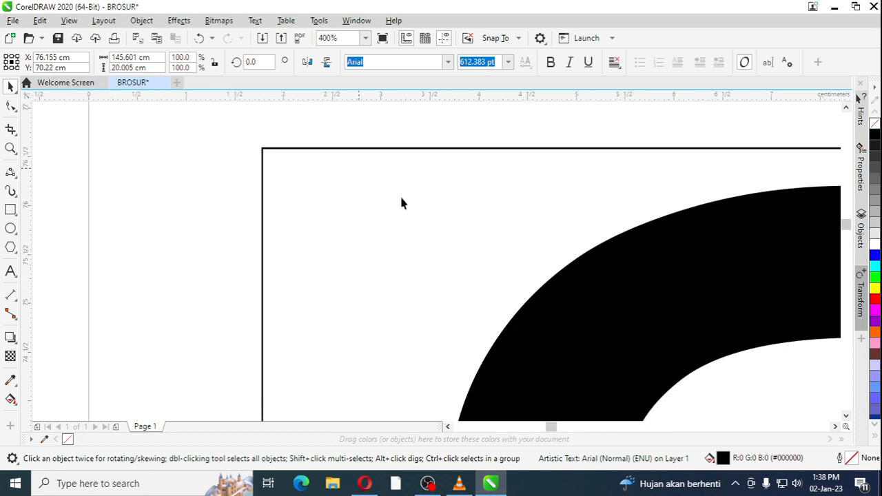
scroll(521, 255, down, 3)
scroll(583, 250, up, 2)
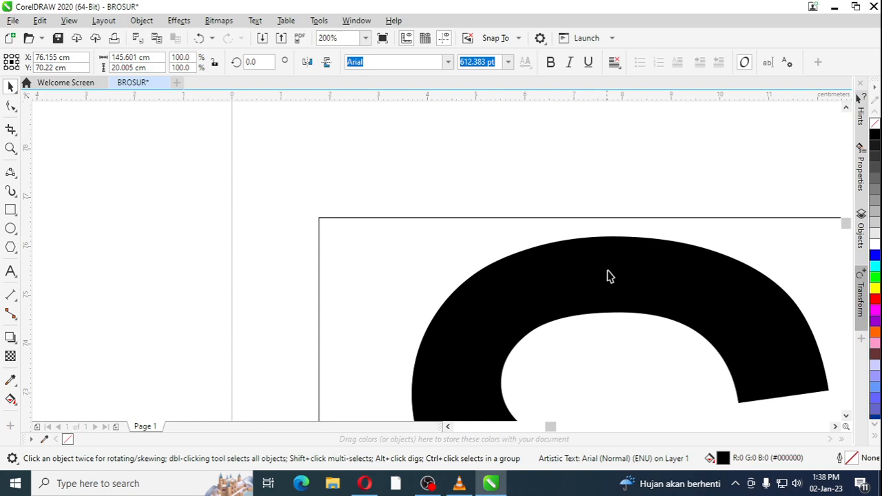
- Reposition the rectangle so its left edge lines up with the letter "s" and its top edge with the small letters
click(603, 264)
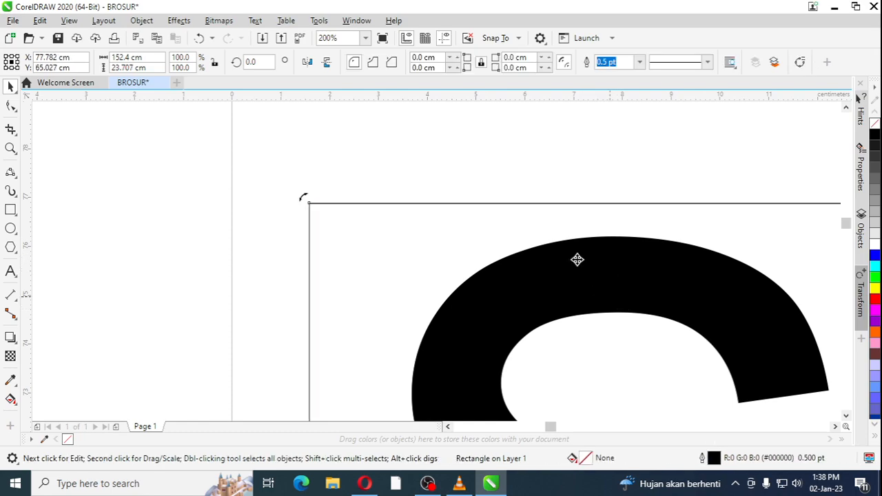
scroll(562, 234, down, 1)
click(693, 313)
click(661, 299)
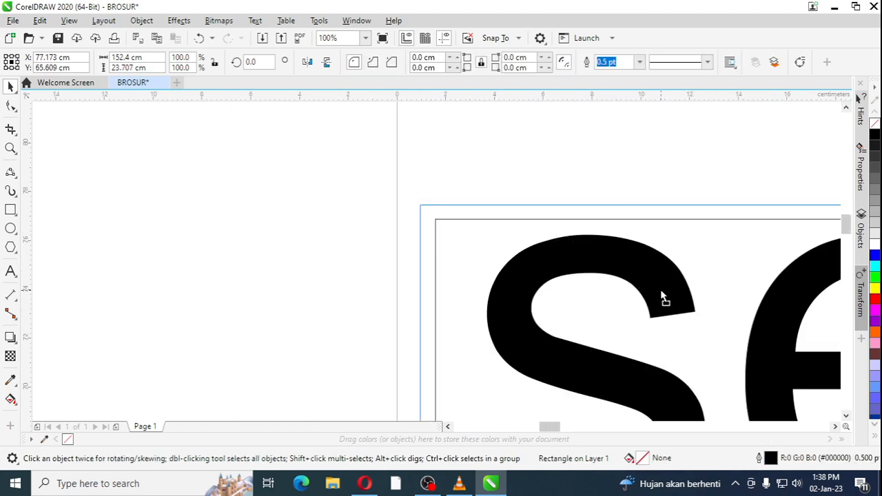
scroll(657, 289, down, 3)
click(658, 241)
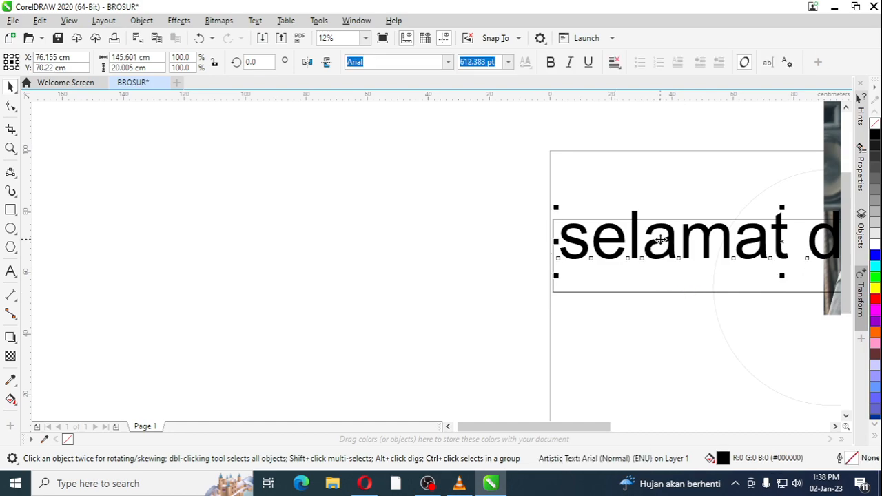
scroll(576, 229, up, 3)
drag(576, 229, 572, 260)
drag(584, 257, 629, 257)
scroll(558, 171, down, 3)
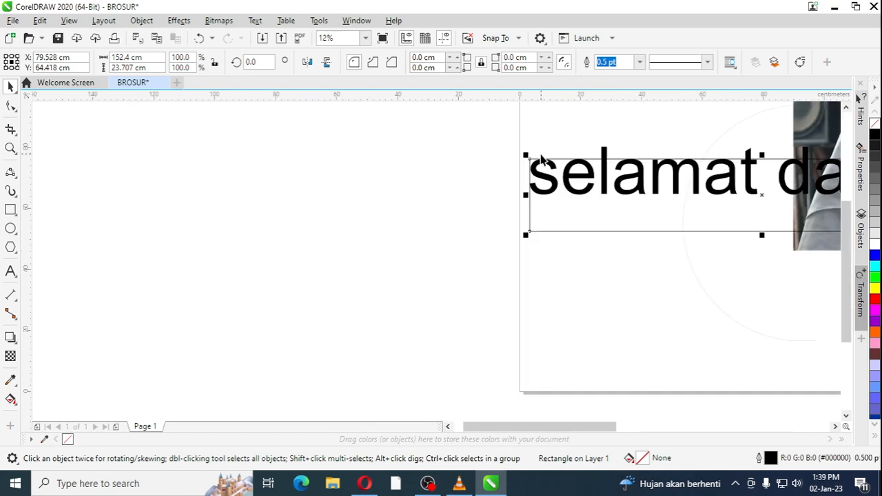
- Nudge the rectangle down slightly so its top edge meets the top of the letter "e", and deselect it
click(366, 38)
click(330, 71)
click(675, 268)
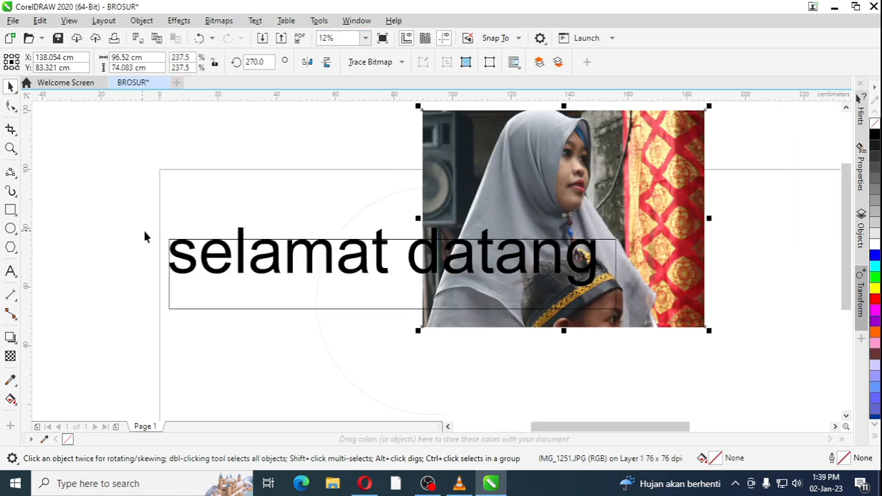
scroll(142, 232, up, 3)
scroll(767, 324, up, 4)
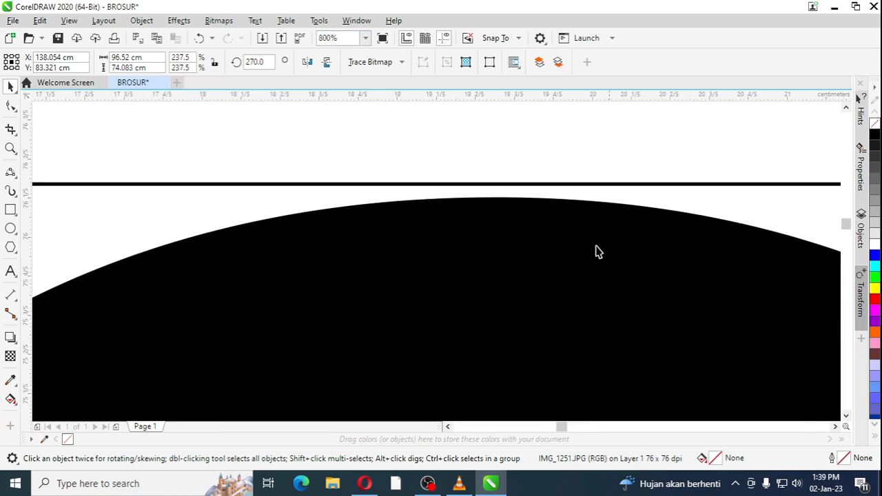
click(525, 185)
drag(525, 185, 524, 195)
scroll(523, 196, down, 6)
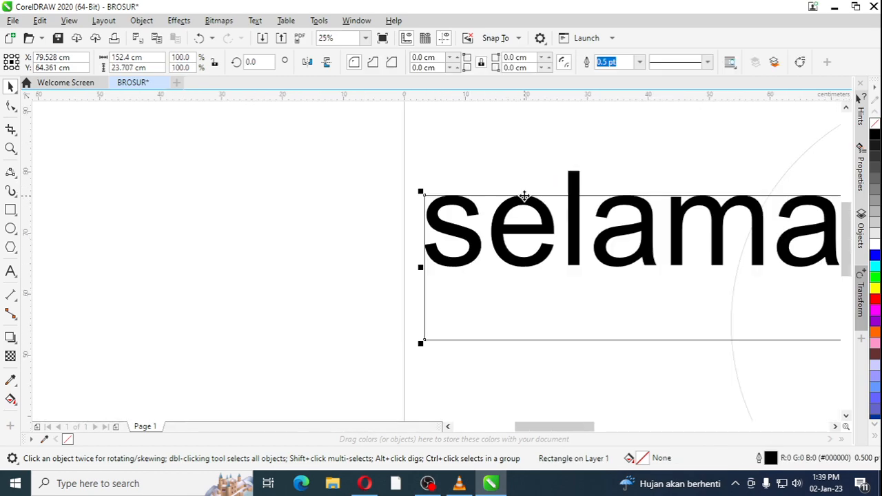
scroll(524, 195, down, 3)
click(303, 218)
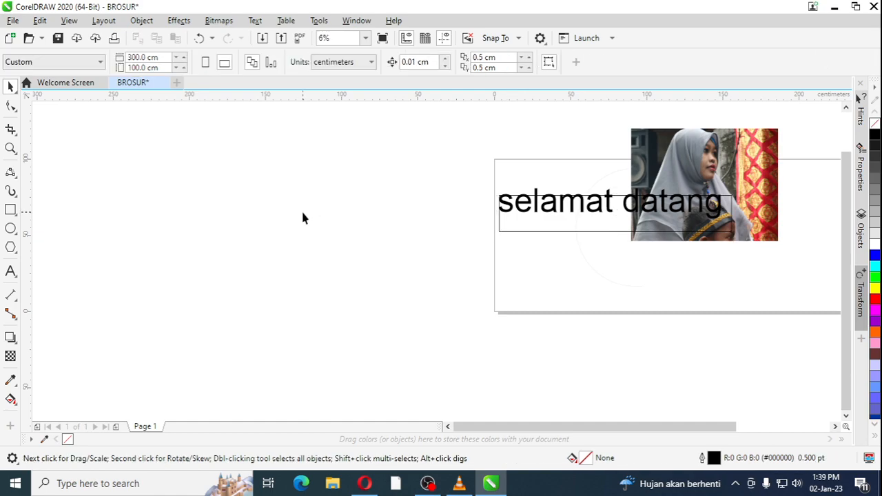
scroll(511, 426, right, 3)
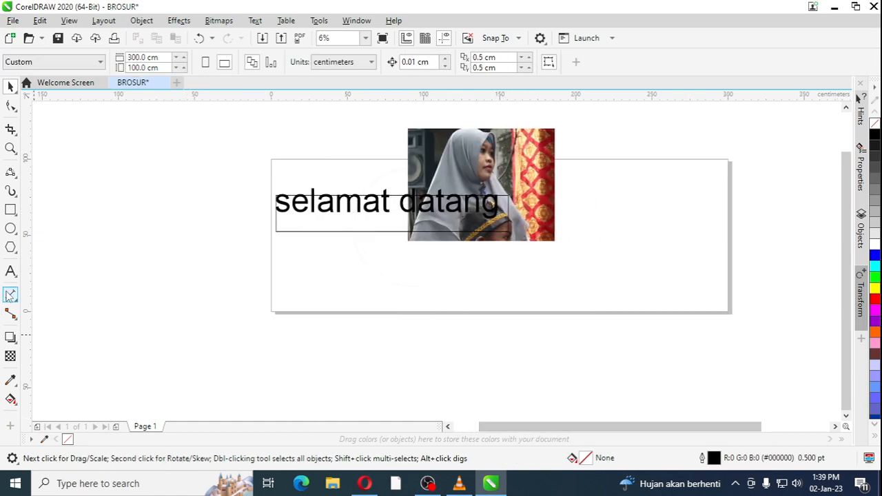
click(10, 337)
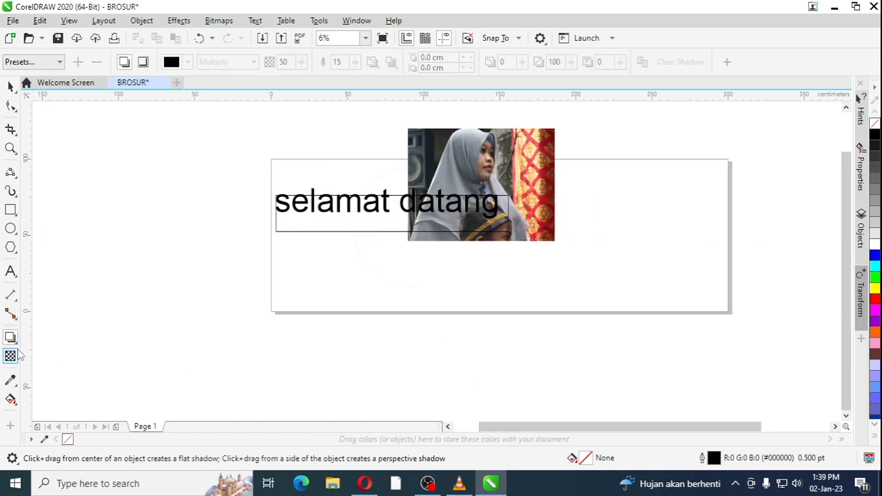
click(17, 347)
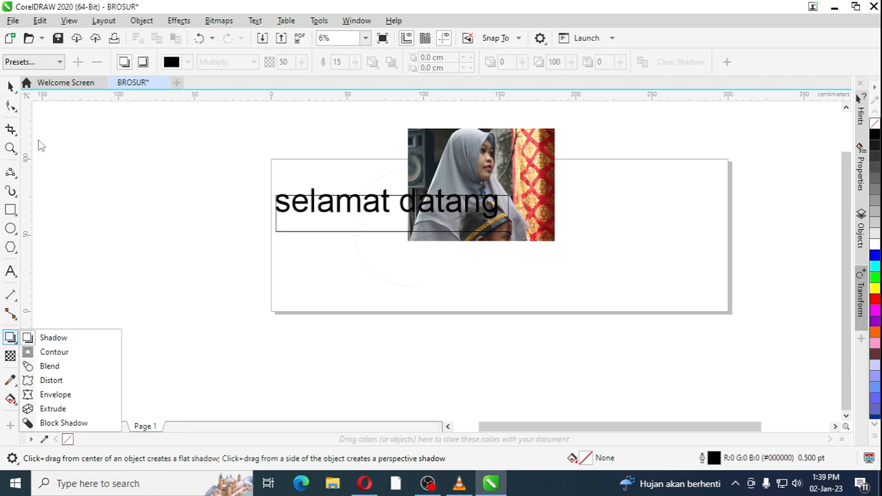
- Apply a fountain transparency to the photo, fading from the woman's face out to the photo's left edge
click(11, 356)
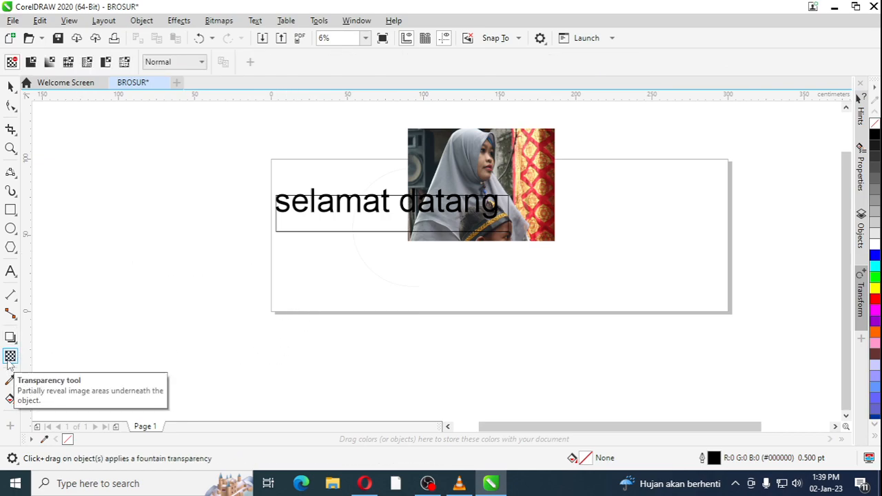
click(503, 177)
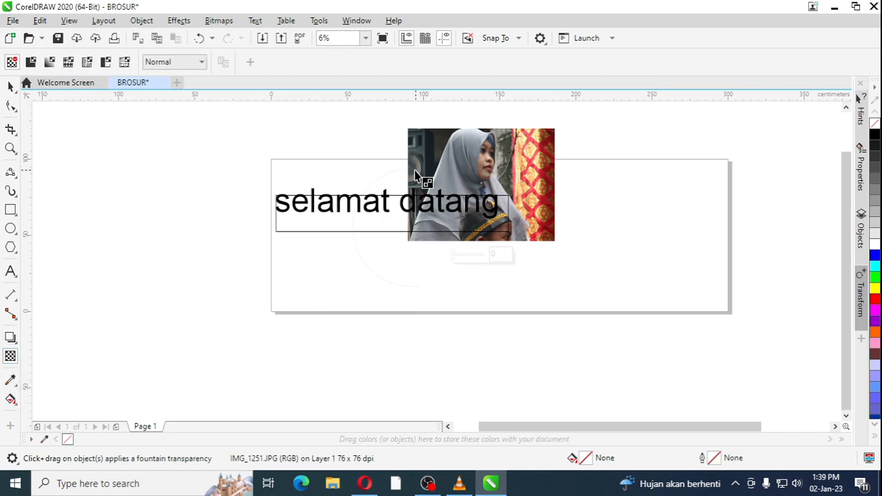
click(10, 86)
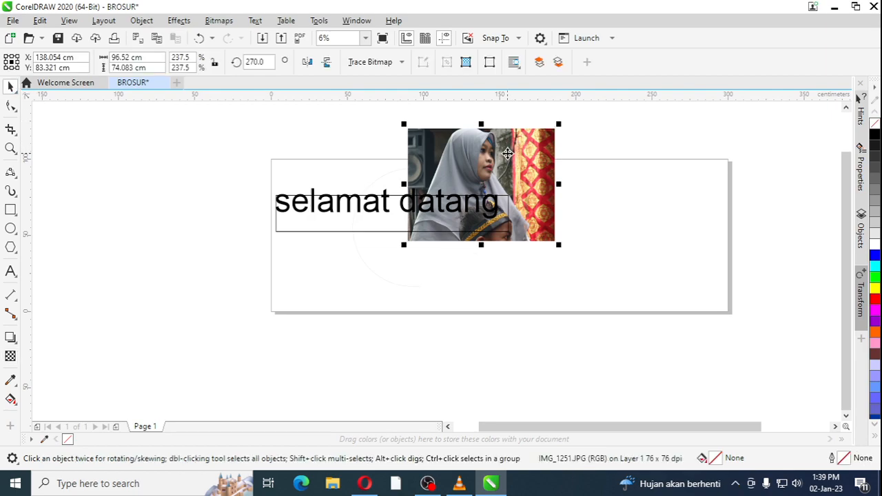
click(11, 356)
drag(476, 173, 408, 174)
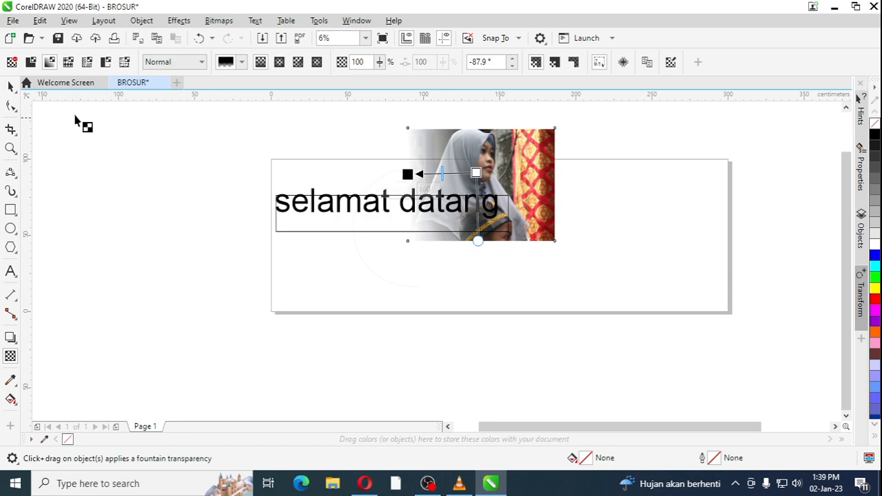
click(9, 86)
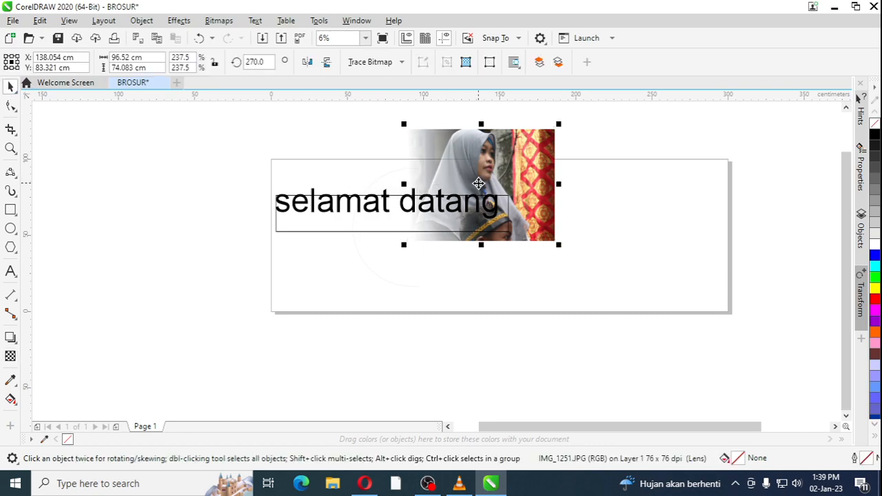
- Delete the photo, the "selamat datang" text and the rectangle from the page
key(z)
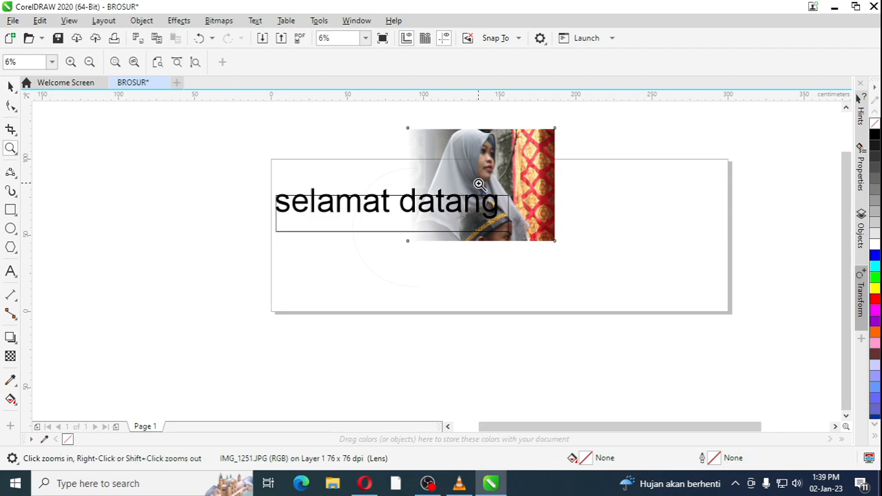
click(9, 87)
key(Delete)
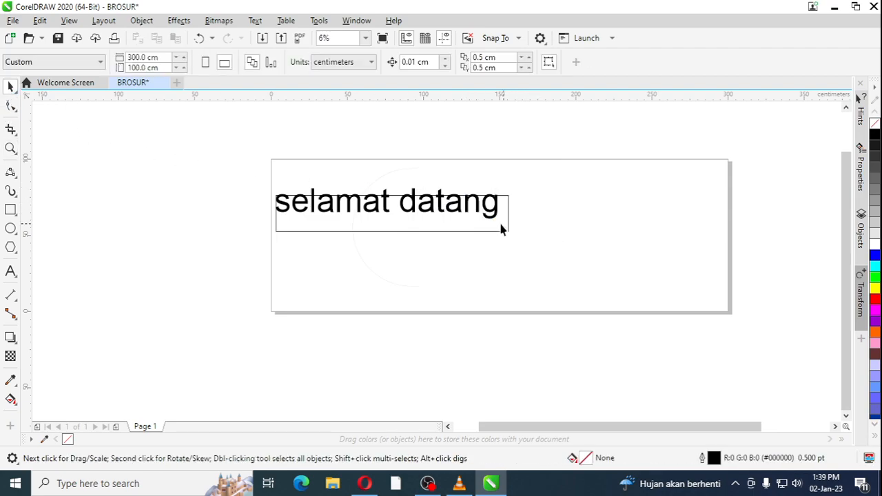
drag(588, 262, 588, 263)
key(Delete)
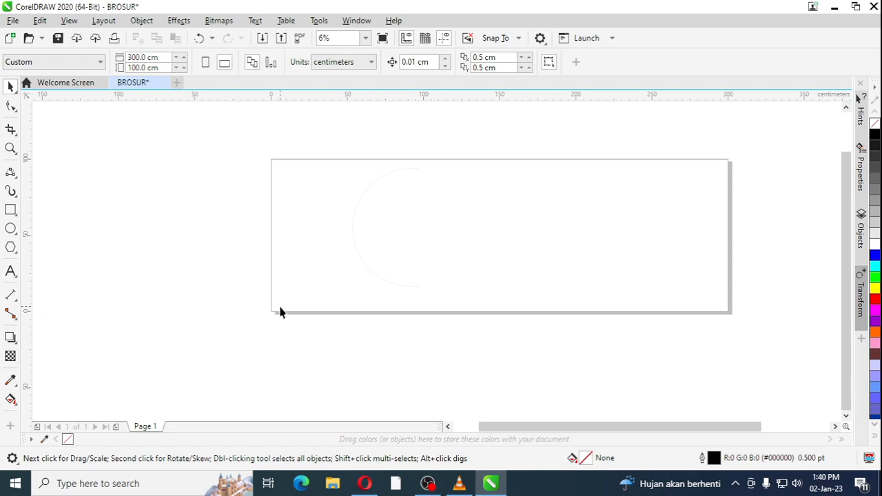
- Change the document's page size from the preset sizes to A3
click(76, 61)
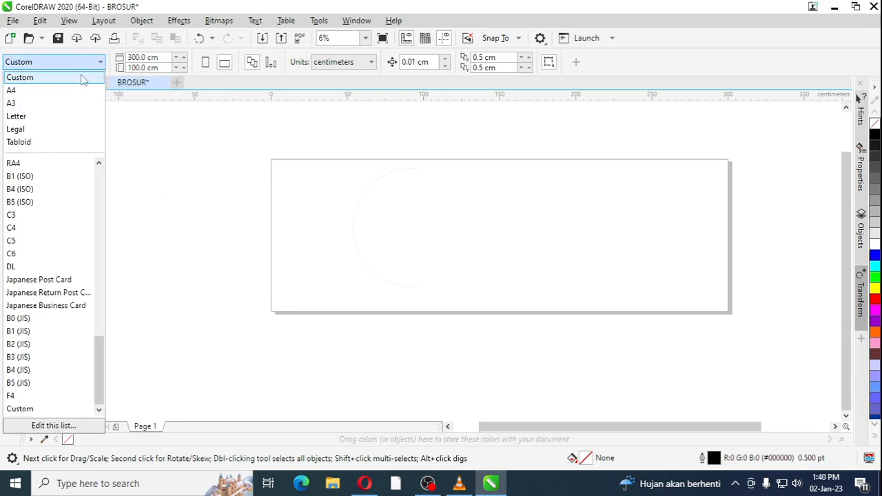
click(83, 80)
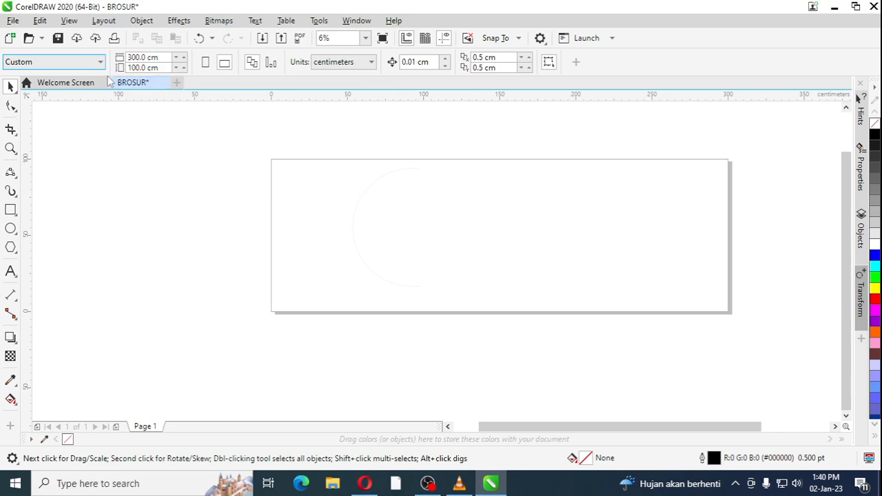
click(92, 63)
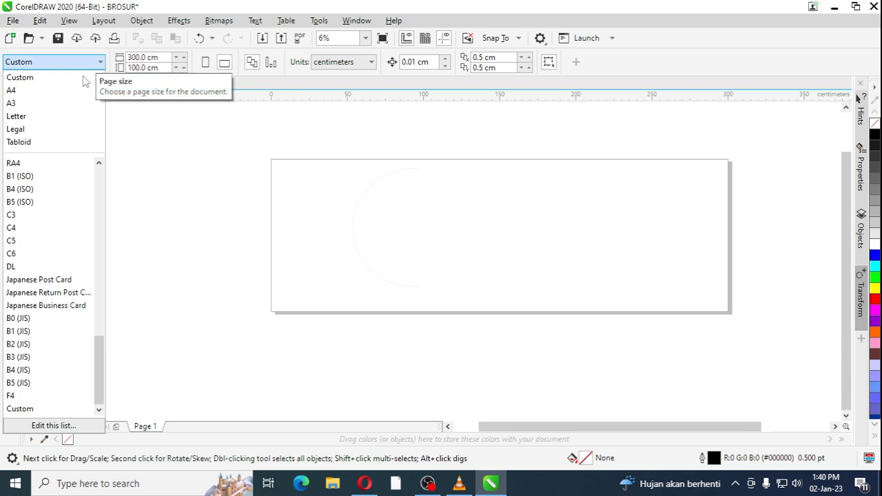
click(79, 105)
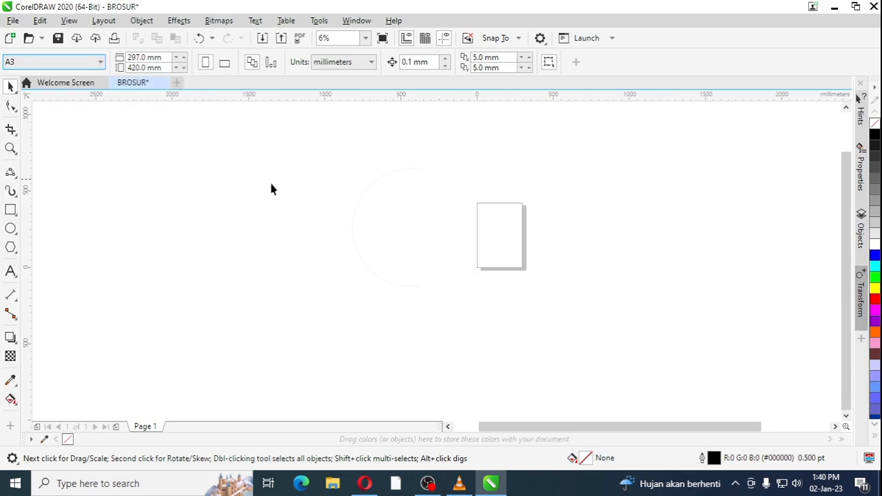
- Delete the leftover faint half-circle curve lying outside the A3 page
click(365, 38)
click(357, 51)
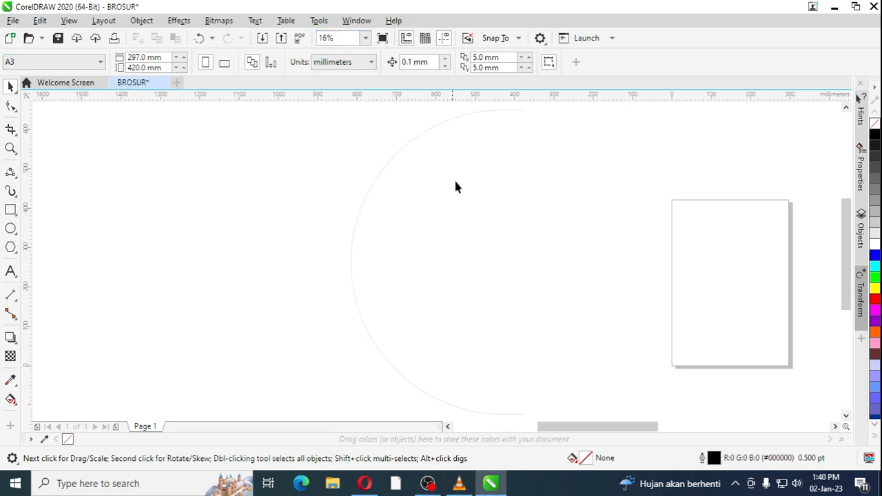
click(409, 142)
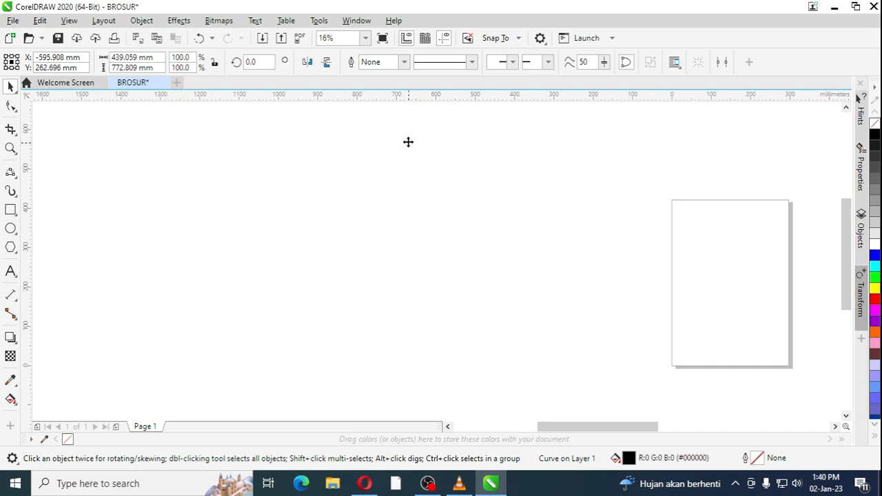
click(408, 142)
click(365, 38)
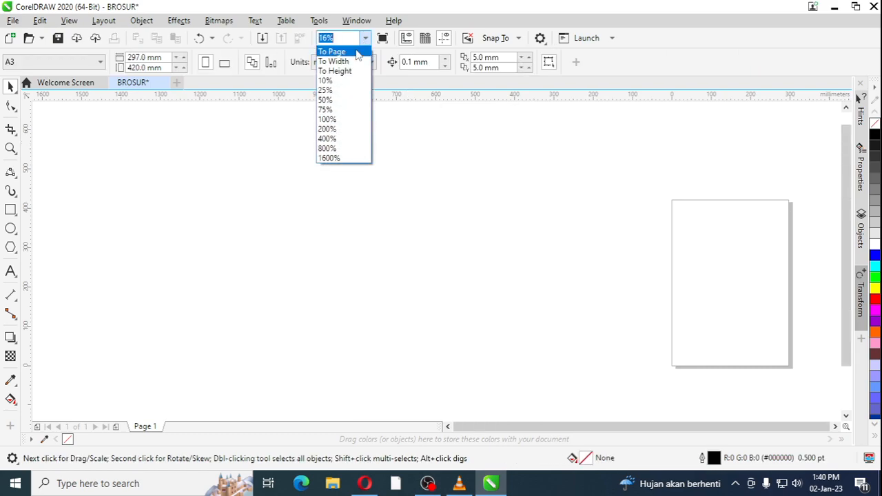
click(356, 51)
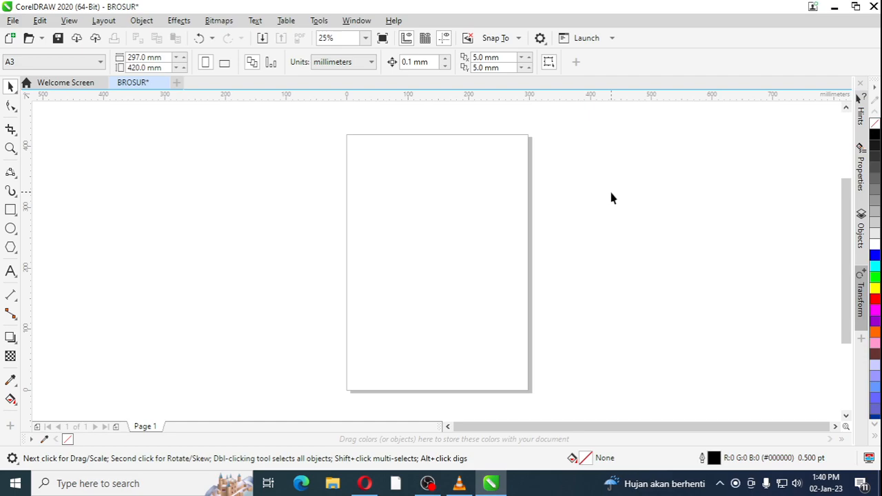
click(100, 62)
click(100, 61)
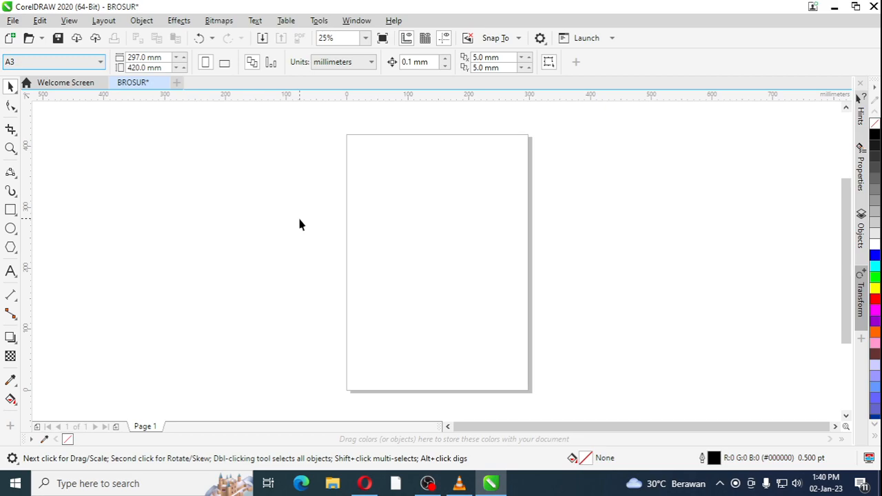
- Start artistic text in 200 pt Arial just outside the page's upper-left edge, reading "art paper : 260 gsm (untu"
click(11, 271)
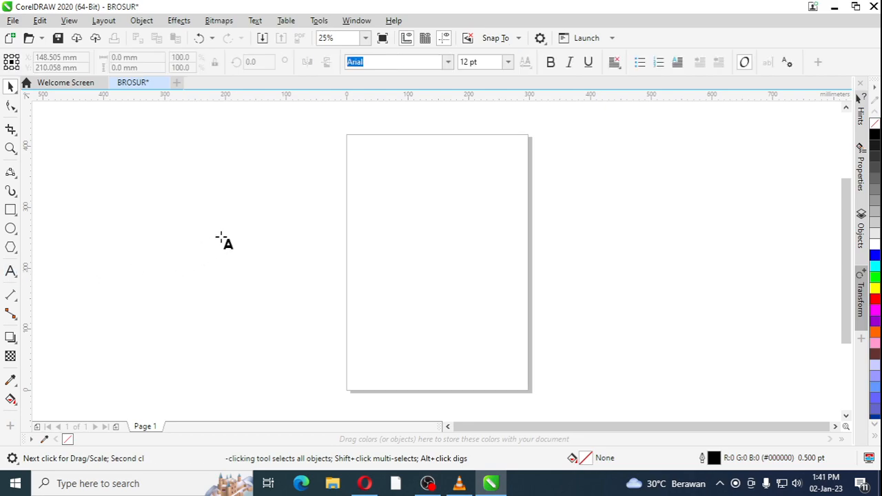
click(314, 183)
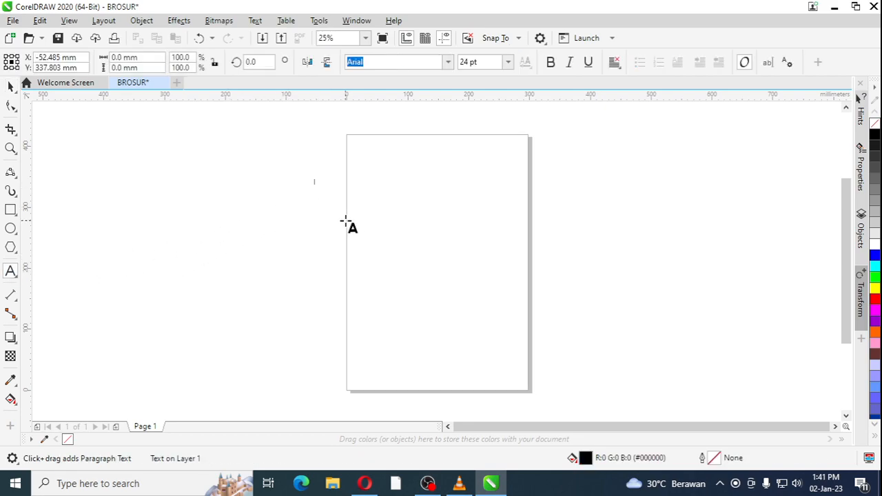
click(508, 62)
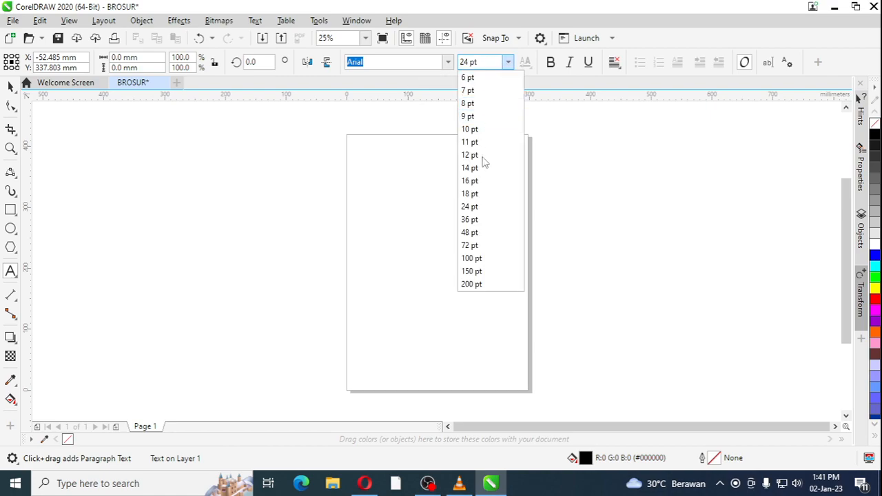
click(480, 284)
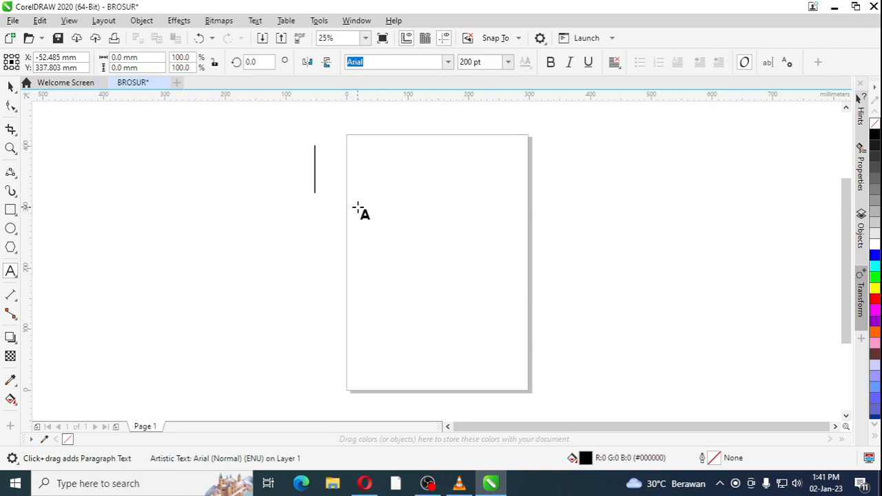
text(art paper : )
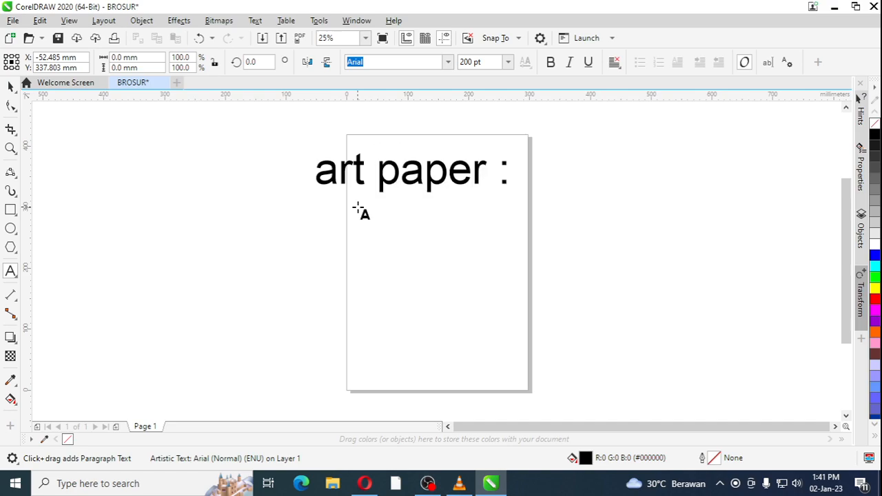
text(260 gsm)
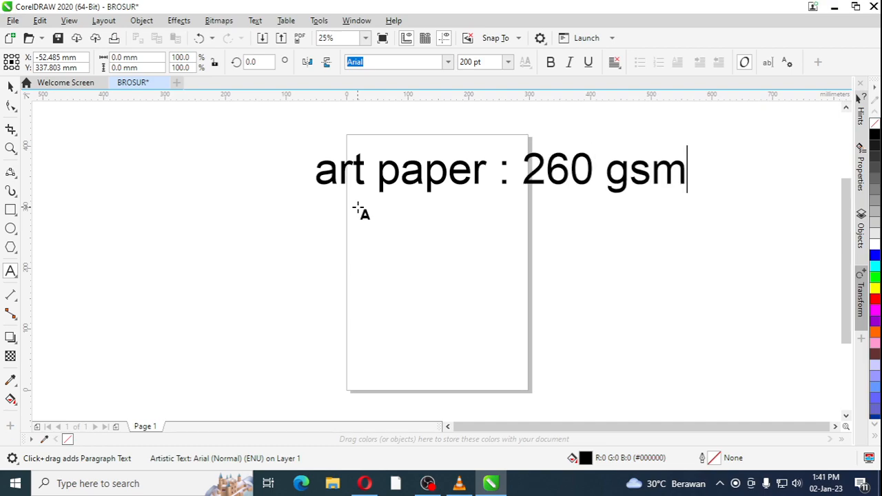
text( (y)
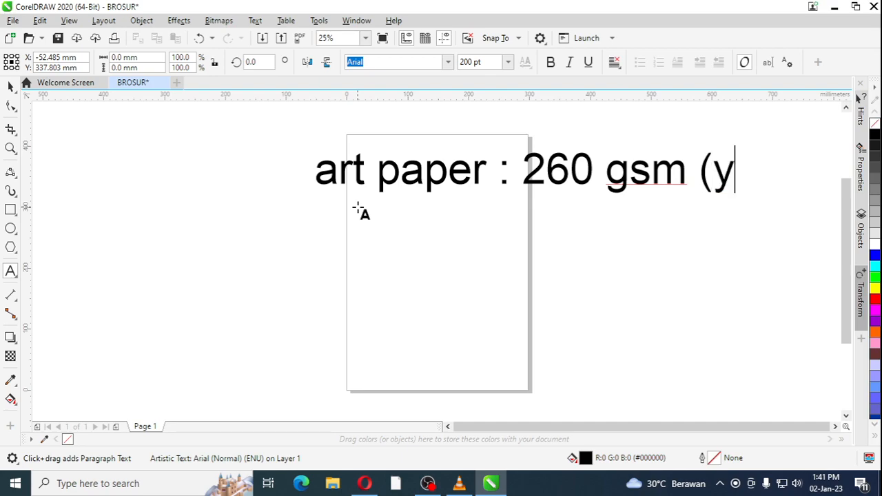
key(BackSpace)
text(untu)
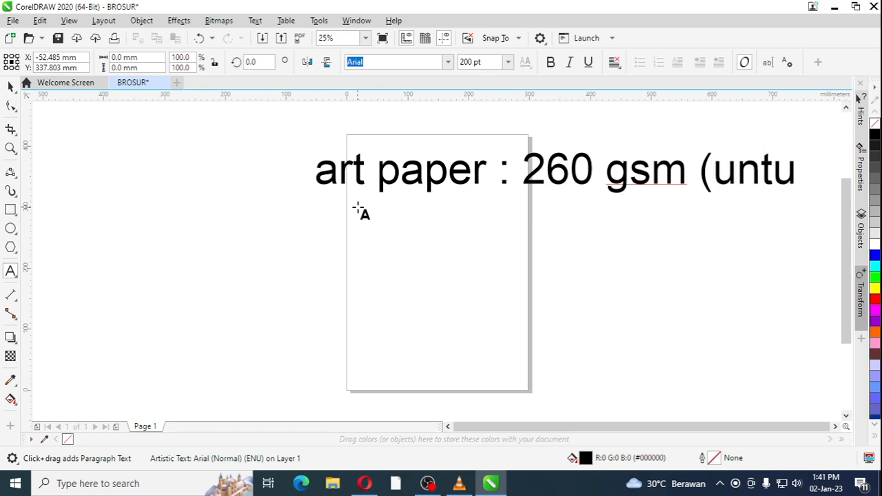
- Select the whole text line and set its font size to 150 pt
key(ctrl+a)
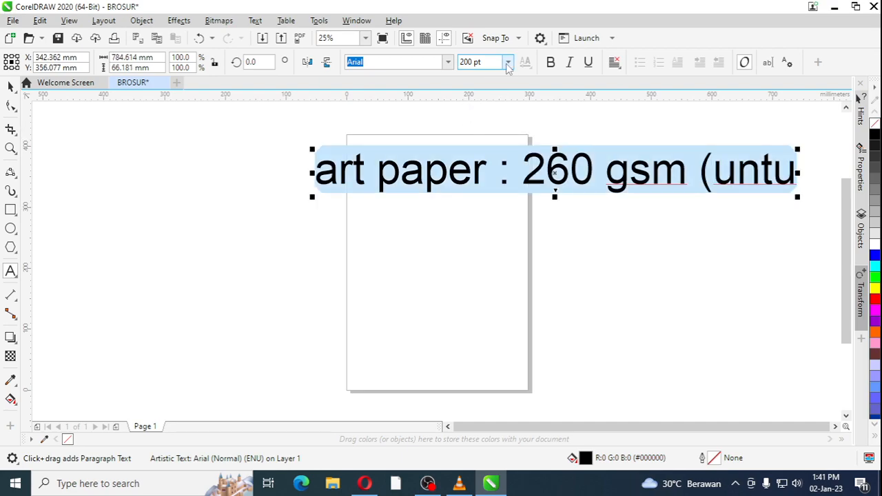
click(508, 62)
click(475, 205)
click(508, 62)
click(476, 270)
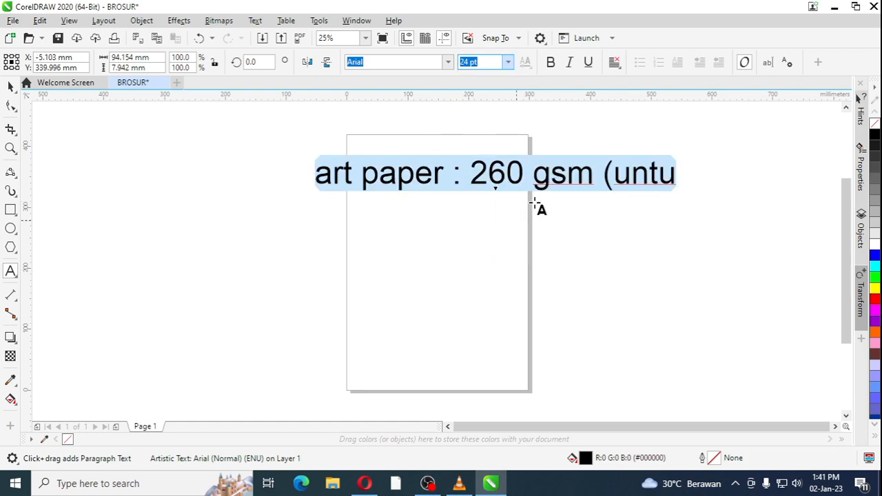
- Complete the first text line so it reads "art paper : 260 gsm (untuk pembuatan brosur)"
click(679, 180)
text(k pembuatan )
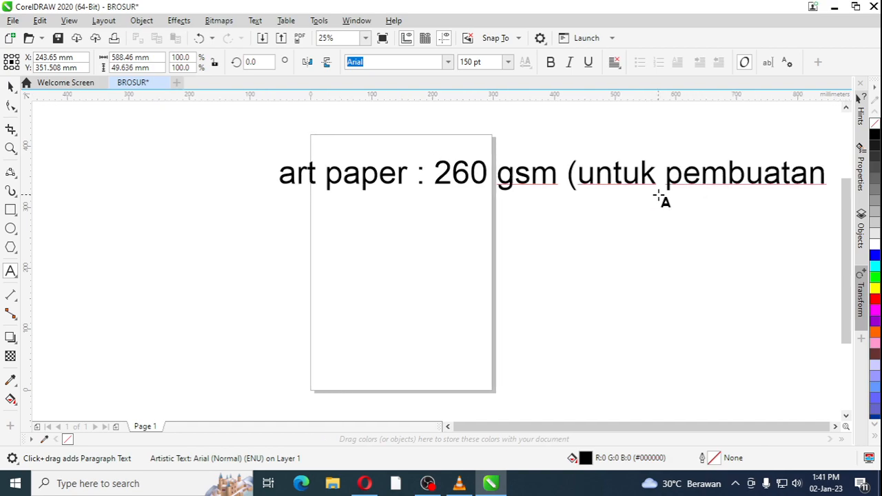
text(brosur))
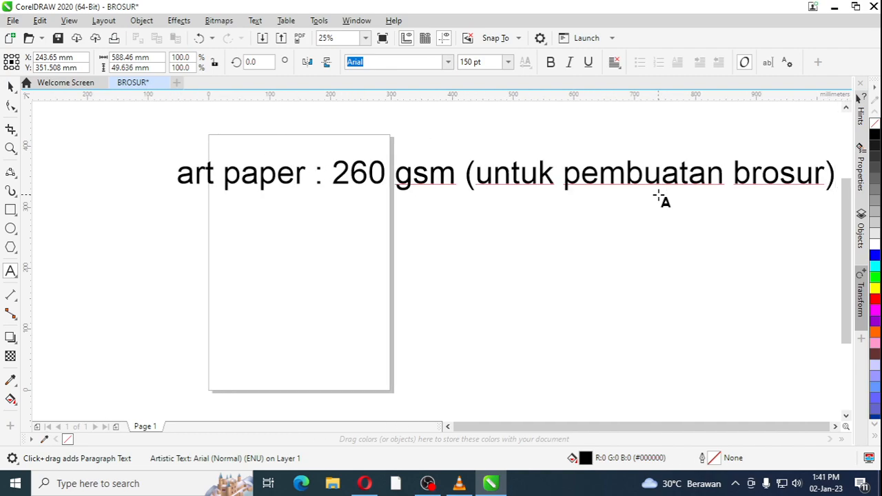
- Add a second text line reading "art paper : 210 gsm (undangan pernikahan, sunatan)"
key(Return)
key(Escape)
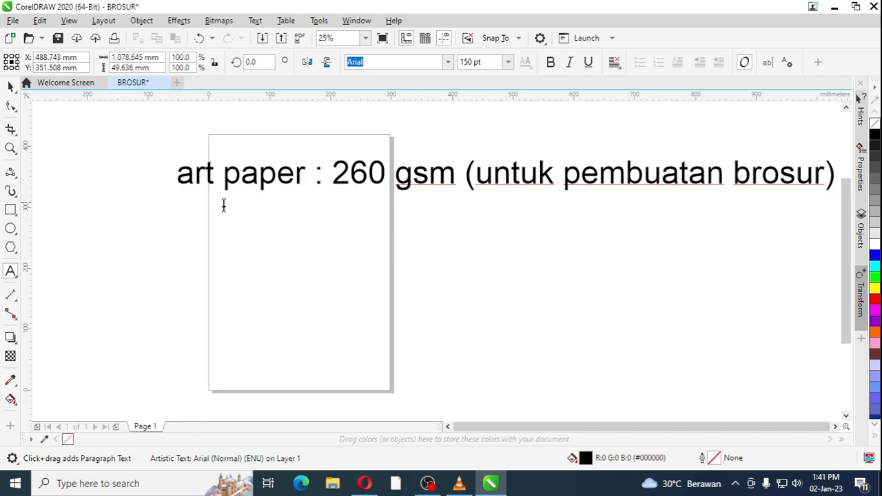
click(194, 203)
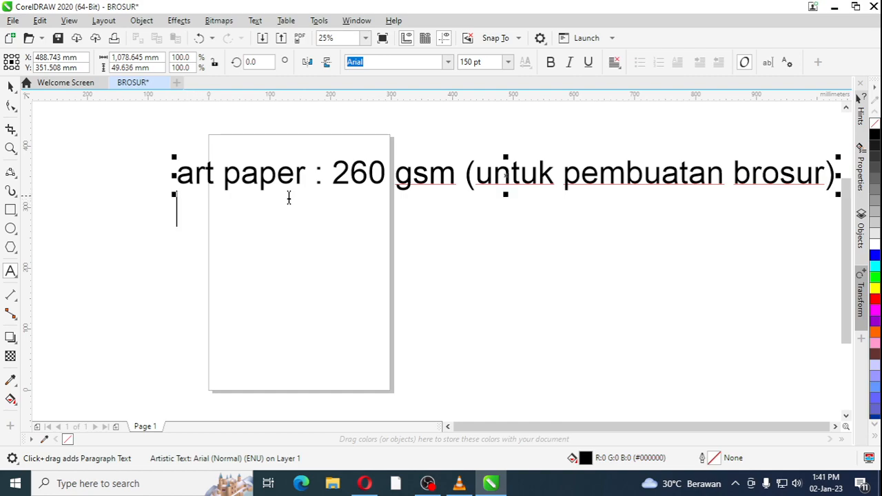
text(art paper )
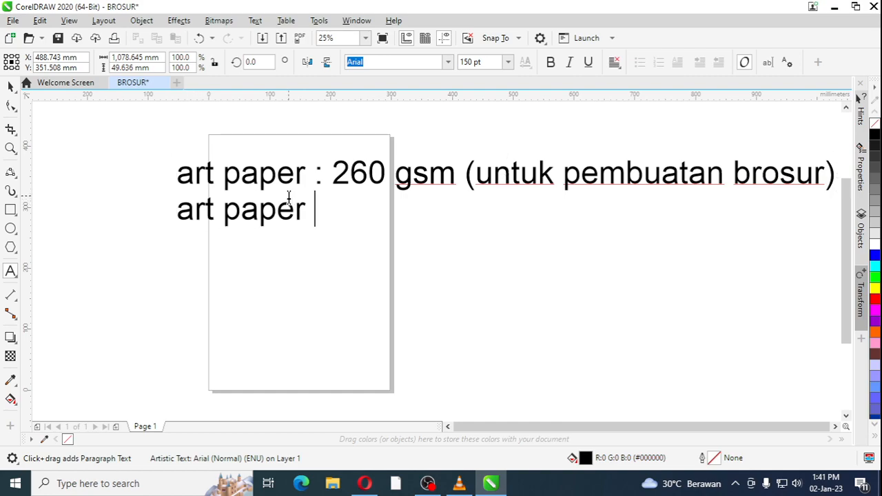
text(: 210 g)
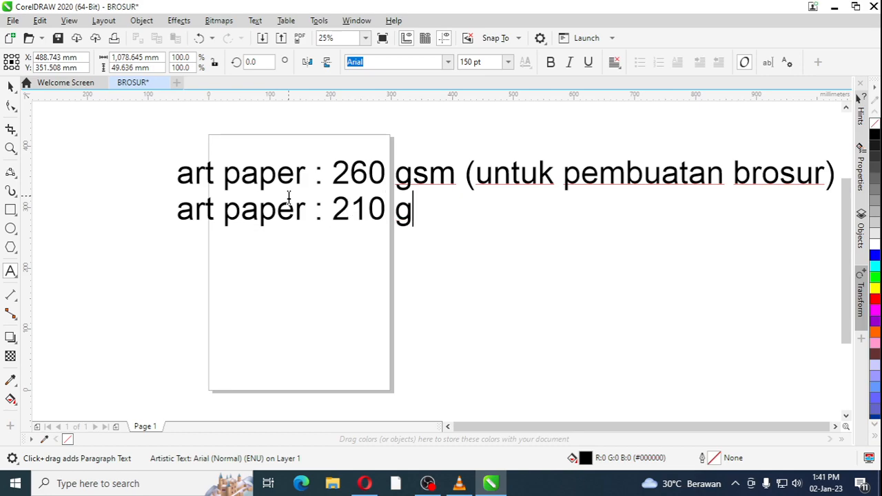
text(sm ()
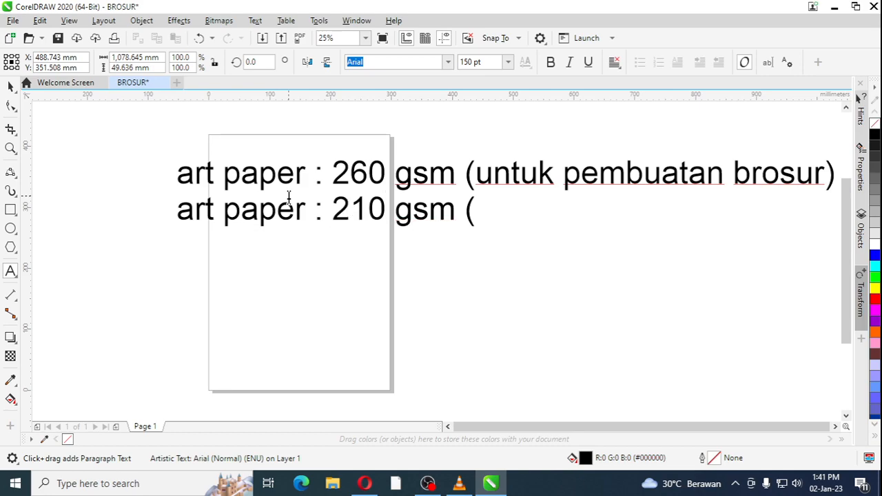
text(undangan )
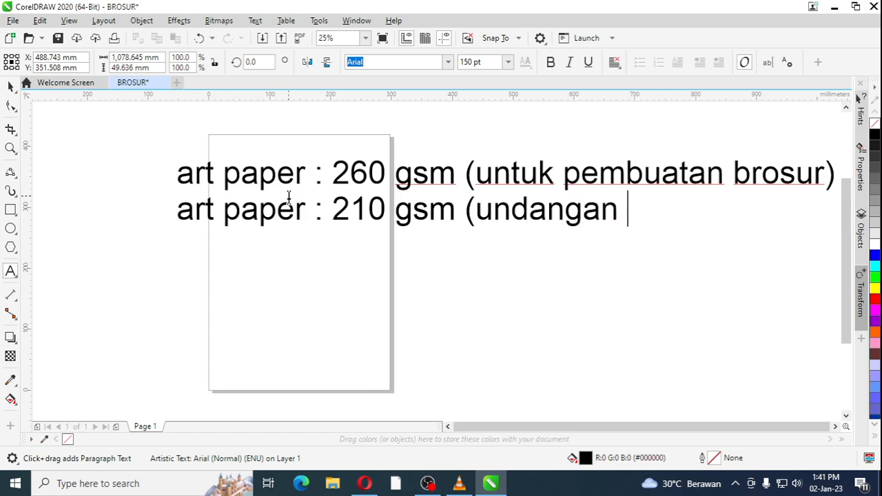
text(pernikahan, )
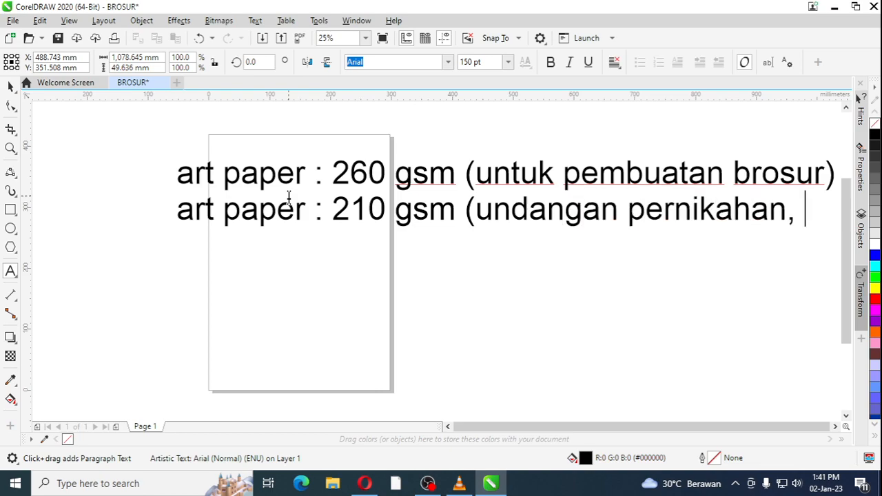
text(sunatan))
key(Escape)
click(257, 209)
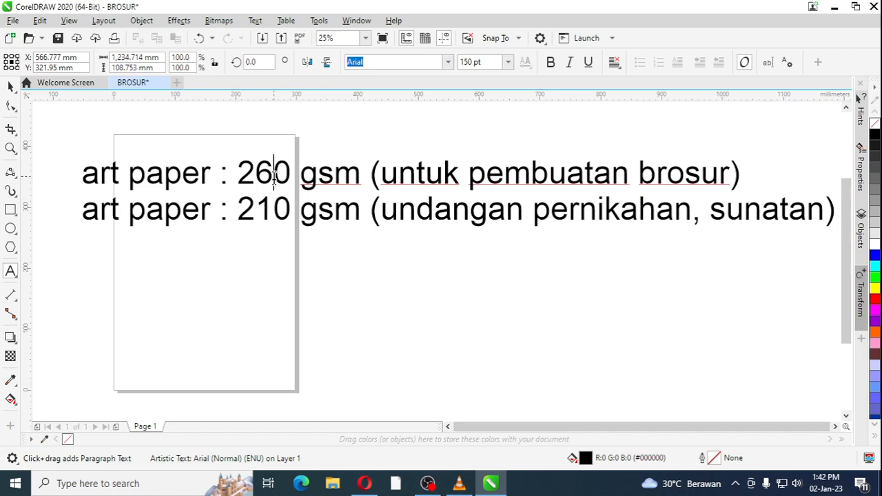
- Add a third text line below the 210 gsm line reading "art paper : 180 gsm (brosur ukurang a4)"
click(834, 214)
key(Return)
text(art paper )
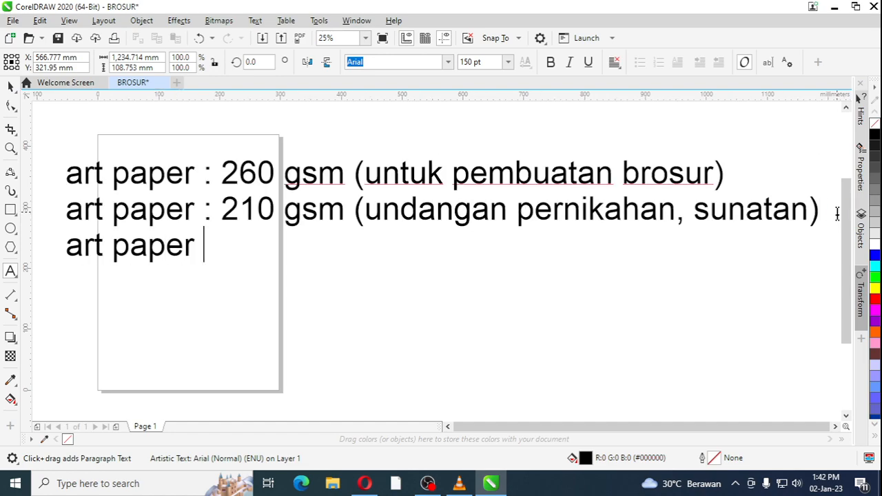
text(:)
key(Escape)
text(180 )
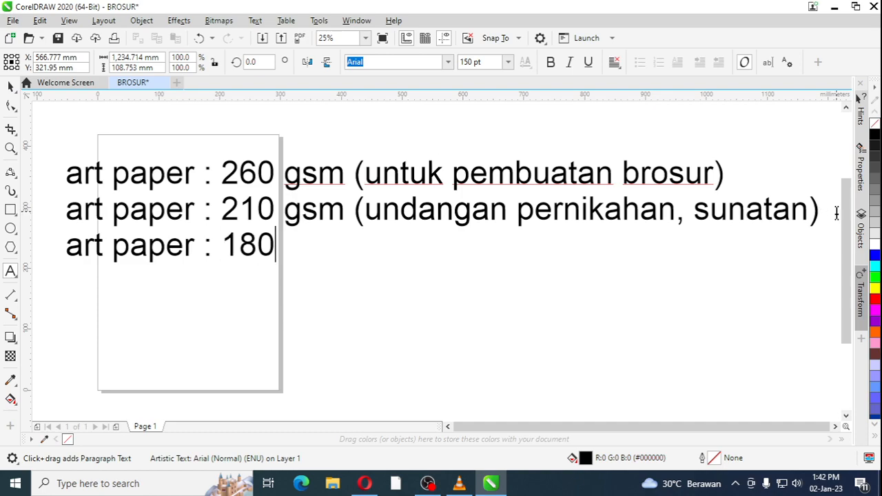
text(gsm,)
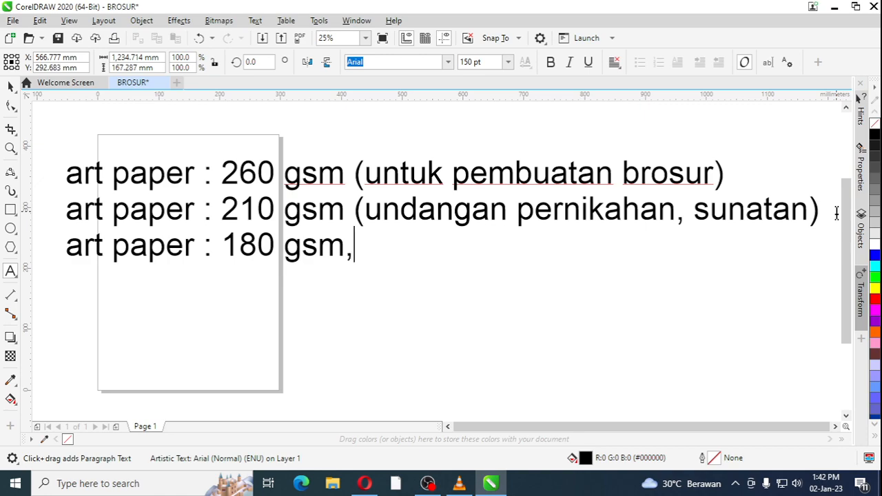
key(BackSpace)
text((brosur)
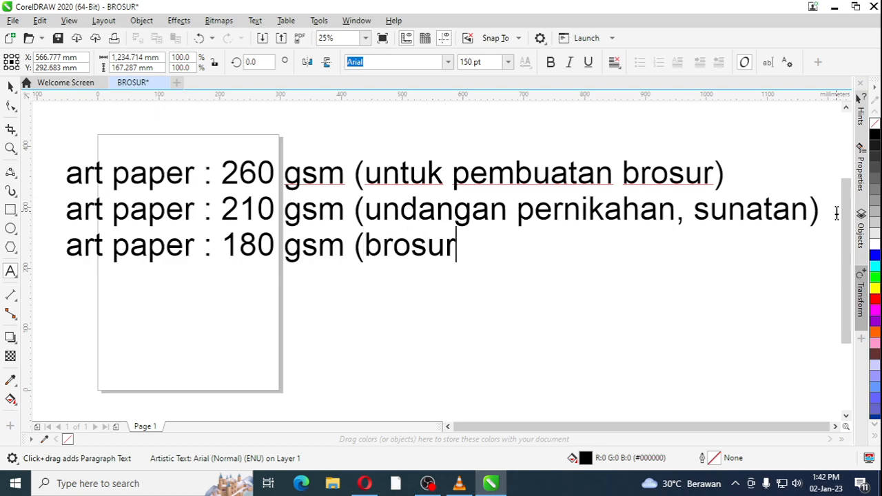
text( ukurang a4))
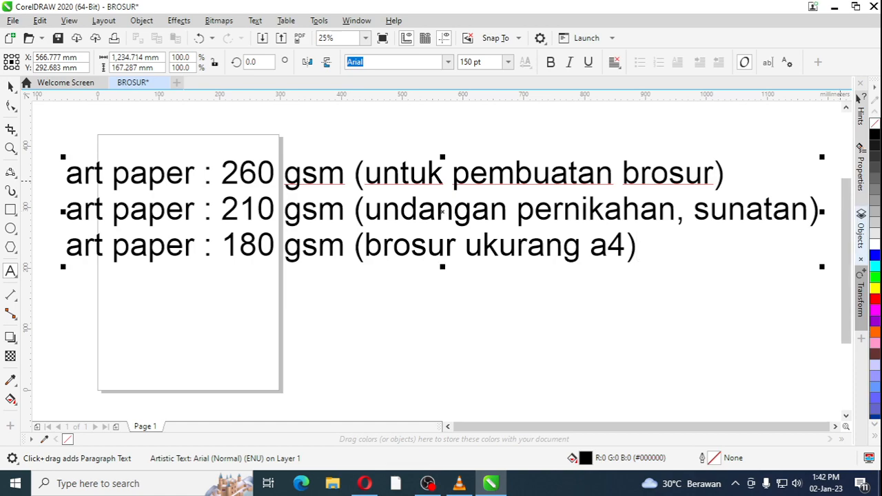
click(10, 86)
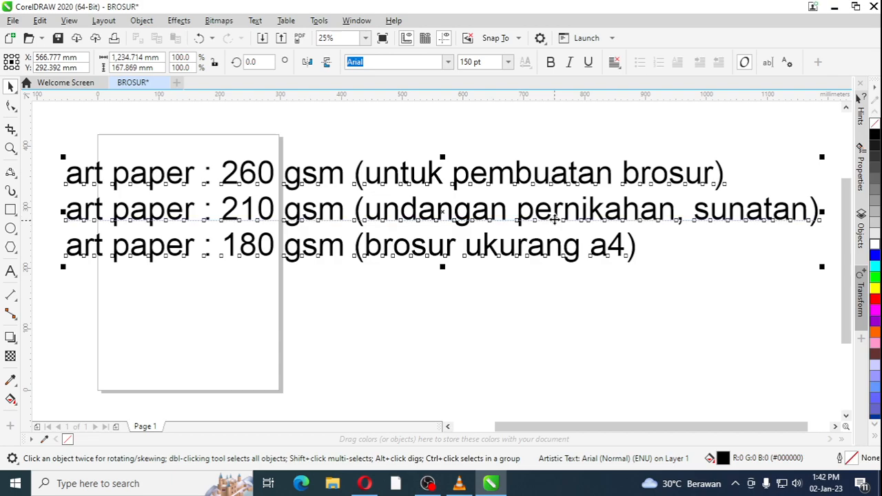
- Leave a blank line under the art paper list and add the heading "Bahan Banner 3 Jenis"
double_click(634, 246)
key(Return)
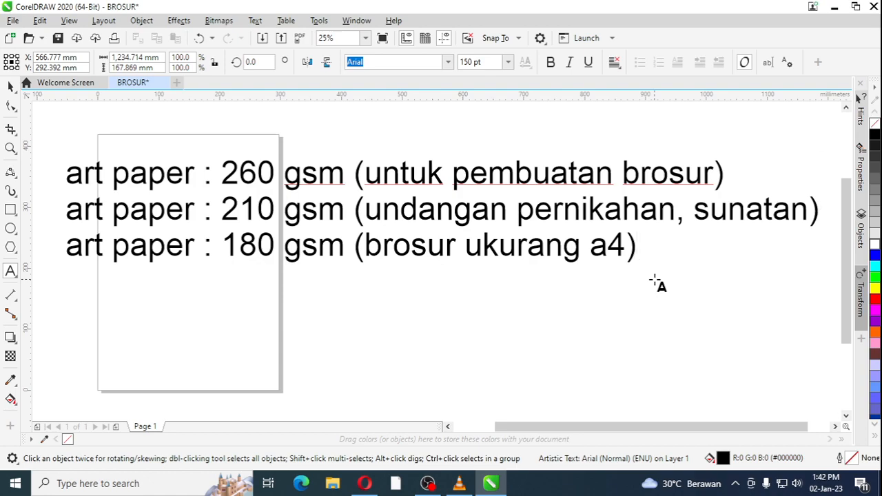
drag(846, 210, 846, 252)
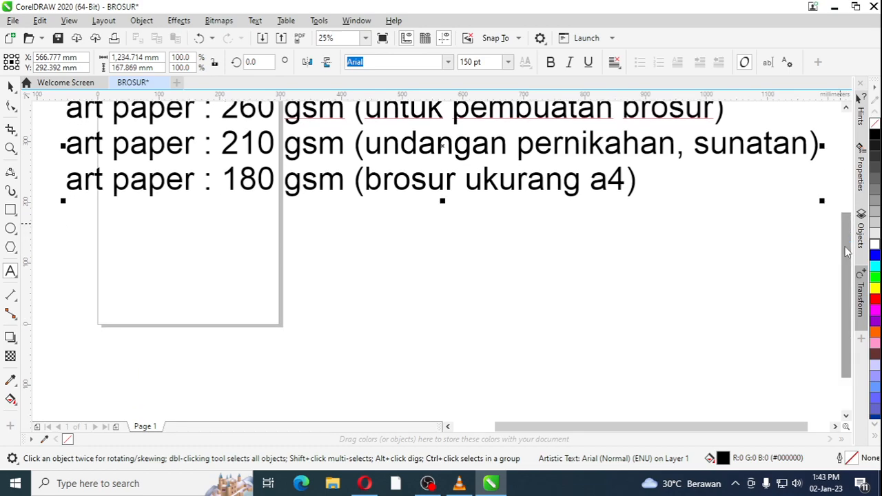
text(ba)
key(BackSpace)
key(BackSpace)
text(Bahan Banner )
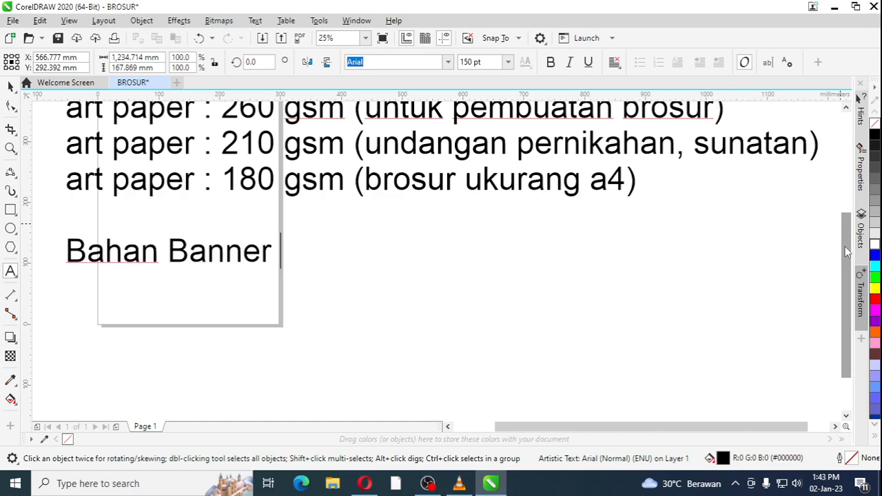
text(3 Jenis)
key(Return)
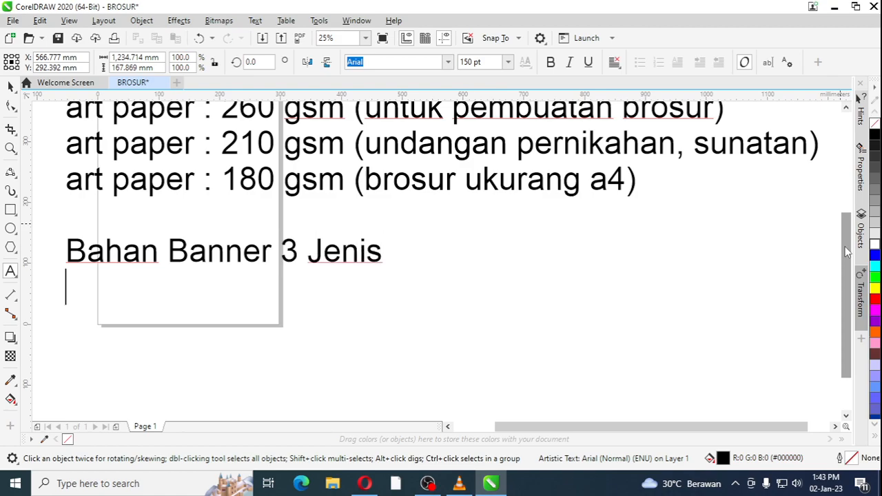
- Under the banner heading, add the line "Bahan Biasa : 1*1 18.000 s.d 25.000"
text(Bahan Bi)
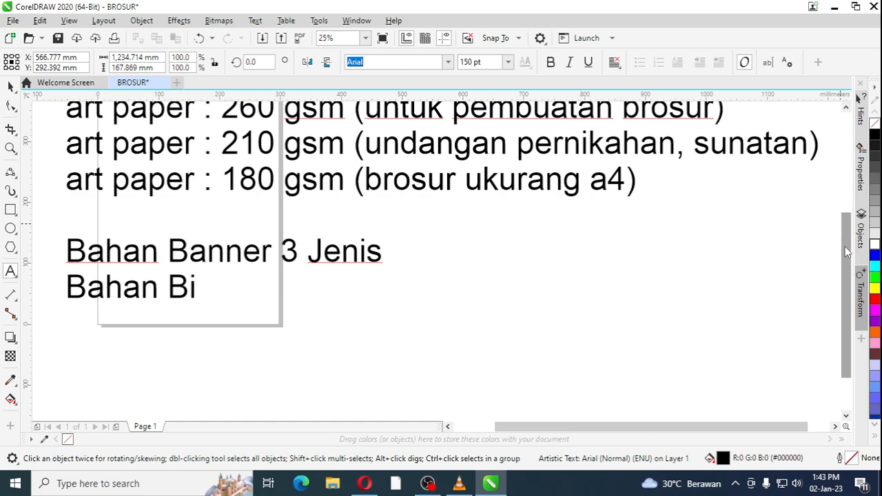
text(asa :)
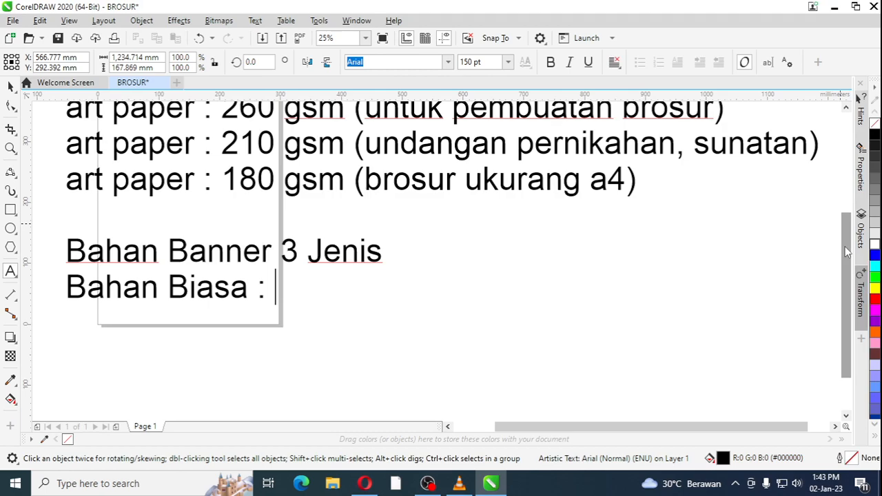
text(1*1 )
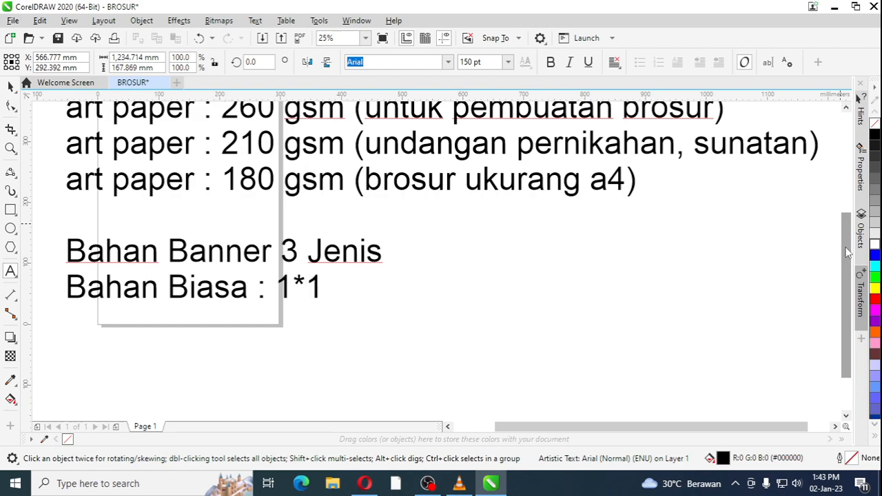
text(18.000s.)
key(BackSpace)
key(BackSpace)
text(s.d 25.000)
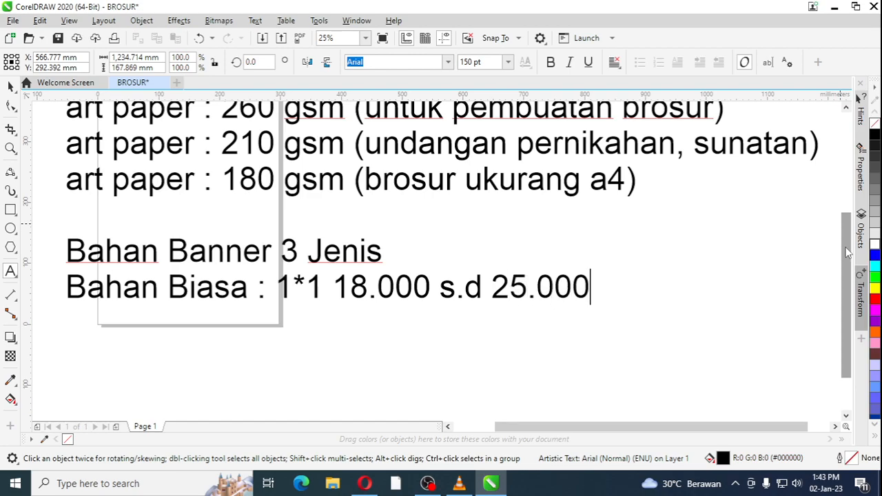
- Add the next banner material line reading "Bahan tebal : 1*1 meter : 35-45 ribu"
key(Return)
text(Ba)
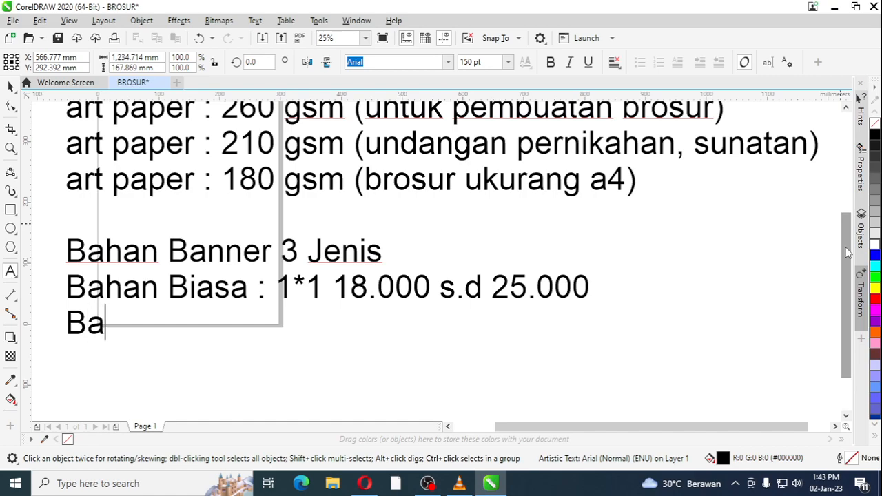
text(han tebal : 10*)
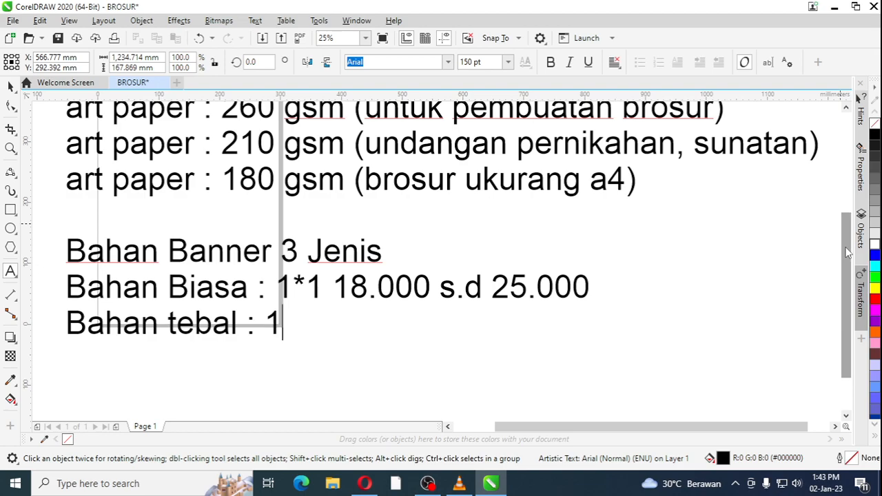
key(BackSpace)
key(BackSpace)
text(*1 meter : )
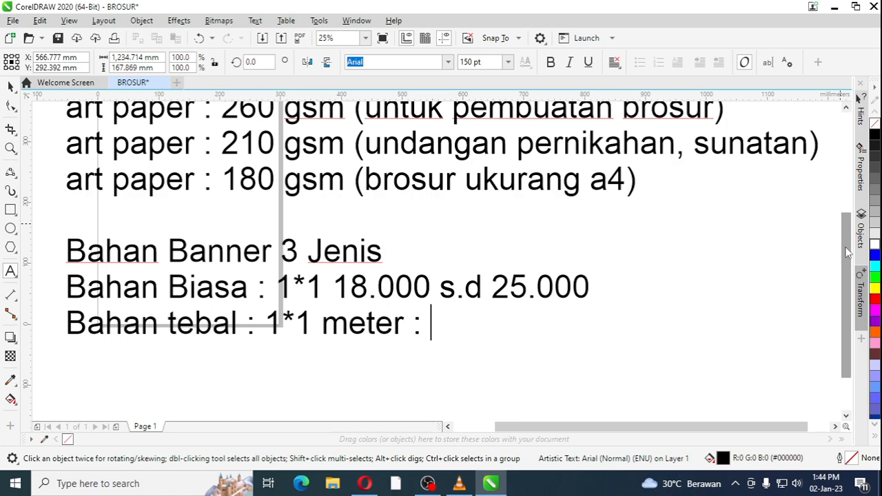
text(35-4)
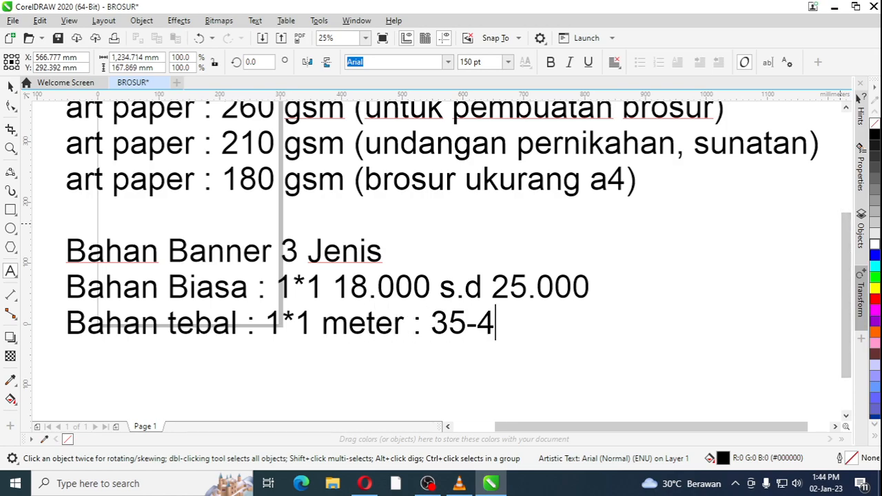
text(5 ribu)
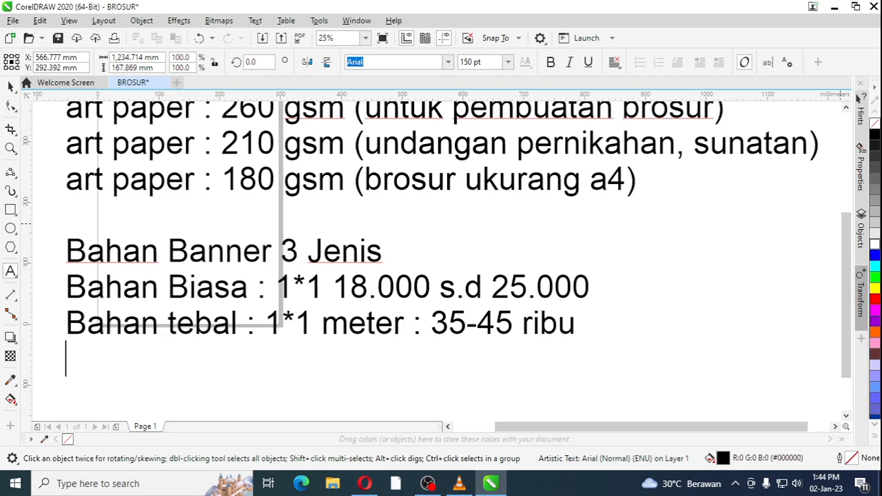
- Start the third banner material line with the text "Bahan Neon Box : Plang nama"
key(Up)
key(Up)
key(Down)
key(Down)
key(Down)
text(V)
key(BackSpace)
text(B)
key(BackSpace)
text(Baha)
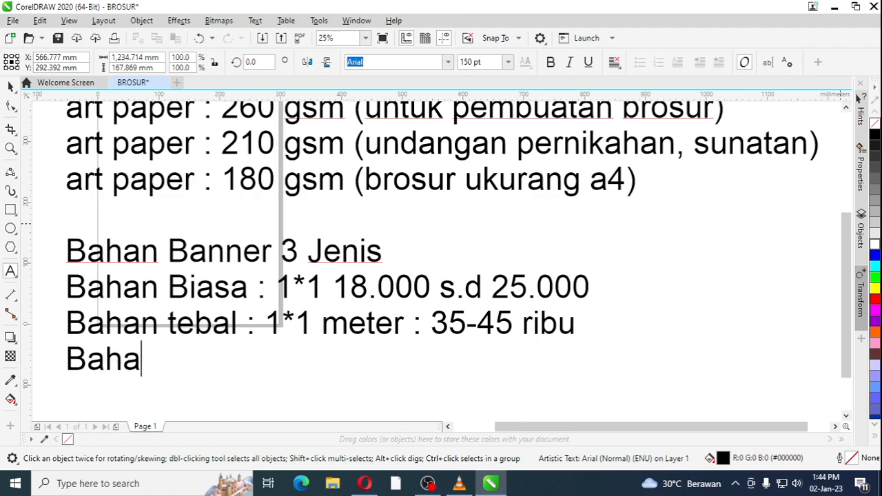
text(n Neon)
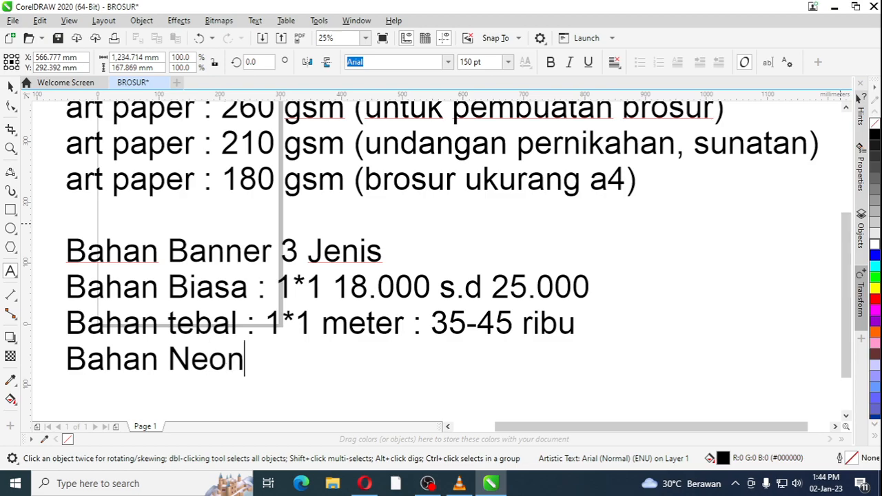
text( Box : )
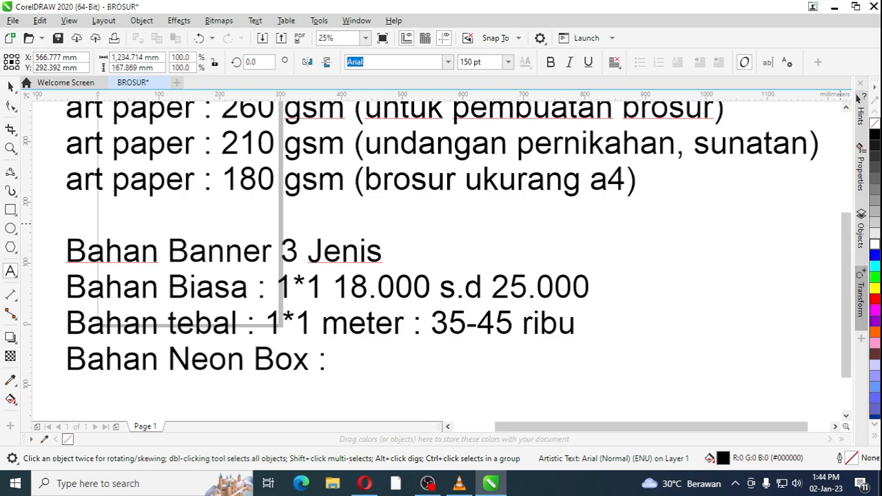
text(Plang nama)
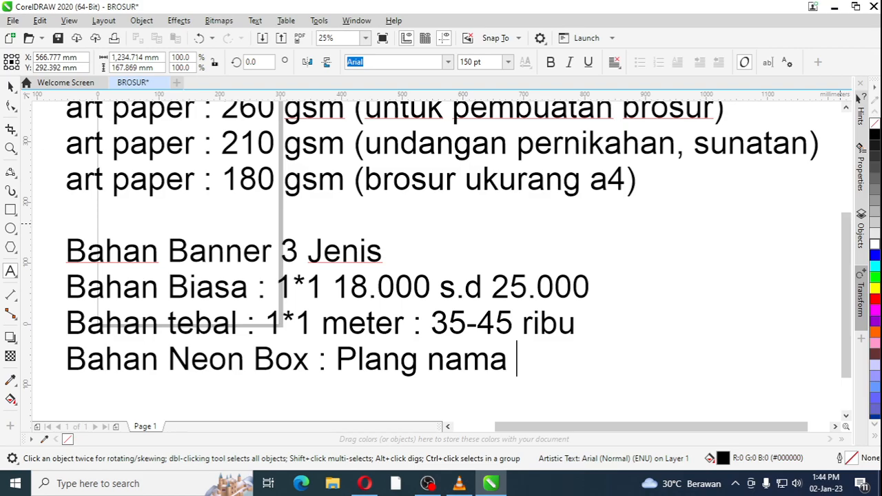
- Switch to the Opera browser and search Google for "plang neon box"
click(365, 483)
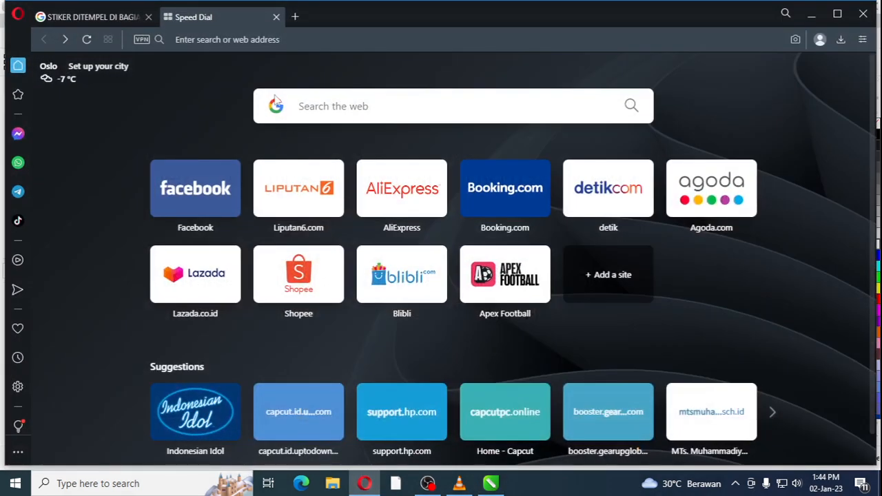
click(317, 109)
text(bah)
key(BackSpace)
key(BackSpace)
key(BackSpace)
text(pl)
key(ctrl+a)
text(plang neon)
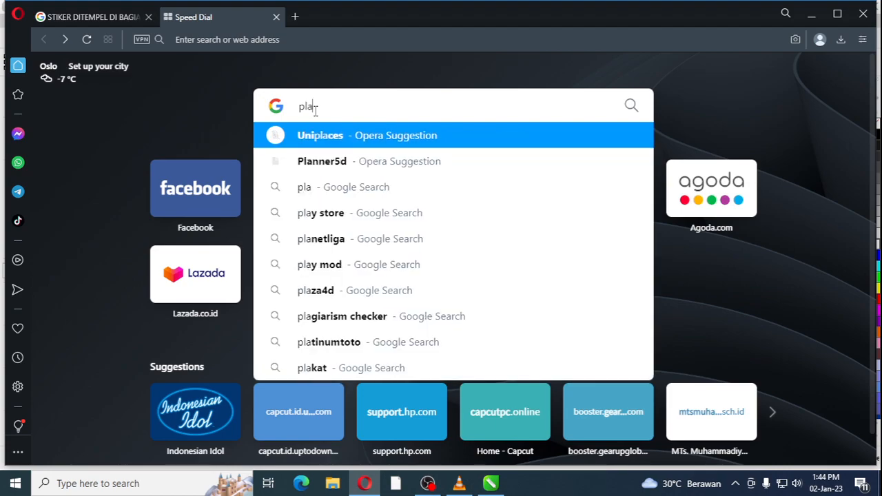
key(Down)
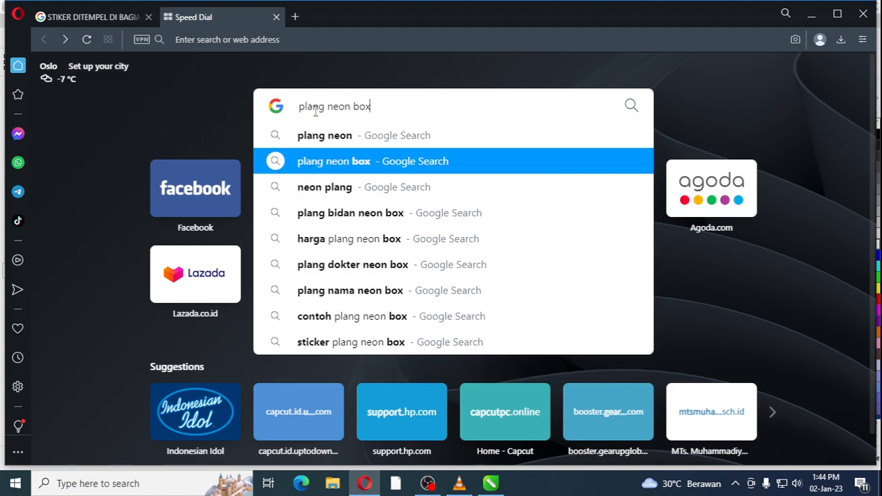
key(Return)
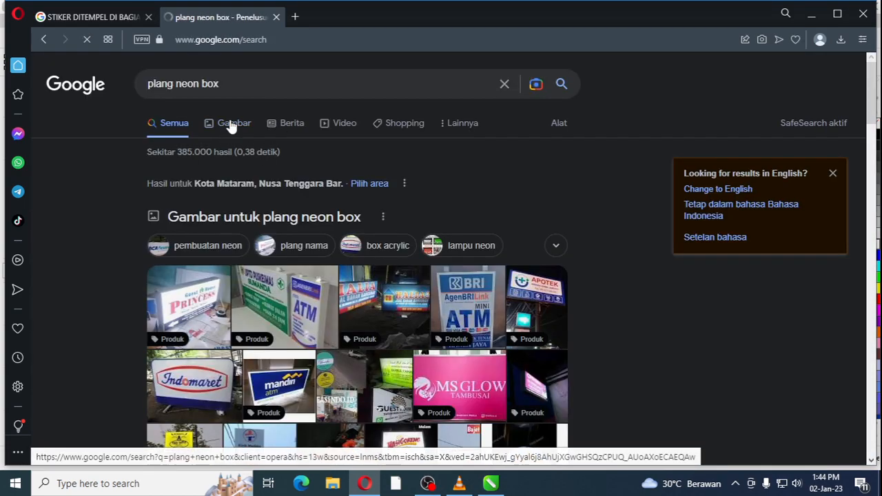
- Show the image results for the neon box search and look through the example signs
click(230, 124)
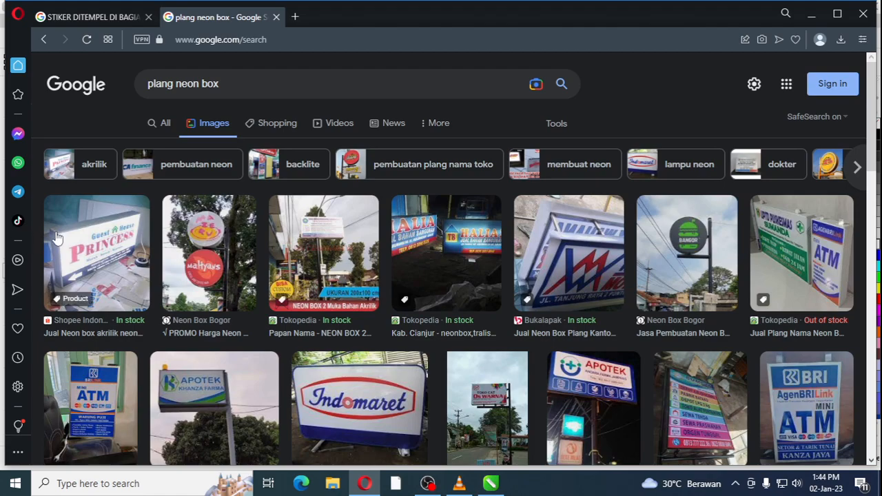
scroll(97, 262, down, 2)
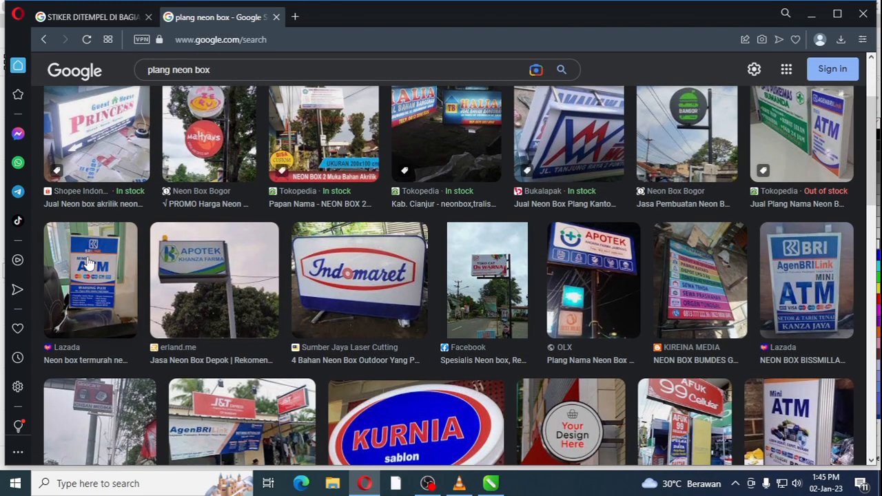
scroll(624, 279, down, 1)
scroll(572, 213, down, 1)
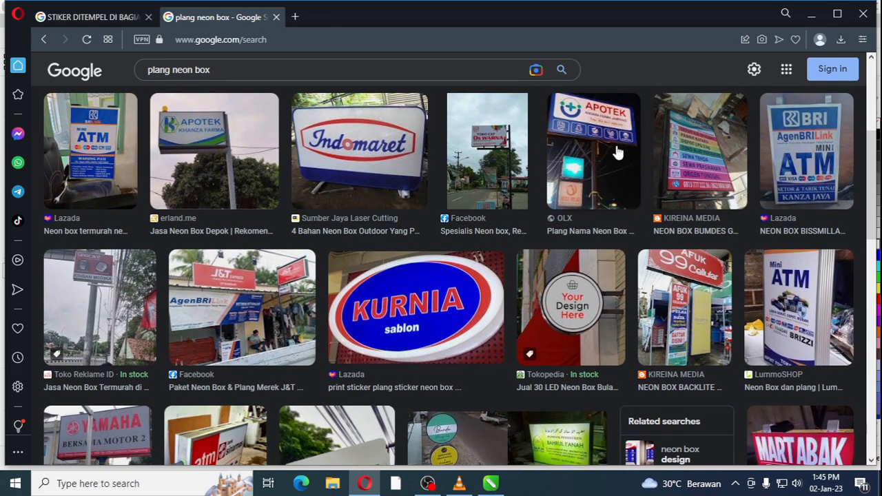
- Switch back to CorelDRAW and complete the last line so it reads "Bahan Neon Box : Plang nama : 95-115 mter"
click(490, 483)
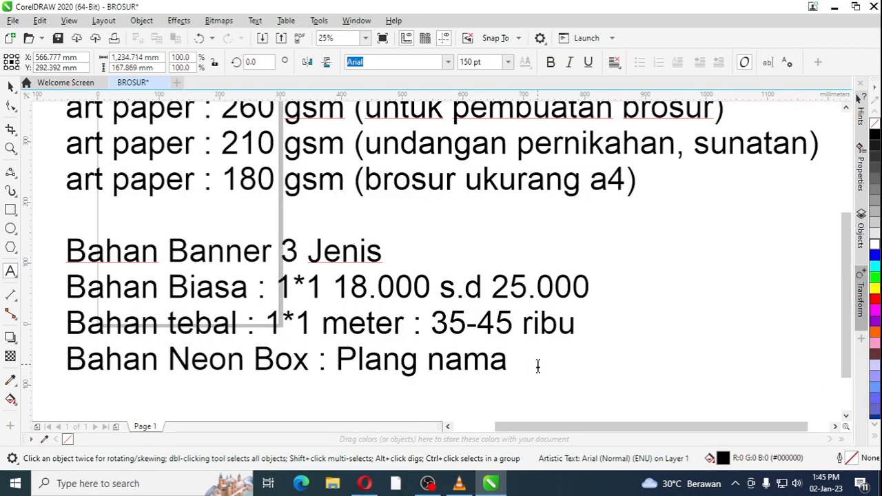
text(: 95-115)
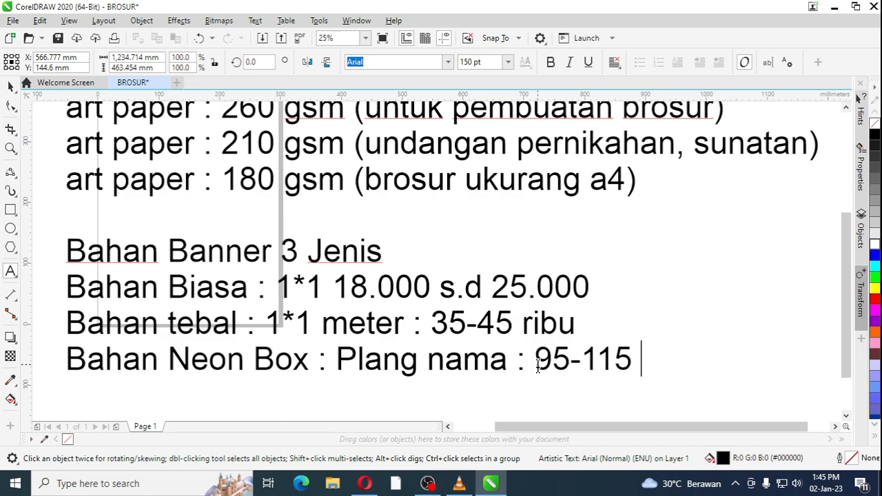
text( 1*1)
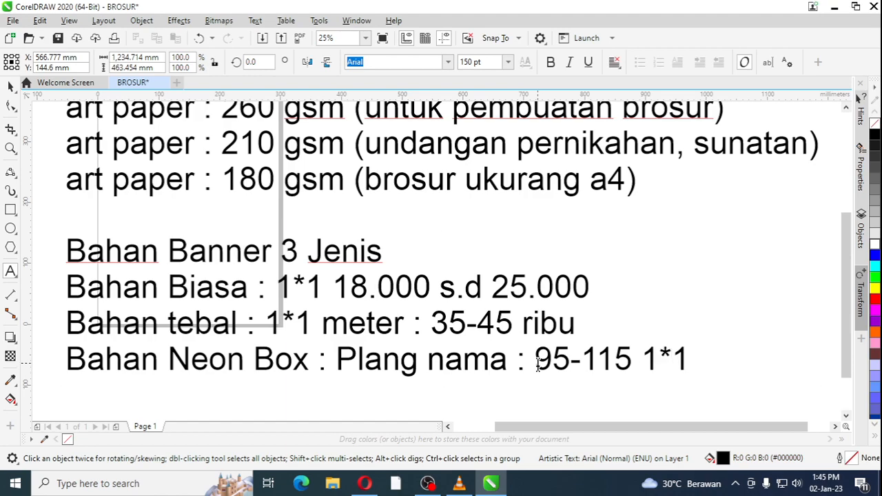
text(mte)
key(BackSpace)
text(er)
key(BackSpace)
key(BackSpace)
key(BackSpace)
key(BackSpace)
text(ter)
key(BackSpace)
key(BackSpace)
key(BackSpace)
key(BackSpace)
key(BackSpace)
key(BackSpace)
text(mter)
key(Return)
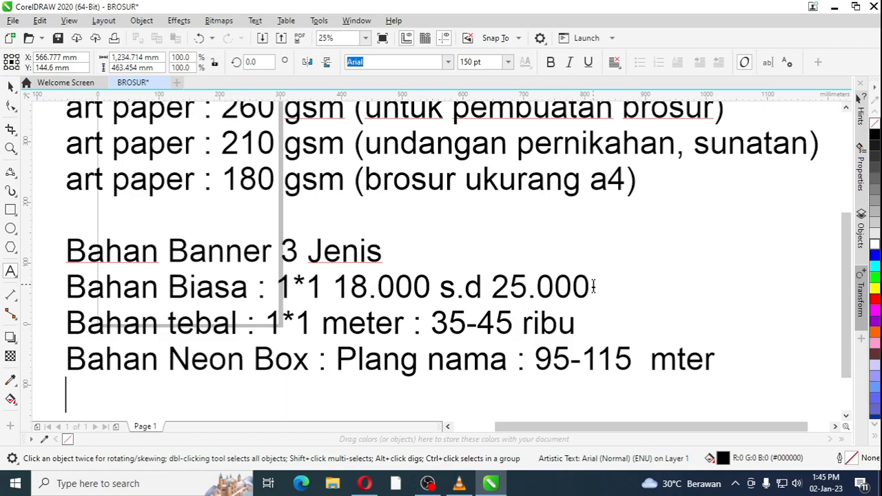
- Insert an empty line between the "Bahan Biasa" and "Bahan tebal" lines
key(Return)
scroll(286, 315, down, 5)
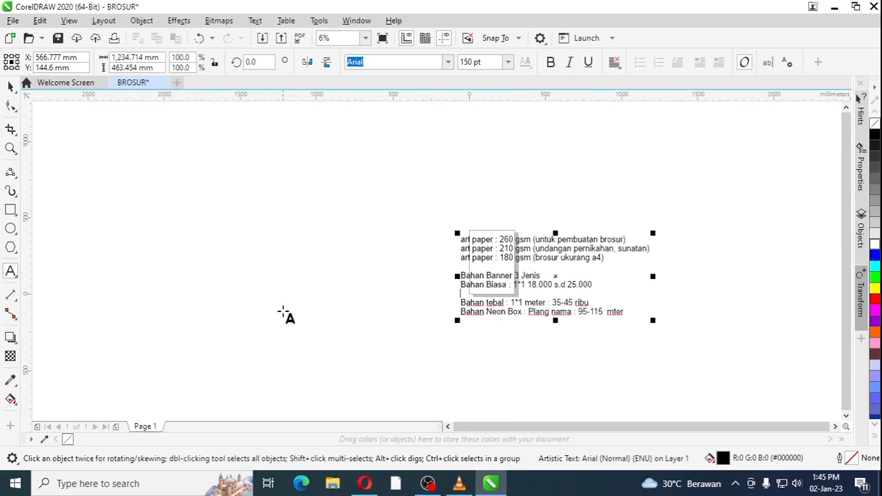
- Add a line reading "bisa dilaminasi : dilaminating" below the "Bahan Neon Box" line at the end of the text
scroll(524, 321, up, 6)
click(310, 336)
text(bisa )
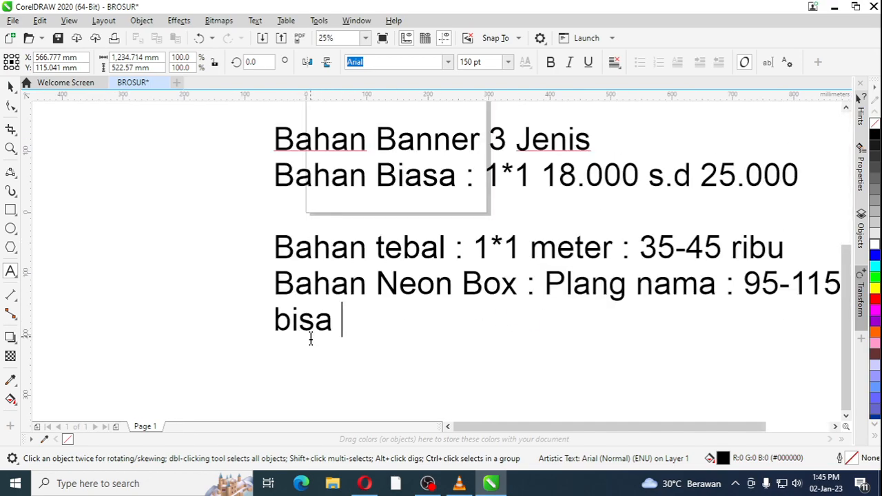
text(dima)
key(BackSpace)
key(BackSpace)
text(la)
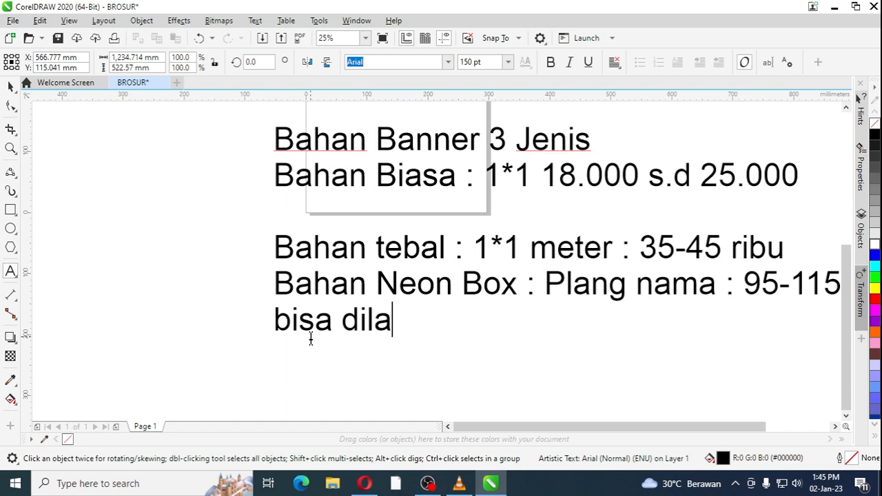
text(minasi )
text(: )
text(dilam)
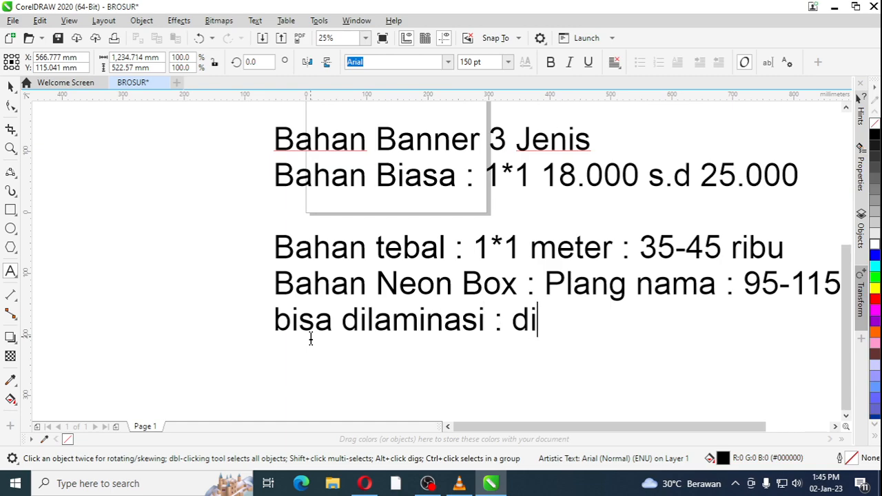
key(BackSpace)
text(minating)
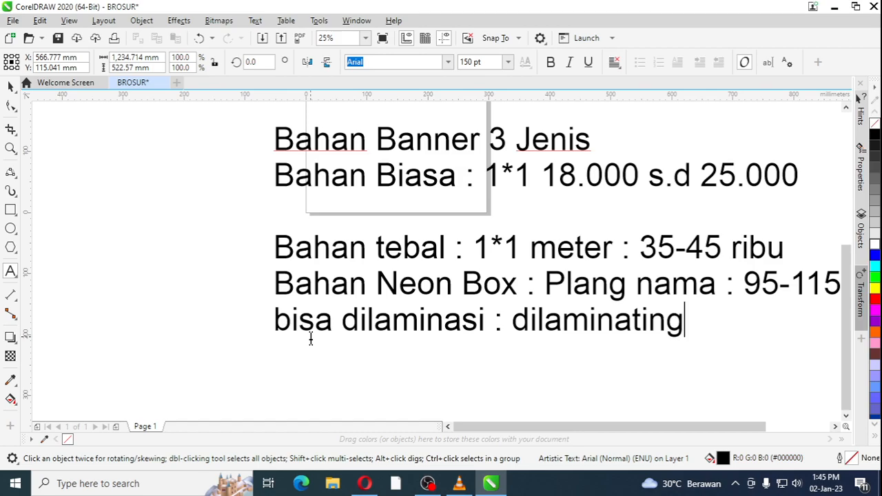
- Switch to the Opera browser, look through the "plang neon box" image results and preview the acrylic neon box from Jualo.com
drag(277, 250, 456, 247)
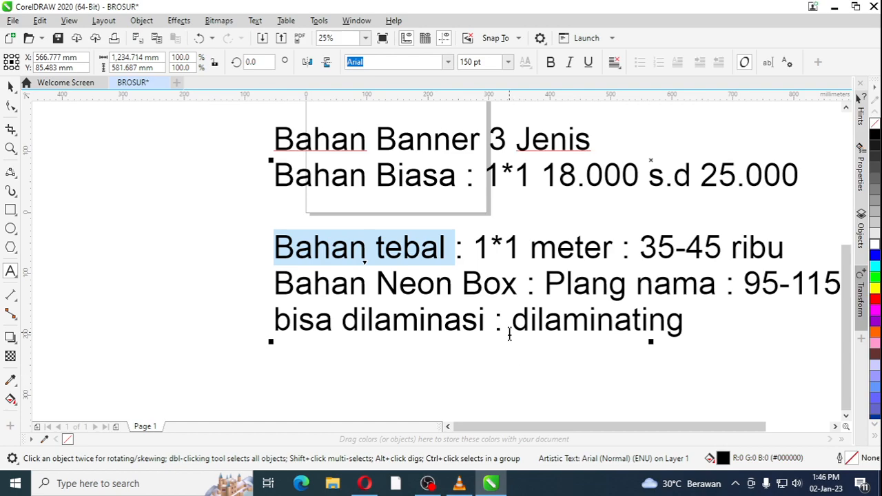
click(418, 245)
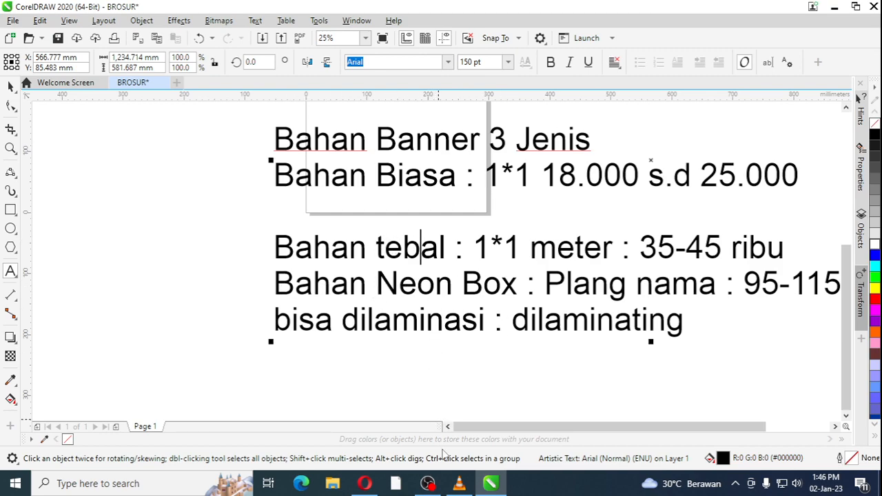
click(365, 483)
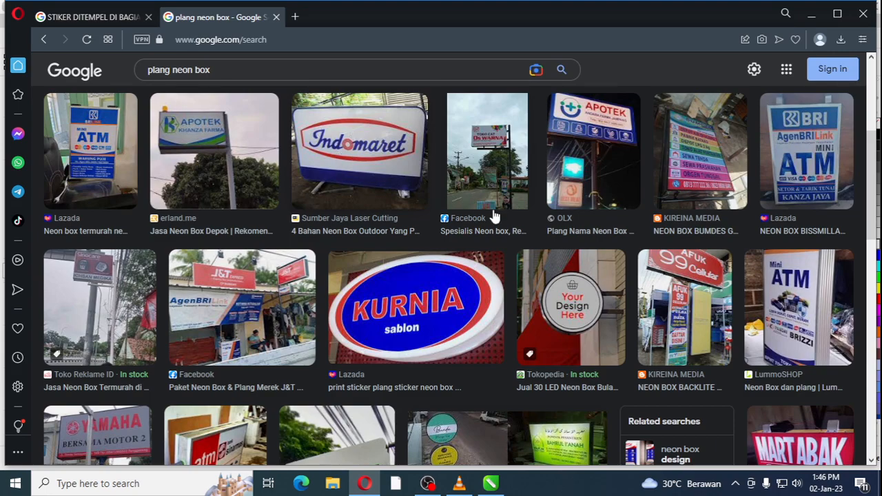
scroll(469, 214, down, 5)
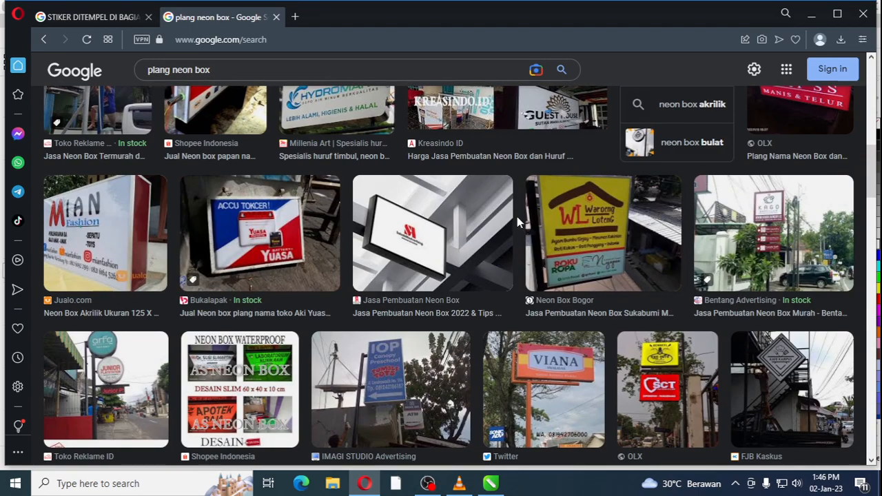
click(97, 220)
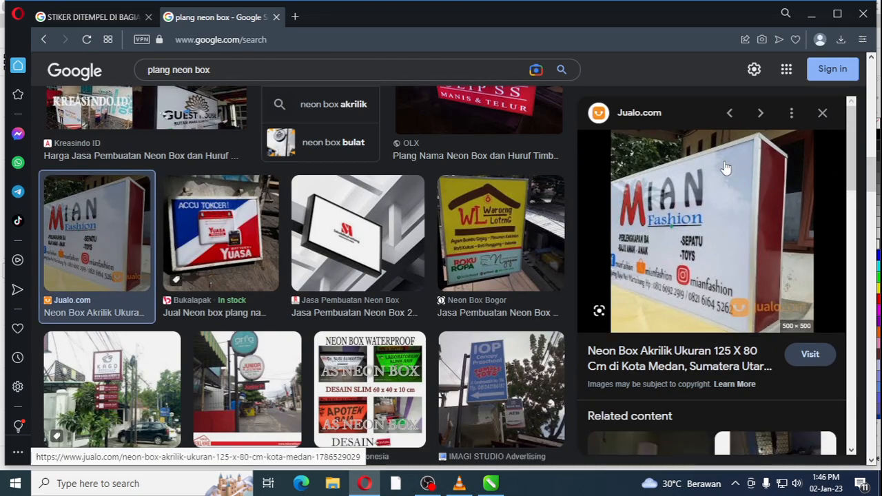
- Switch back to CorelDRAW and add empty lines after the "bisa dilaminasi : dilaminating" line
click(459, 483)
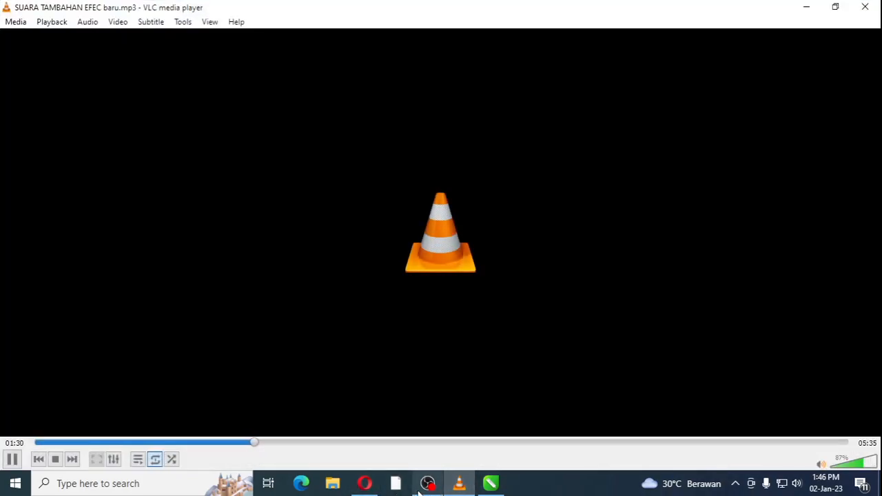
click(491, 485)
click(687, 322)
key(Return)
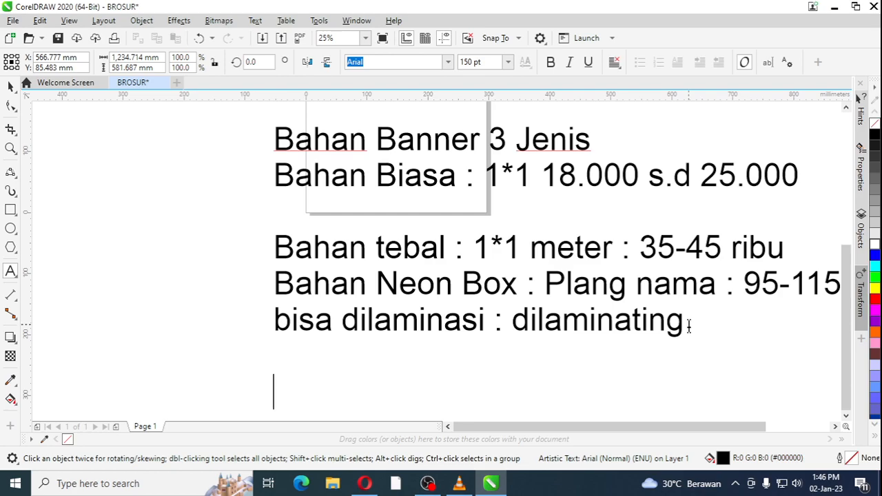
scroll(353, 335, down, 2)
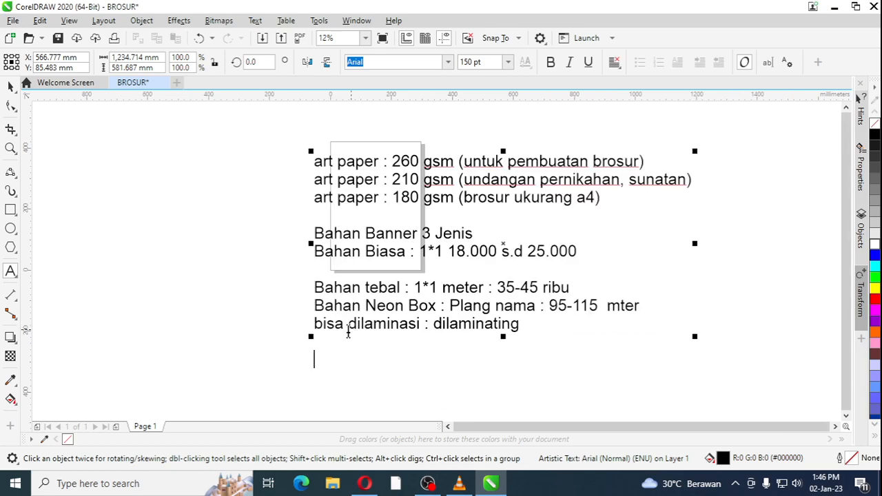
- Insert four empty lines below the "art paper : 180 gsm" line
click(609, 199)
key(Return)
key(Return)
key(Return)
key(Return)
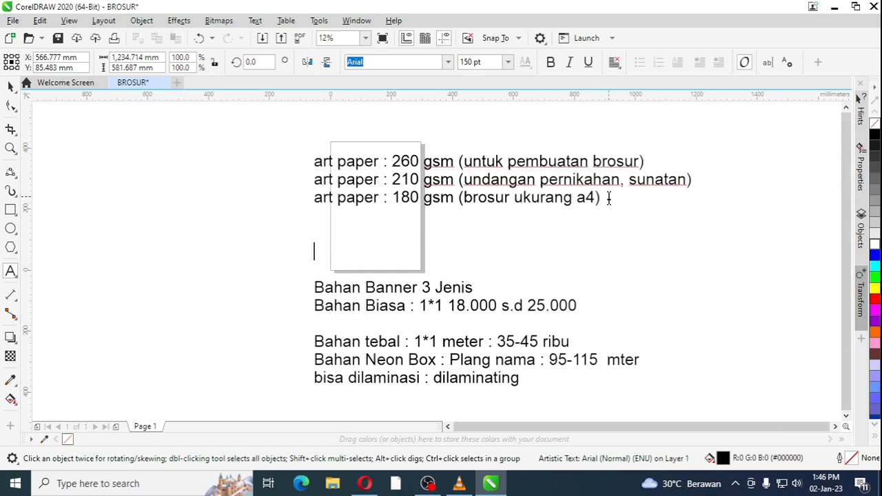
- Write "Laminasi : 1. Laminasi Doff : Laminasi Glossy" on the line directly below the "art paper : 180 gsm" line
key(Up)
key(Up)
key(Up)
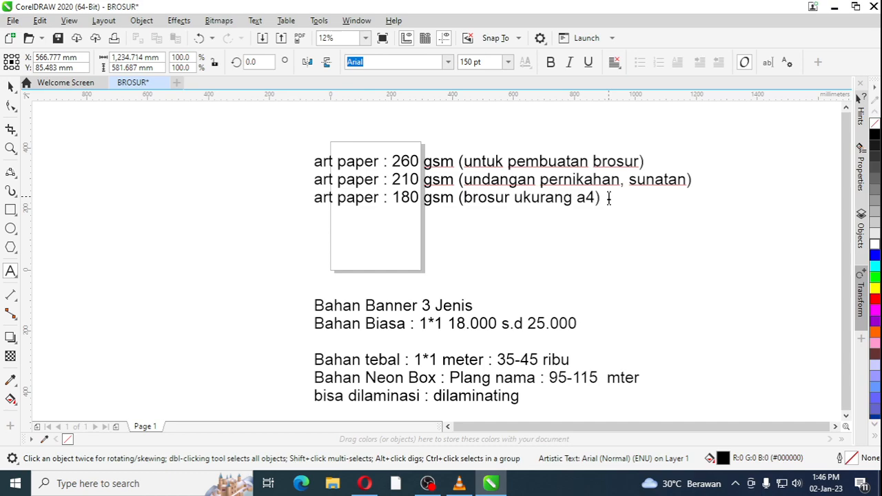
text(Laminasi : )
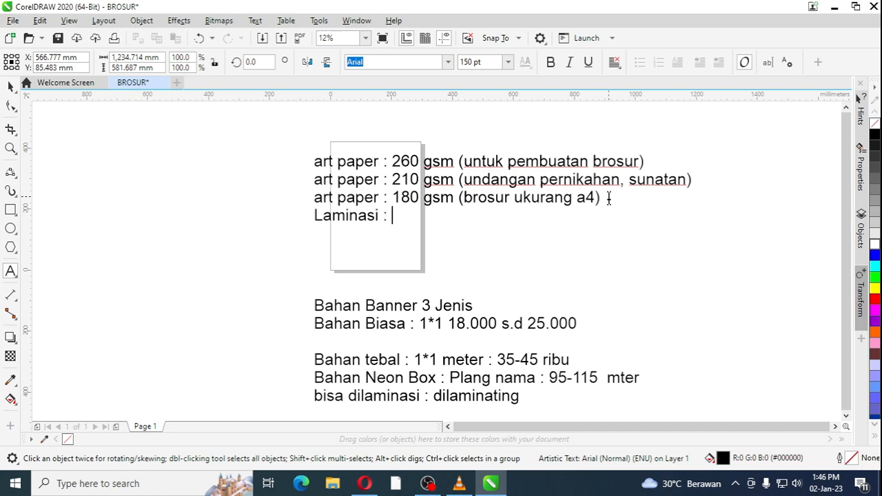
text(1. Laminasi Doff : Laminasi)
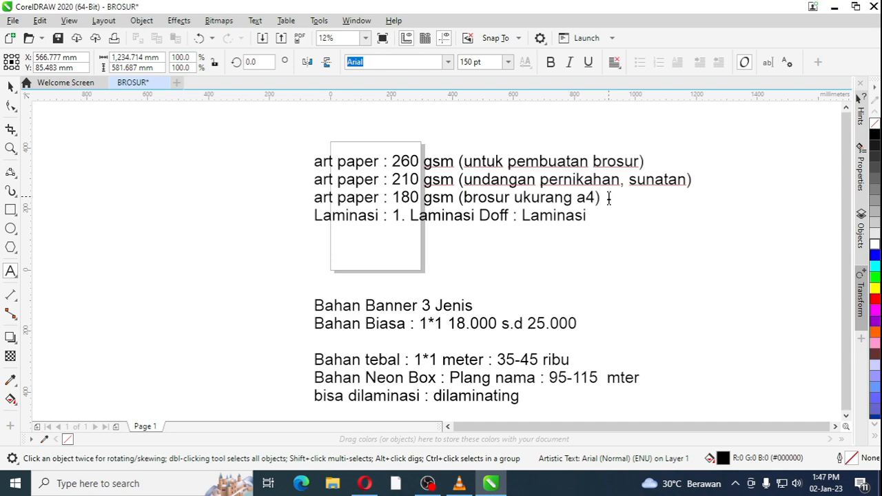
text( Glossy)
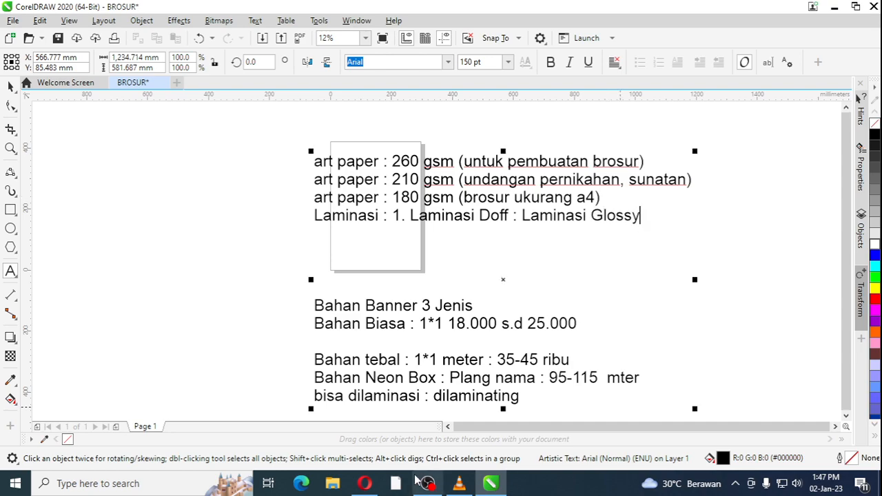
- Switch to the Opera browser and search Google Images for "art paper laminasi doff"
click(365, 483)
click(237, 69)
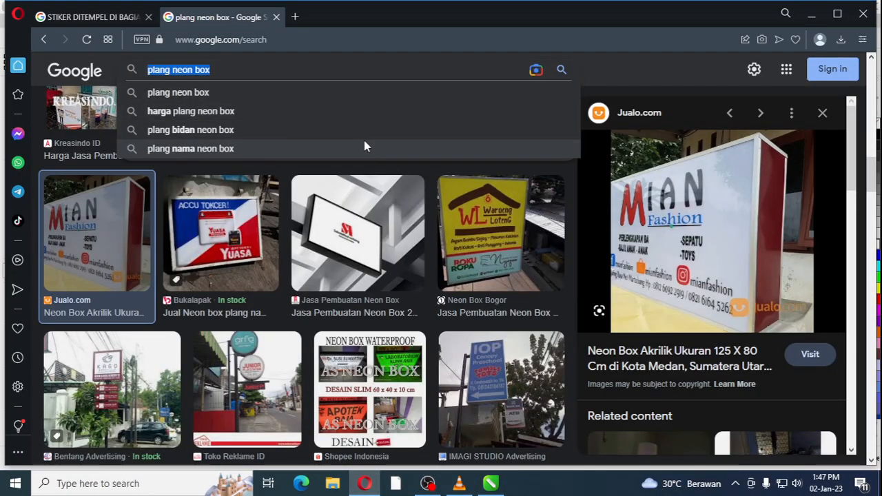
text(art paper lai)
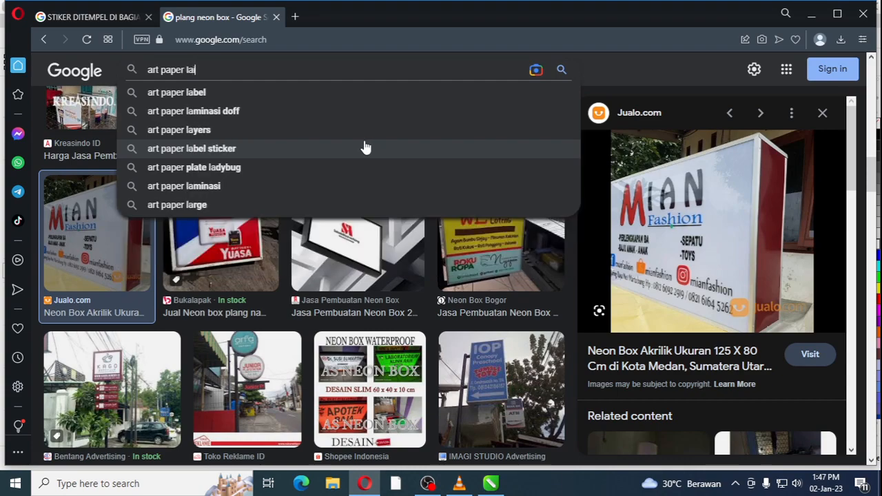
text(mna)
key(BackSpace)
key(BackSpace)
key(BackSpace)
key(BackSpace)
text(mi)
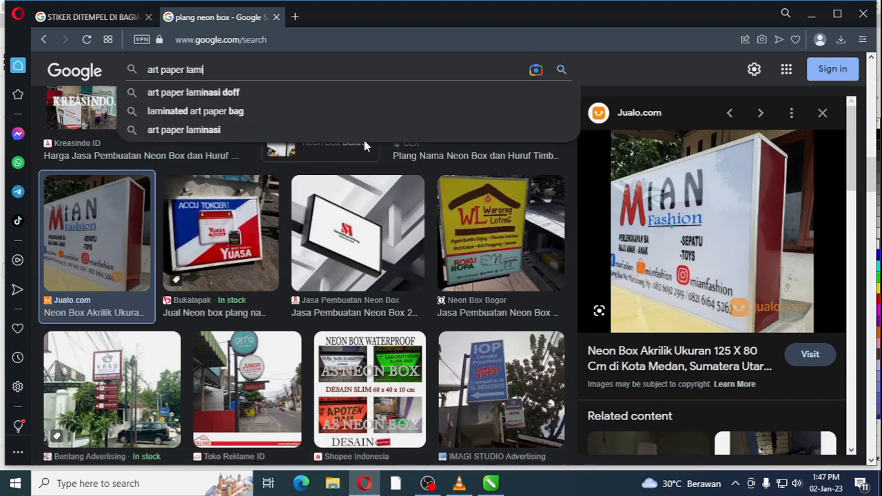
text(nasi doff)
key(Return)
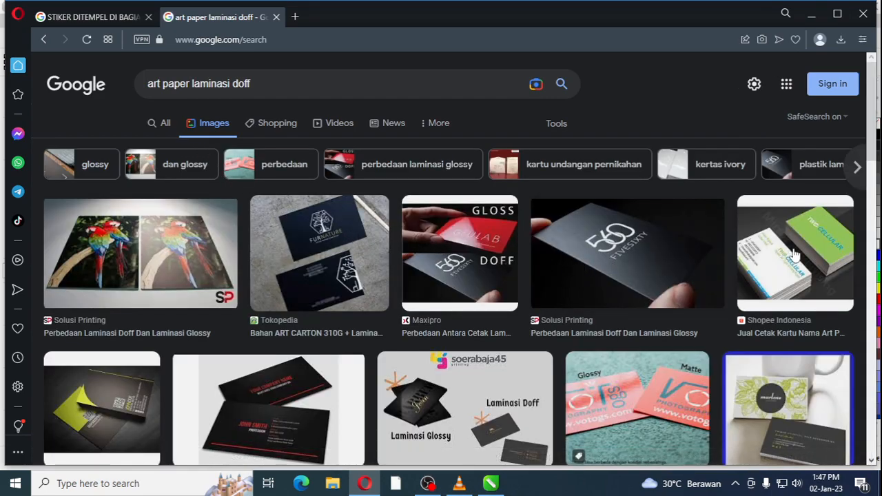
- Preview the black business card result from Siplah PesonaEdu and look through the other doff lamination examples
scroll(445, 298, down, 2)
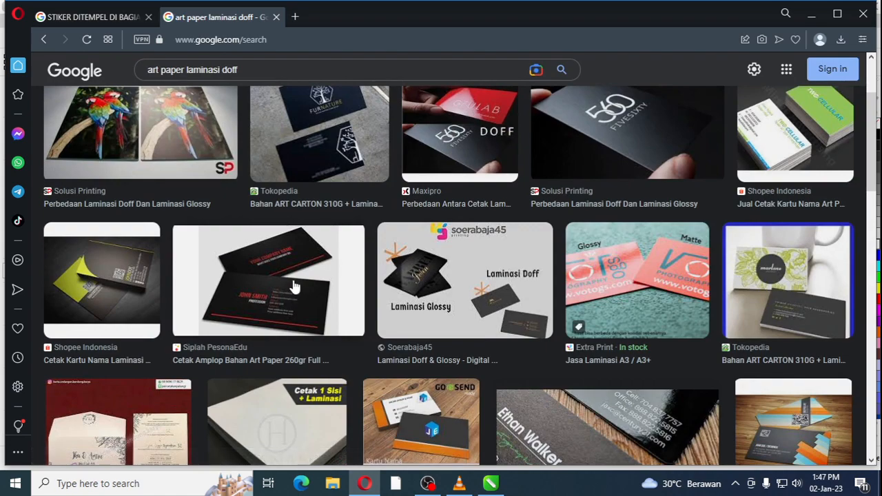
click(293, 286)
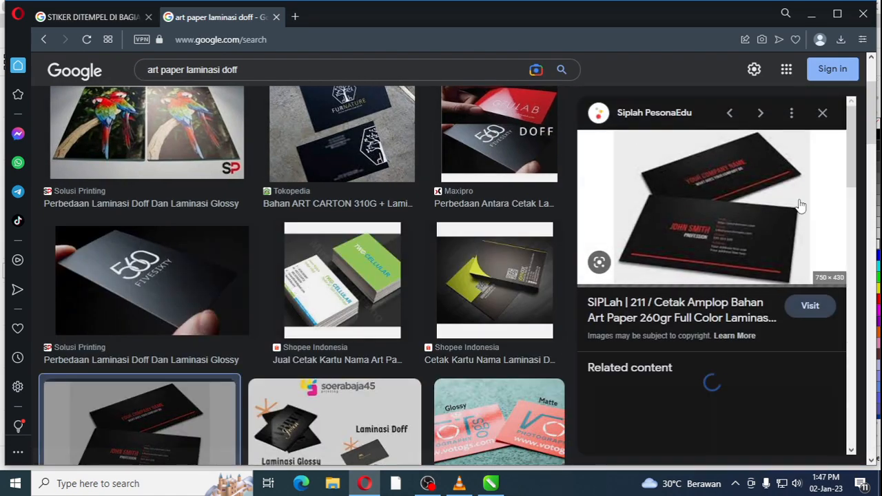
scroll(324, 365, down, 2)
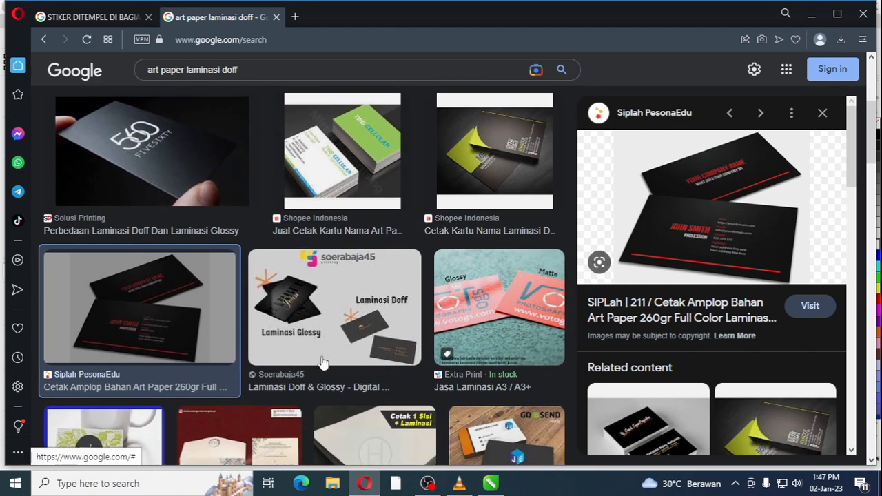
scroll(356, 359, down, 2)
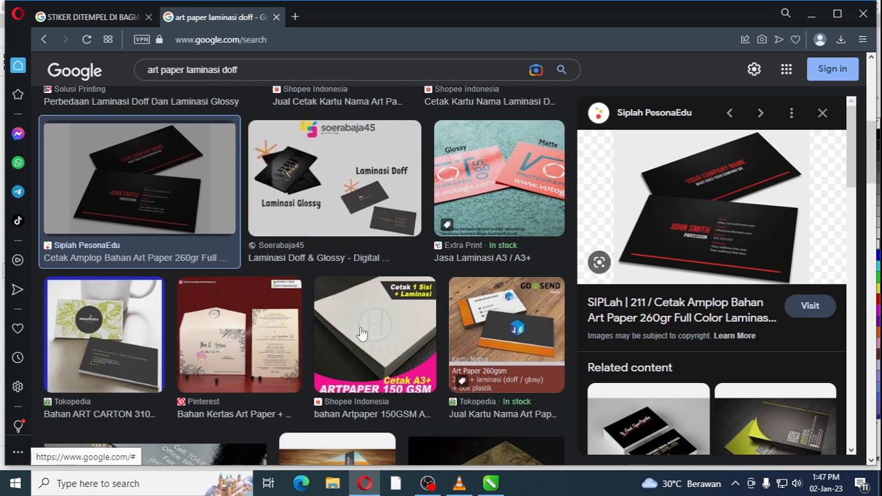
scroll(362, 334, down, 3)
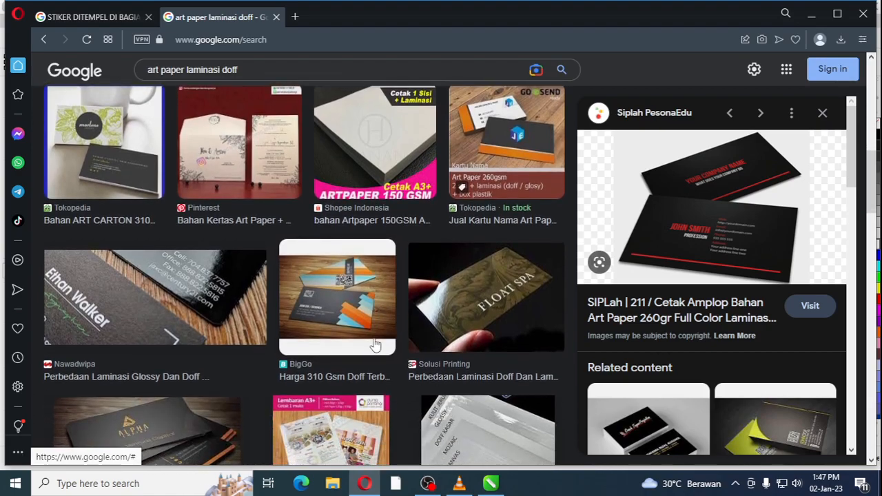
- Change the image search to "art paper laminasi glossy" and preview the gloss-versus-doff result from Maxipro and the glossy card from Solusi Printing
key(alt+Tab)
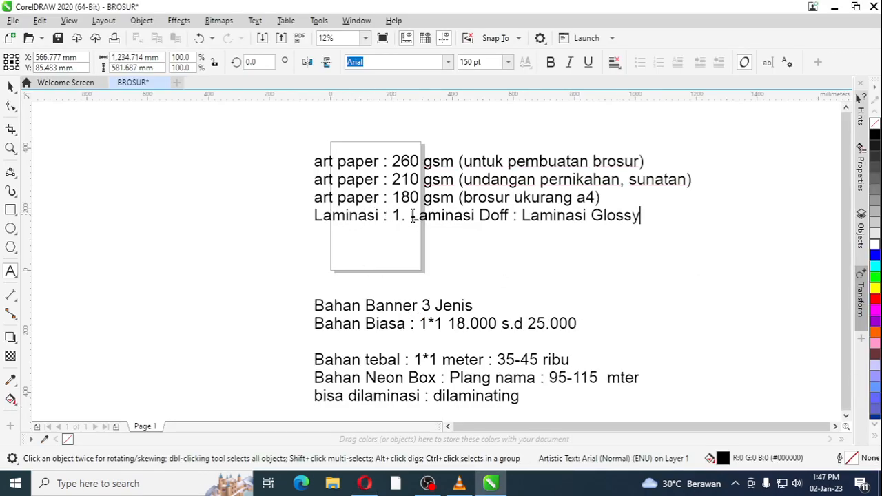
key(alt+Tab)
double_click(308, 69)
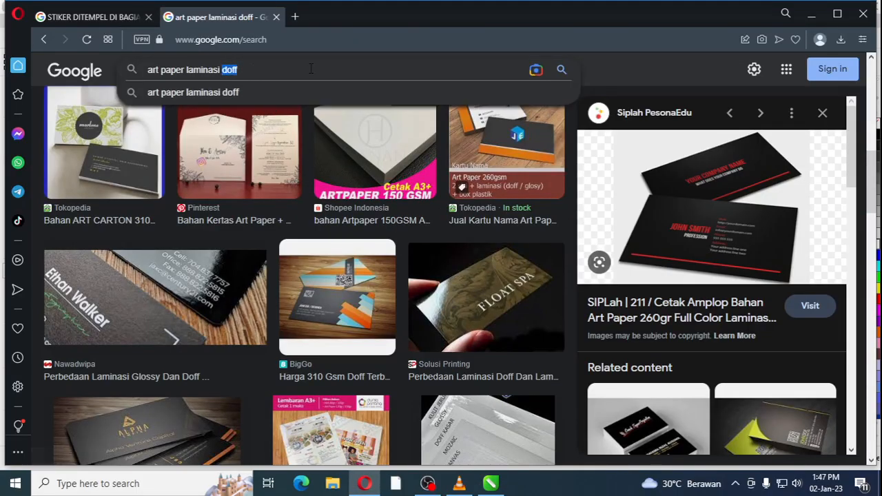
text(glossy)
key(Return)
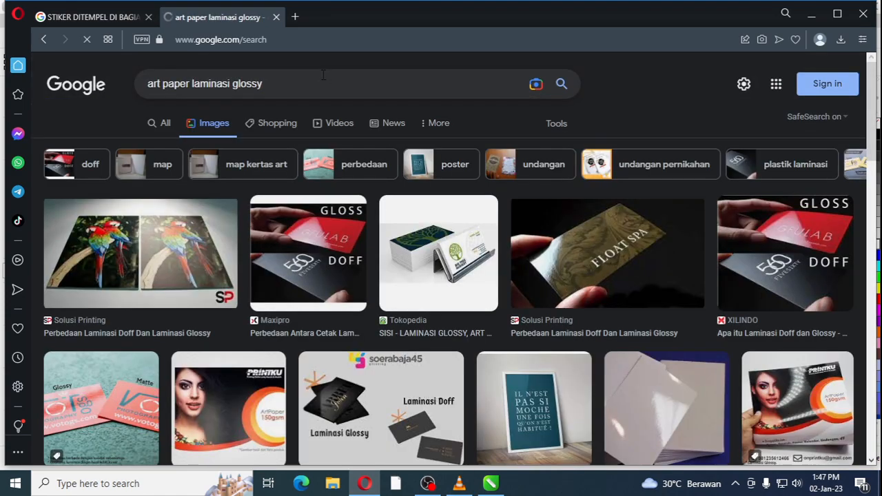
click(301, 237)
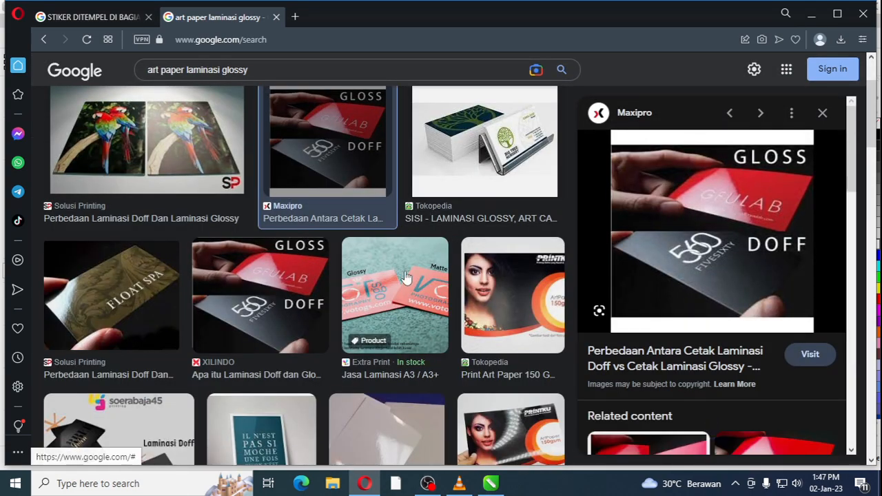
click(122, 308)
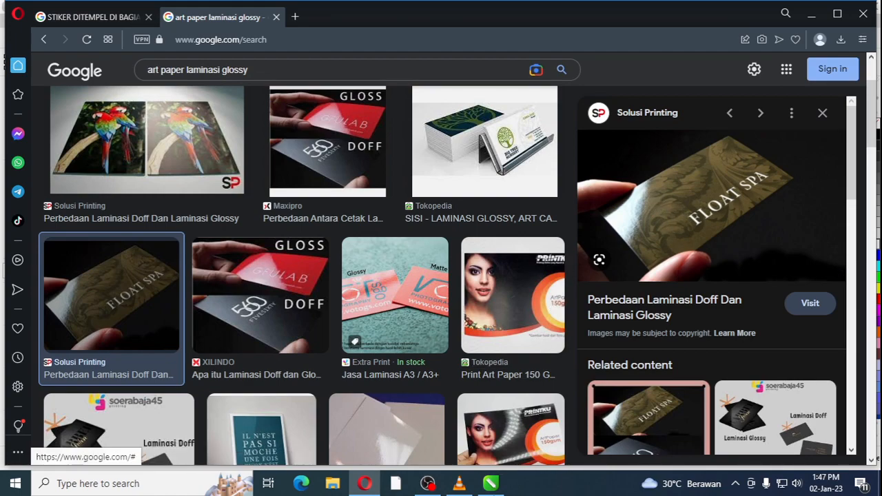
- Switch back to CorelDRAW and add the line "kisaran : 1000-2000/sisi/laminasi" below the "Laminasi" line
click(491, 483)
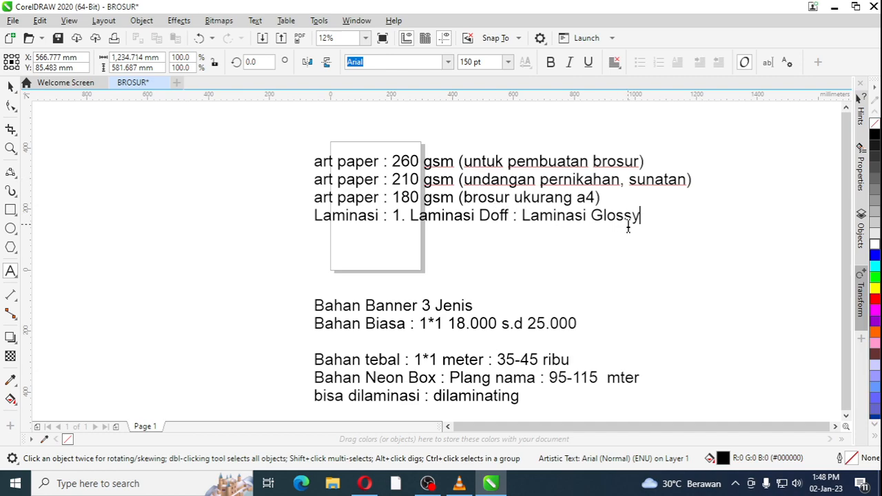
key(Return)
text(kisaran )
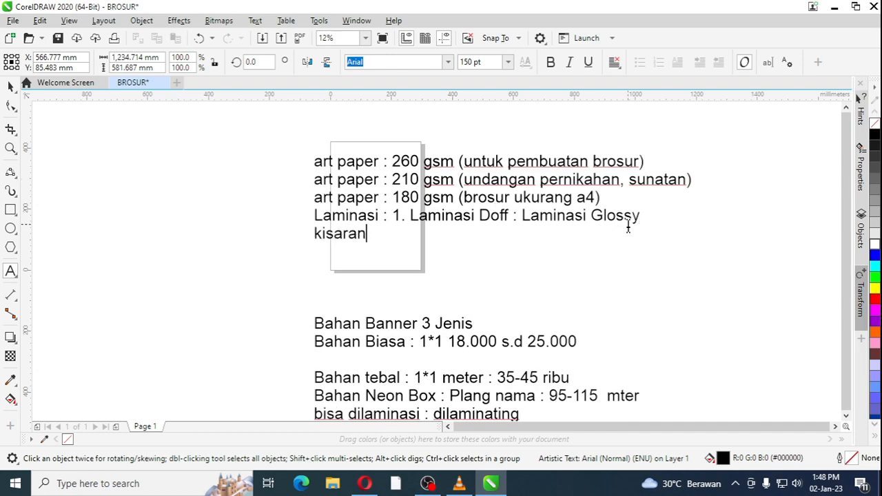
text(: 1-200)
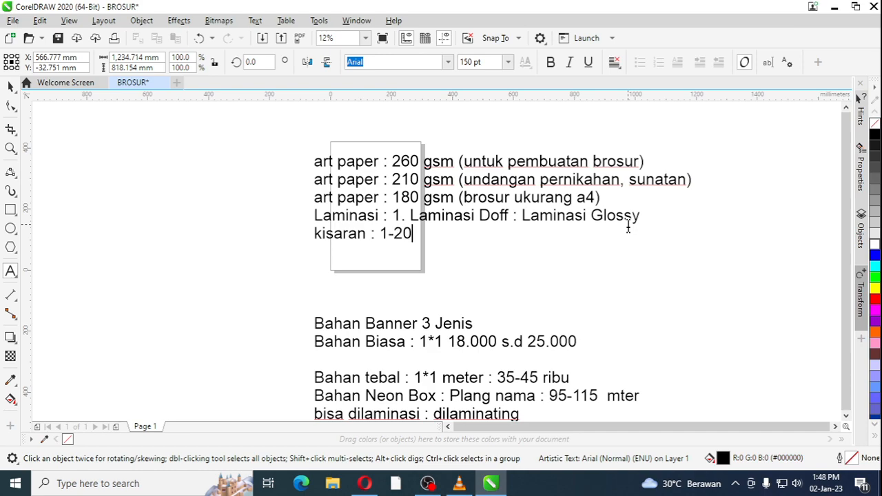
key(BackSpace)
key(BackSpace)
key(BackSpace)
key(BackSpace)
text(--)
key(BackSpace)
key(BackSpace)
text(000-200)
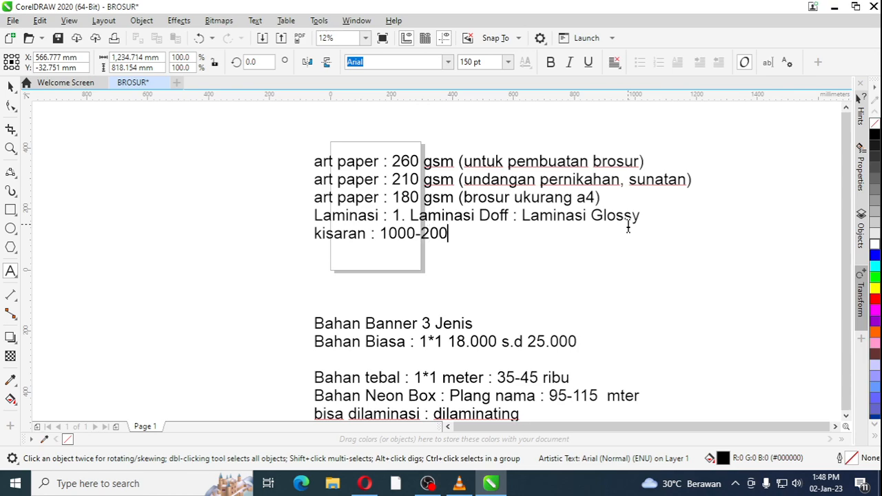
text(0/sisi/laminasi)
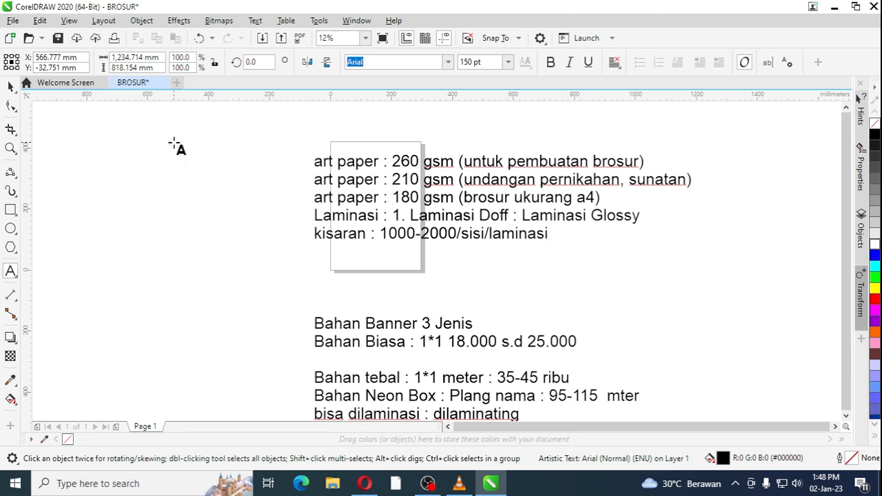
- Finish editing the text and deselect the whole text block
click(10, 87)
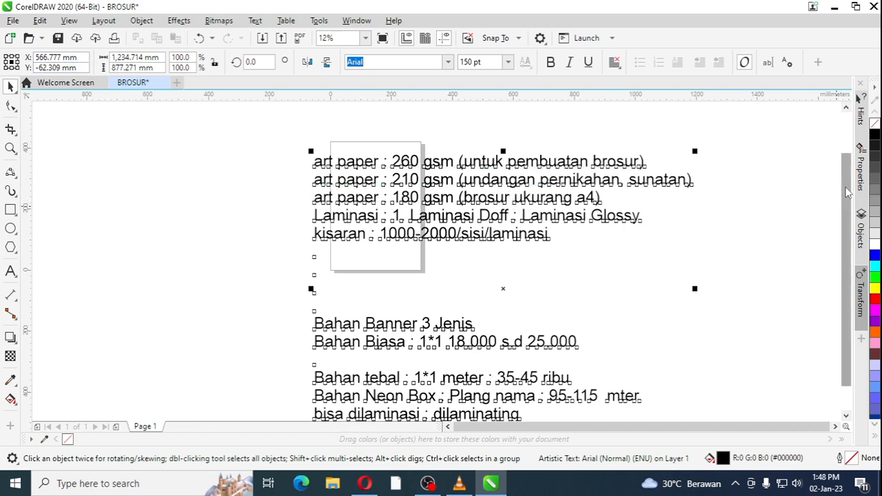
scroll(846, 212, down, 1)
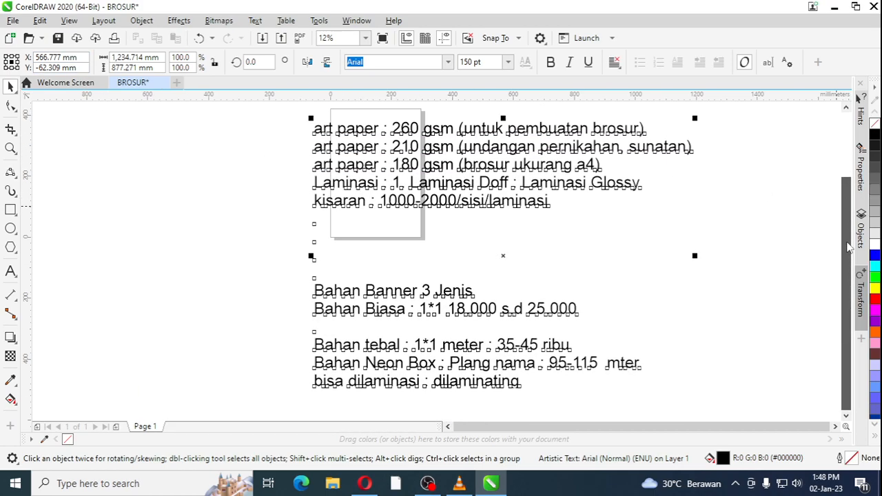
click(782, 273)
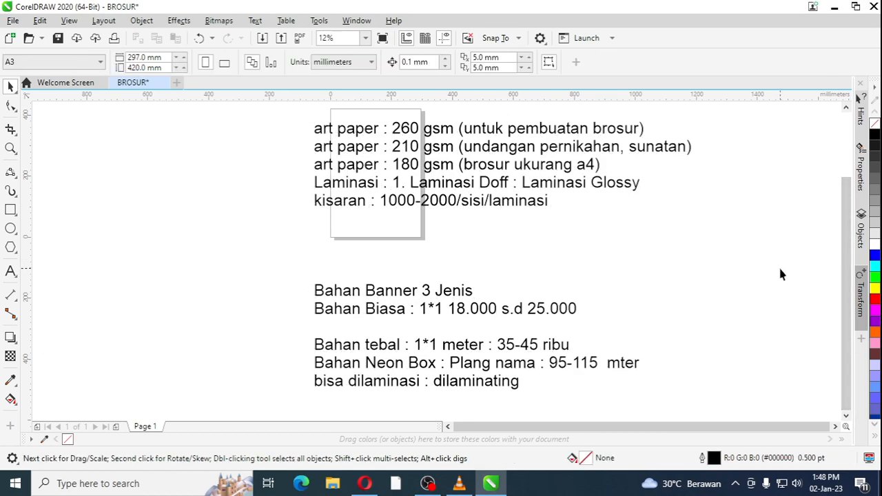